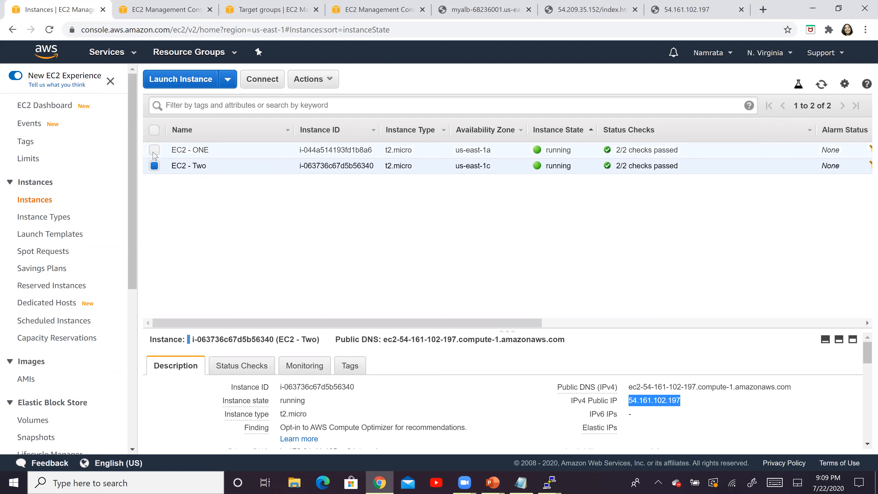
Review the EC2 - ONE instance's details, then clear the selection and select EC2 - Two
{"action": "left_click", "coordinate": [154, 151]}
{"action": "left_click", "coordinate": [154, 163]}
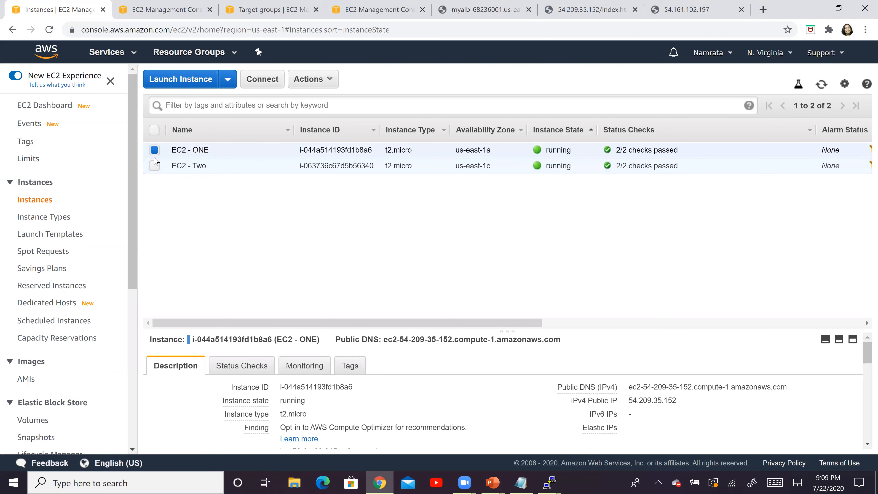
{"action": "left_click", "coordinate": [154, 131]}
{"action": "left_click", "coordinate": [154, 131]}
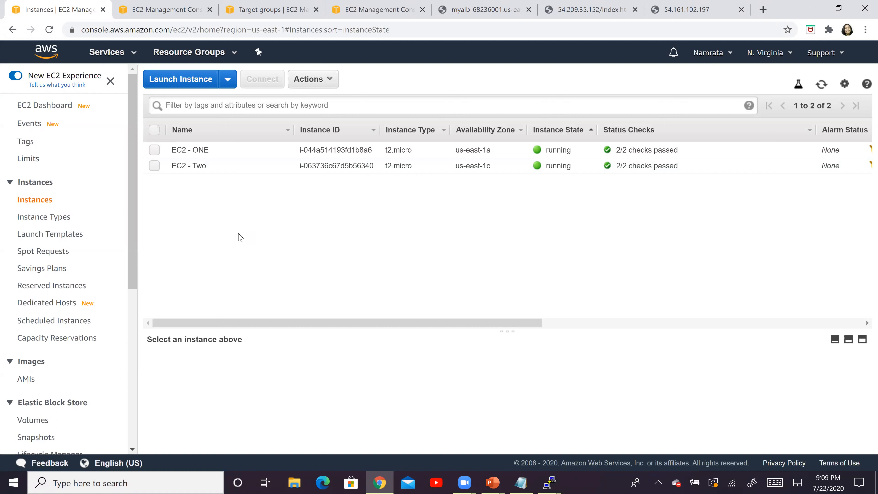
{"action": "left_click", "coordinate": [154, 166]}
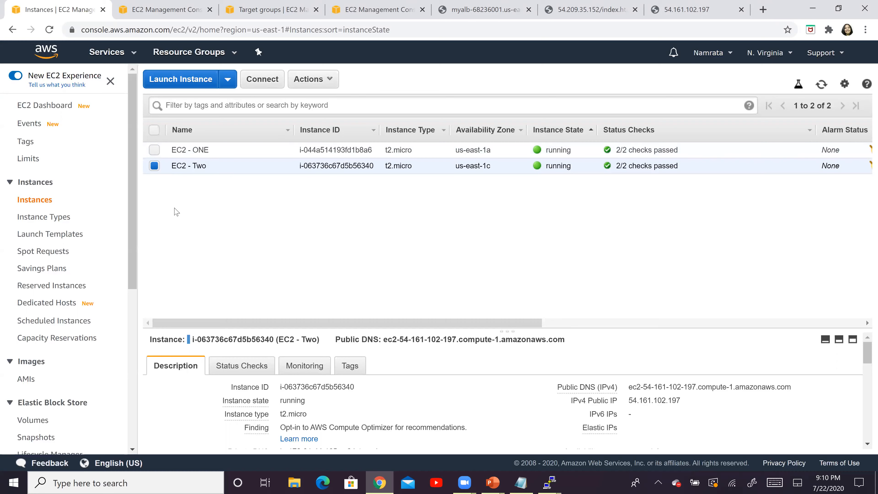
{"action": "left_click", "coordinate": [556, 483]}
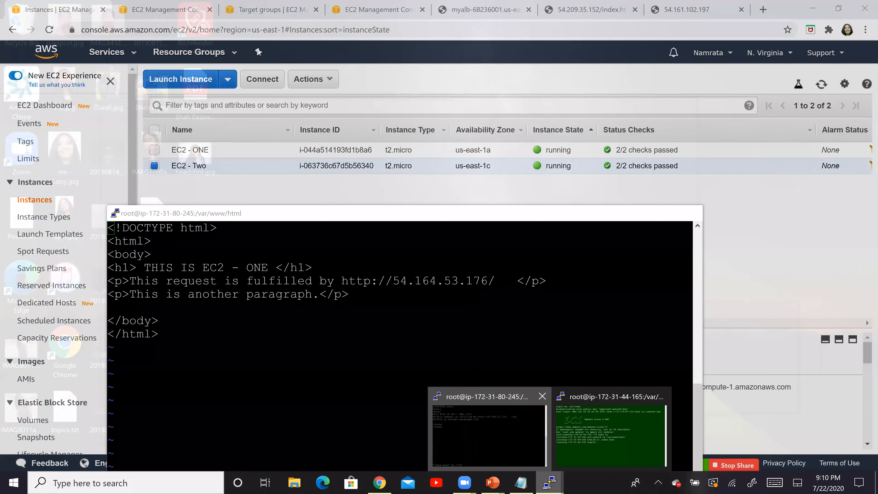
{"action": "left_click", "coordinate": [484, 434]}
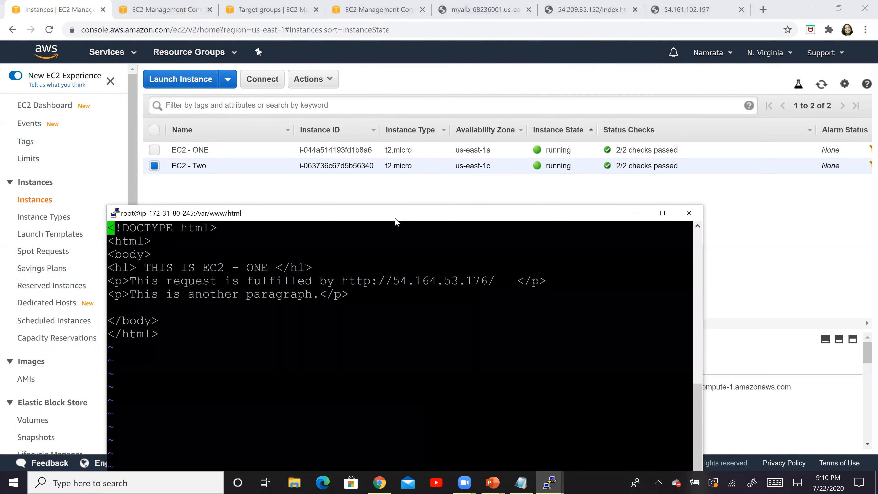
{"action": "left_click_drag", "start_coordinate": [389, 216], "coordinate": [327, 125]}
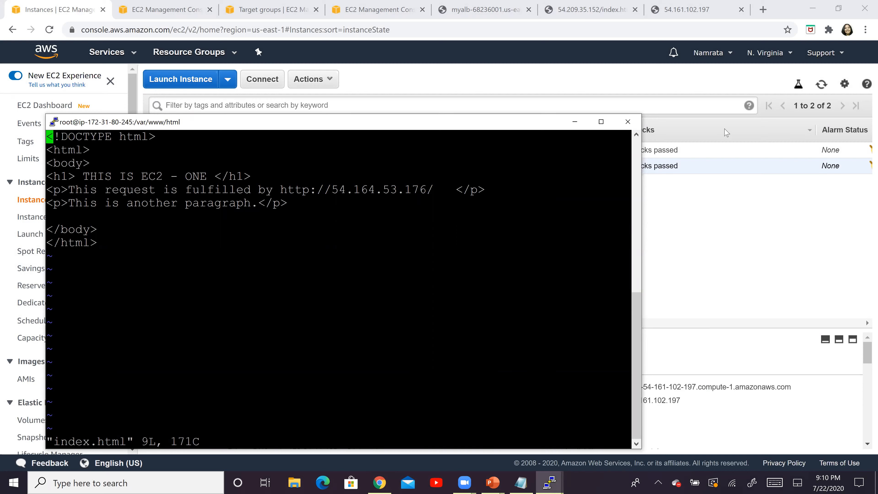
{"action": "key", "text": "alt+Tab"}
{"action": "key", "text": "alt+Tab"}
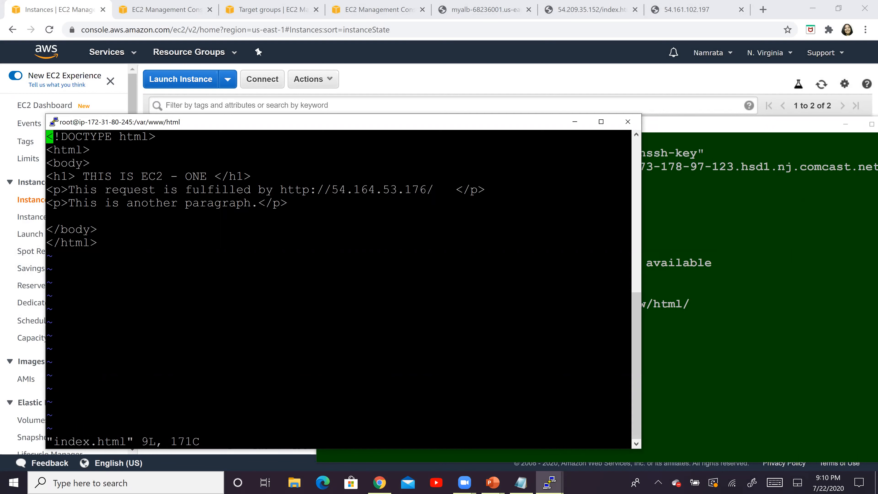
{"action": "left_click", "coordinate": [724, 343]}
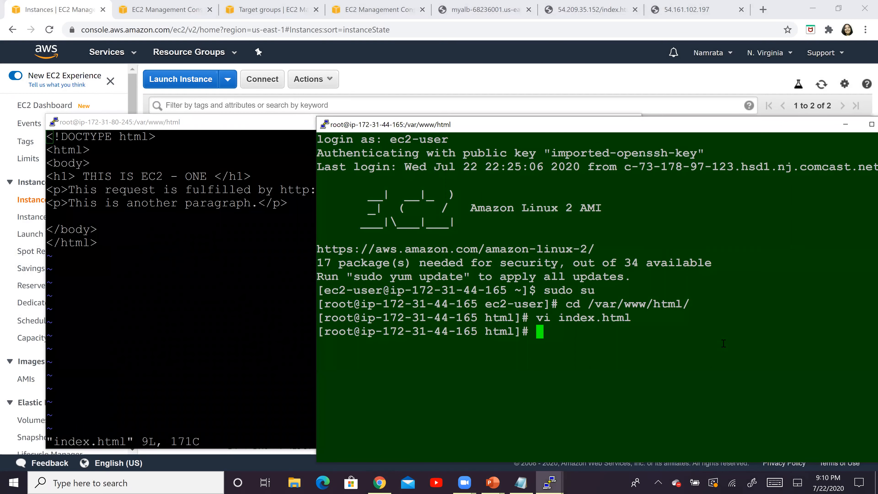
{"action": "key", "text": "Up"}
{"action": "key", "text": "Return"}
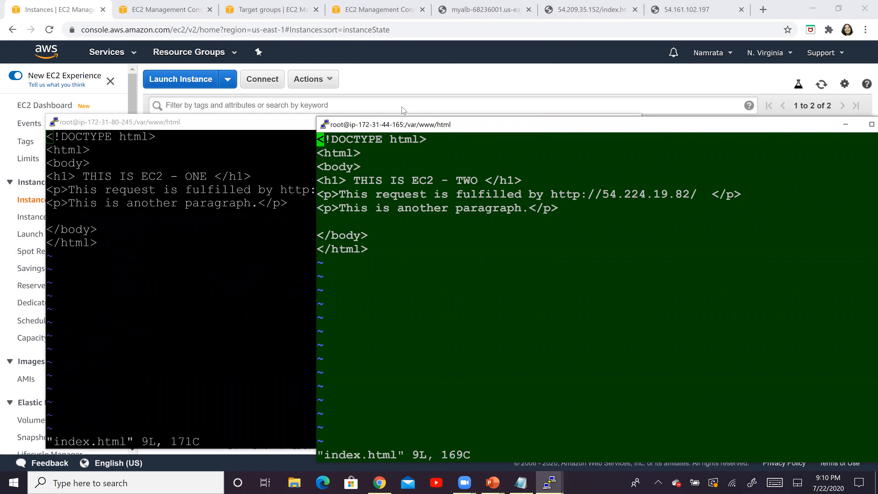
{"action": "left_click_drag", "start_coordinate": [402, 125], "coordinate": [340, 91]}
Compare the h1 headings of index.html in the two terminals, ending on the EC2 - ONE file
{"action": "left_click_drag", "start_coordinate": [284, 147], "coordinate": [419, 142]}
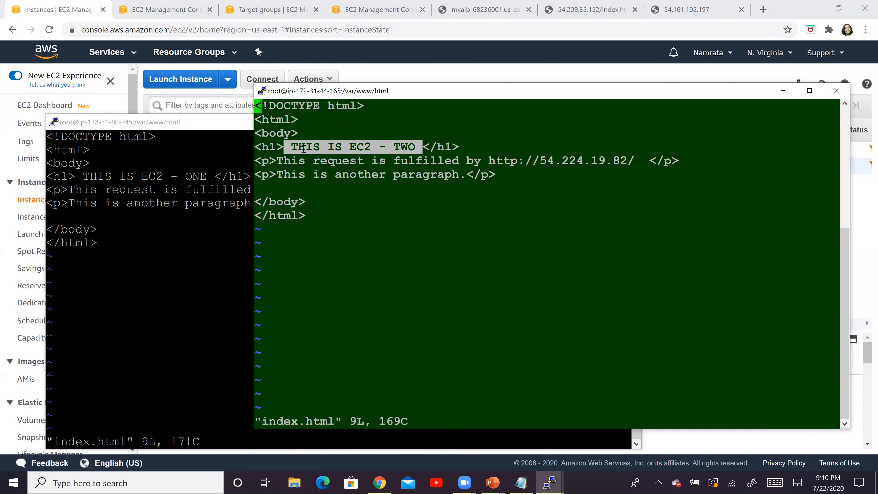
{"action": "left_click_drag", "start_coordinate": [290, 147], "coordinate": [417, 143]}
{"action": "key", "text": "alt+Tab"}
{"action": "left_click_drag", "start_coordinate": [83, 176], "coordinate": [206, 176]}
{"action": "double_click", "coordinate": [289, 232]}
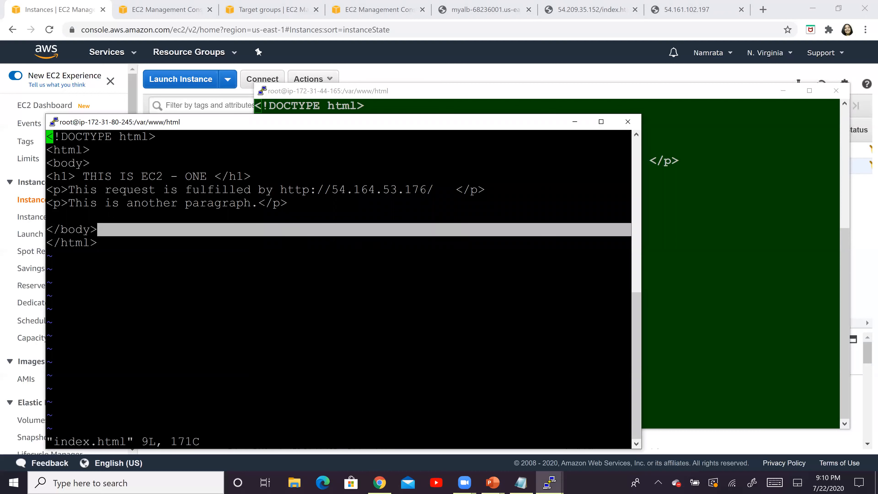
{"action": "double_click", "coordinate": [107, 214]}
{"action": "double_click", "coordinate": [326, 214]}
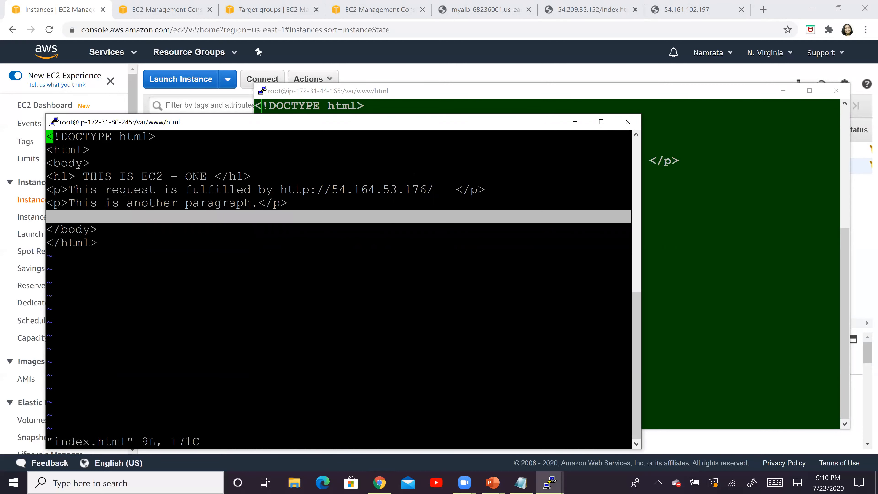
{"action": "left_click", "coordinate": [439, 191]}
{"action": "left_click_drag", "start_coordinate": [441, 190], "coordinate": [413, 190]}
{"action": "left_click", "coordinate": [413, 191]}
{"action": "double_click", "coordinate": [277, 186]}
{"action": "key", "text": "i"}
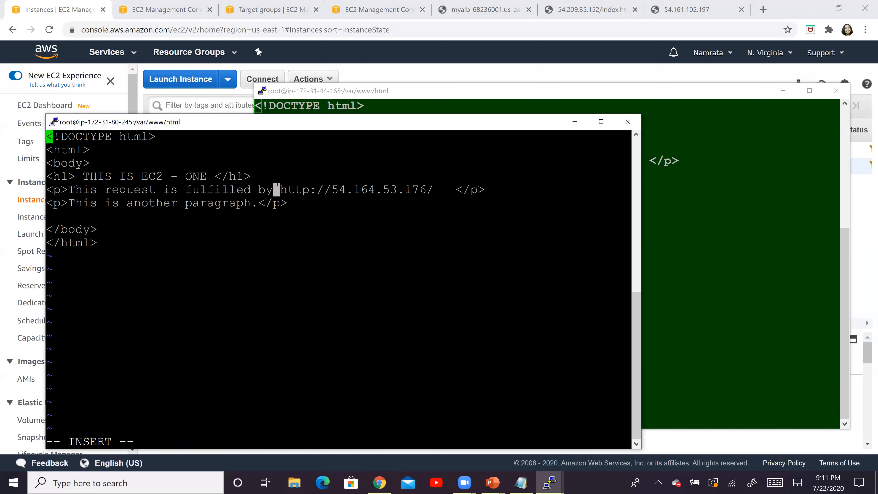
{"action": "left_click", "coordinate": [268, 189]}
{"action": "left_click_drag", "start_coordinate": [281, 190], "coordinate": [429, 191]}
{"action": "key", "text": "Delete"}
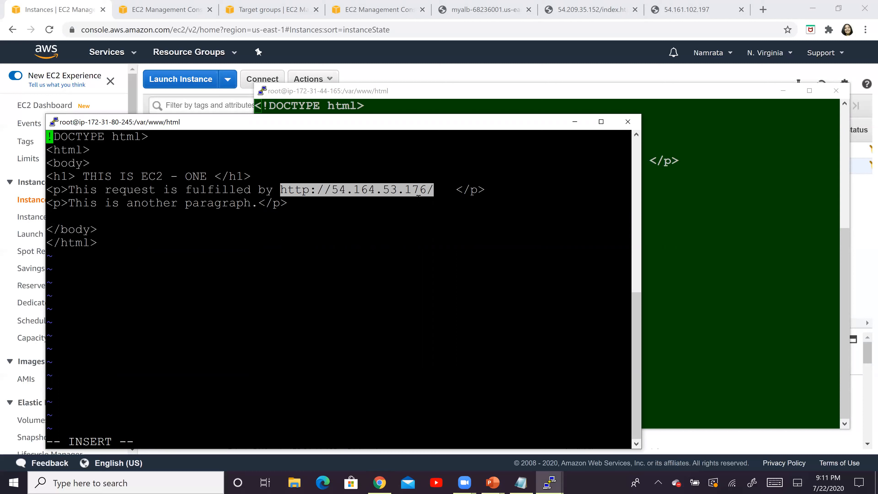
{"action": "key", "text": "Right"}
{"action": "left_click", "coordinate": [418, 196]}
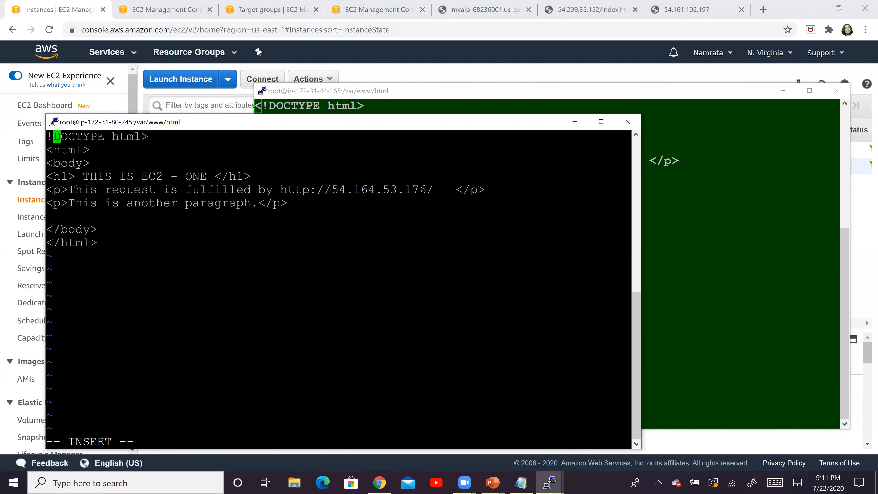
{"action": "key", "text": "Down"}
{"action": "key", "text": "Down"}
{"action": "key", "text": "Down"}
{"action": "key", "text": "Down"}
{"action": "key", "text": "Right"}
{"action": "key", "text": "Right"}
{"action": "key", "text": "Right"}
{"action": "key", "text": "Right"}
{"action": "key", "text": "Right"}
{"action": "key", "text": "Right"}
{"action": "key", "text": "Right"}
{"action": "key", "text": "Right"}
{"action": "key", "text": "Right"}
{"action": "key", "text": "Right"}
{"action": "key", "text": "Right"}
{"action": "key", "text": "Right"}
{"action": "key", "text": "Right"}
{"action": "key", "text": "Right"}
{"action": "key", "text": "Right"}
{"action": "key", "text": "Right"}
{"action": "key", "text": "Right"}
{"action": "key", "text": "Right"}
{"action": "key", "text": "Right"}
{"action": "key", "text": "Right"}
{"action": "key", "text": "Right"}
{"action": "key", "text": "Right"}
{"action": "key", "text": "Right"}
{"action": "key", "text": "Right"}
{"action": "key", "text": "Right"}
{"action": "key", "text": "Right"}
{"action": "key", "text": "Right"}
{"action": "key", "text": "Right"}
{"action": "key", "text": "Right"}
{"action": "key", "text": "Right"}
{"action": "key", "text": "Left"}
{"action": "key", "text": "Delete"}
{"action": "key", "text": "Delete"}
{"action": "key", "text": "Delete"}
{"action": "key", "text": "Delete"}
{"action": "key", "text": "Delete"}
{"action": "key", "text": "Delete"}
{"action": "key", "text": "Delete"}
{"action": "key", "text": "Delete"}
{"action": "key", "text": "Delete"}
{"action": "key", "text": "Delete"}
{"action": "key", "text": "Delete"}
{"action": "key", "text": "Delete"}
{"action": "key", "text": "Delete"}
{"action": "key", "text": "Delete"}
{"action": "key", "text": "Delete"}
{"action": "key", "text": "Delete"}
{"action": "key", "text": "Delete"}
{"action": "key", "text": "Delete"}
{"action": "key", "text": "Delete"}
{"action": "key", "text": "Delete"}
{"action": "key", "text": "Delete"}
{"action": "key", "text": "Delete"}
{"action": "key", "text": "Delete"}
{"action": "key", "text": "Delete"}
{"action": "key", "text": "Delete"}
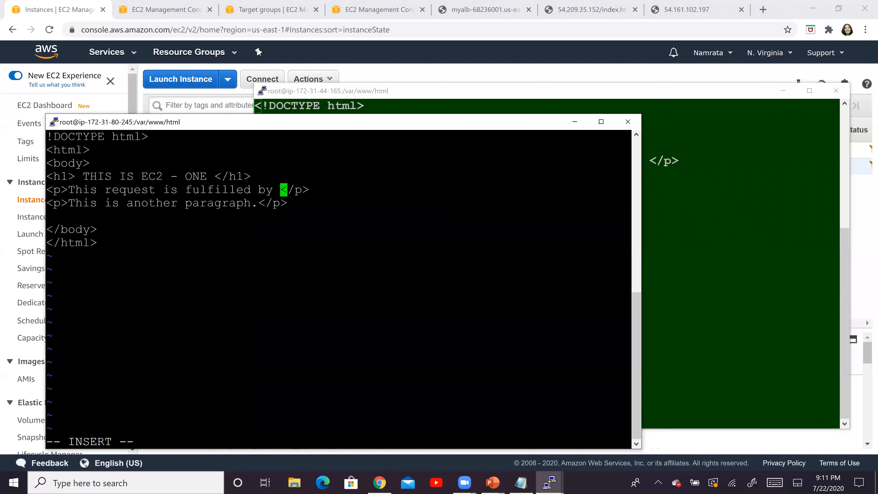
Insert "EC2 - ONE" after "This request is fulfilled by" and leave insert mode
{"action": "key", "text": "Left"}
{"action": "type", "text": "ec"}
{"action": "key", "text": "BackSpace"}
{"action": "key", "text": "BackSpace"}
{"action": "type", "text": "EC2"}
{"action": "type", "text": " - ONE"}
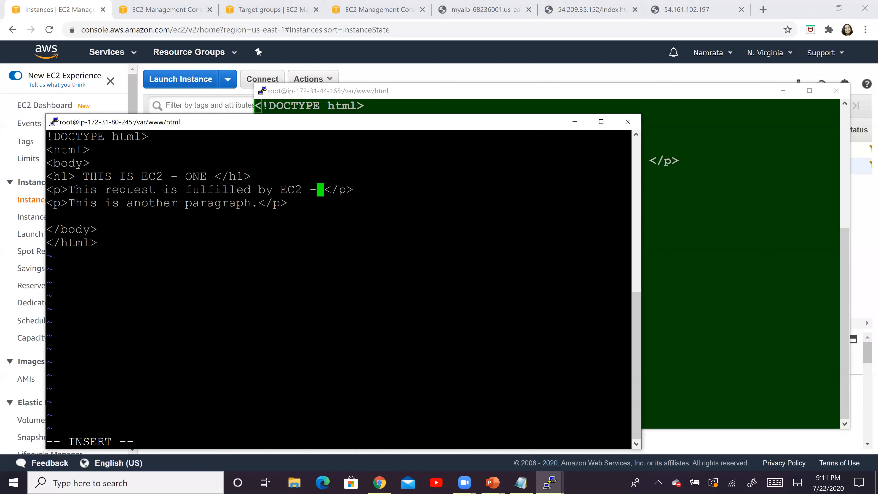
{"action": "key", "text": "Escape"}
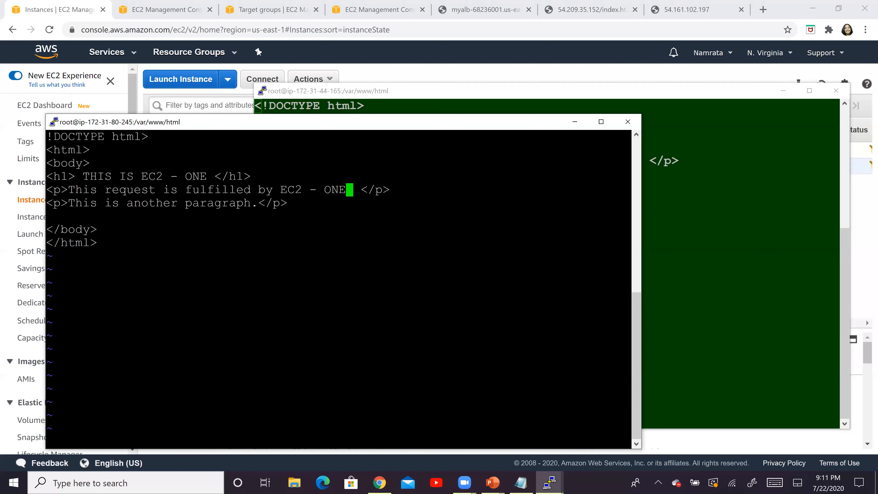
Save index.html on EC2 - ONE and quit vi with :wq
{"action": "type", "text": ":WQ"}
{"action": "key", "text": "BackSpace"}
{"action": "key", "text": "BackSpace"}
{"action": "type", "text": "wq"}
{"action": "key", "text": "Return"}
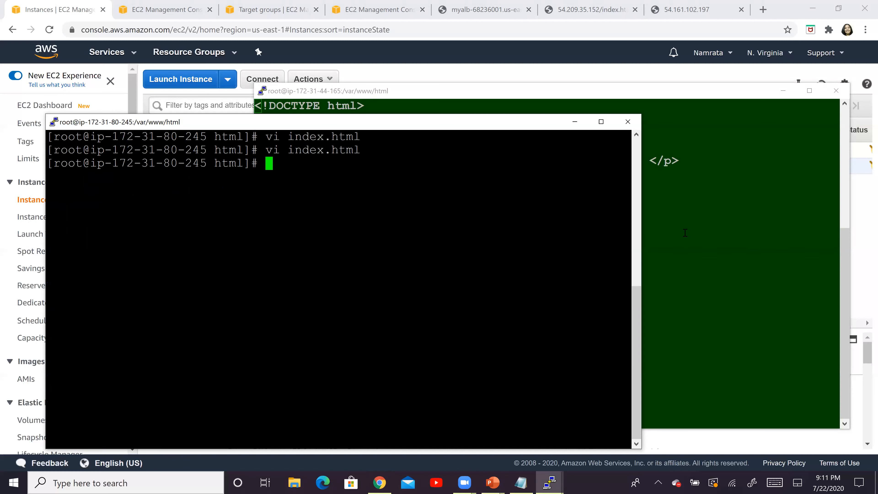
{"action": "left_click", "coordinate": [704, 235]}
{"action": "double_click", "coordinate": [427, 159]}
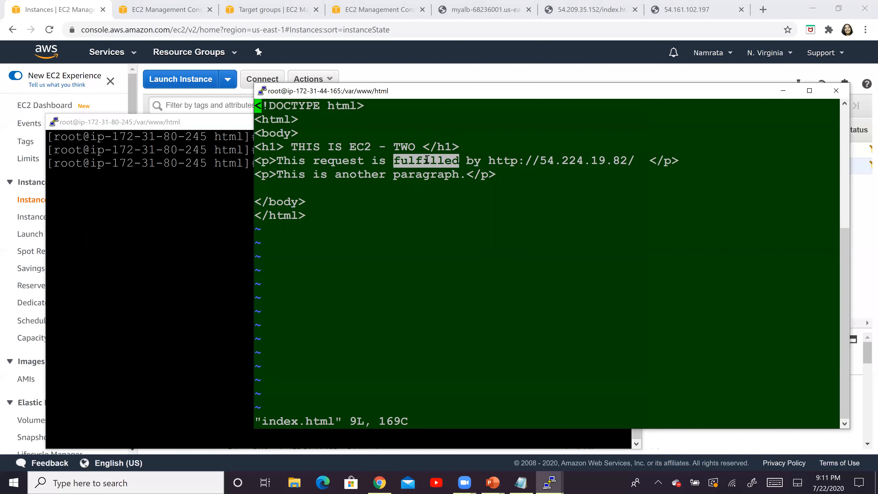
{"action": "key", "text": "Down"}
{"action": "key", "text": "Down"}
{"action": "key", "text": "Down"}
{"action": "key", "text": "Down"}
{"action": "key", "text": "Right"}
{"action": "key", "text": "Right"}
{"action": "key", "text": "Right"}
{"action": "key", "text": "Right"}
{"action": "key", "text": "Right"}
{"action": "key", "text": "Right"}
{"action": "key", "text": "Right"}
{"action": "key", "text": "Right"}
{"action": "key", "text": "Right"}
{"action": "key", "text": "Right"}
{"action": "key", "text": "Right"}
{"action": "key", "text": "Right"}
{"action": "key", "text": "Right"}
{"action": "key", "text": "Right"}
{"action": "key", "text": "Right"}
{"action": "key", "text": "Right"}
{"action": "key", "text": "Right"}
{"action": "key", "text": "Right"}
{"action": "key", "text": "Right"}
{"action": "key", "text": "Right"}
{"action": "key", "text": "Right"}
{"action": "key", "text": "Right"}
{"action": "key", "text": "Right"}
{"action": "key", "text": "Right"}
{"action": "key", "text": "Right"}
{"action": "key", "text": "Right"}
{"action": "key", "text": "Right"}
{"action": "key", "text": "Right"}
{"action": "key", "text": "Right"}
{"action": "key", "text": "Right"}
{"action": "key", "text": "Right"}
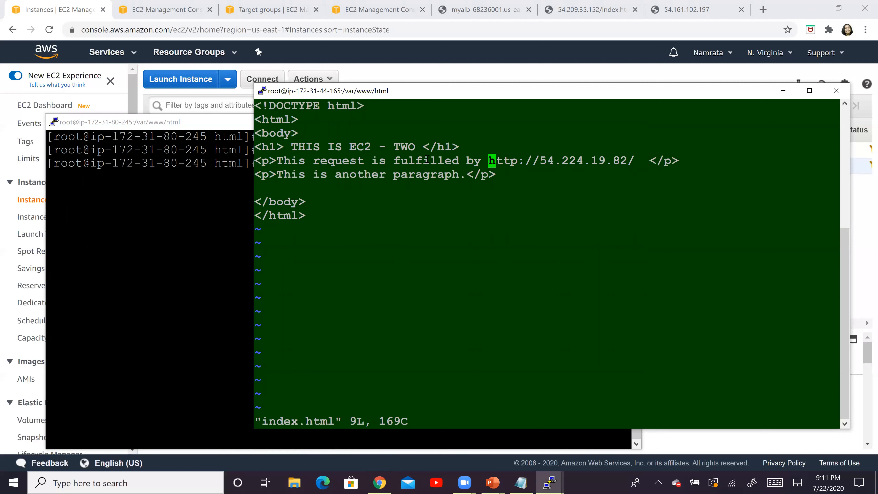
{"action": "key", "text": "x"}
{"action": "key", "text": "x"}
{"action": "key", "text": "x"}
{"action": "key", "text": "x"}
{"action": "key", "text": "x"}
{"action": "key", "text": "x"}
{"action": "key", "text": "x"}
{"action": "key", "text": "x"}
{"action": "key", "text": "x"}
{"action": "key", "text": "x"}
{"action": "key", "text": "x"}
{"action": "key", "text": "x"}
{"action": "key", "text": "x"}
{"action": "key", "text": "x"}
{"action": "key", "text": "x"}
{"action": "key", "text": "x"}
{"action": "key", "text": "x"}
{"action": "key", "text": "x"}
{"action": "key", "text": "x"}
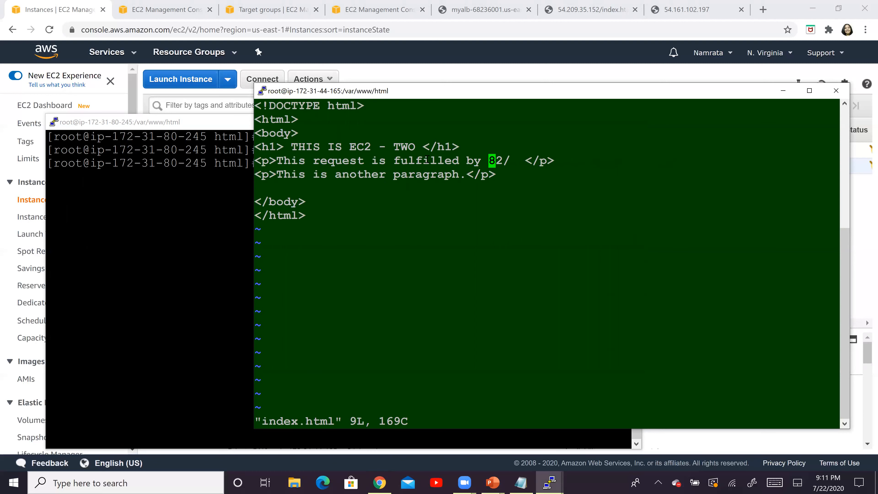
{"action": "key", "text": "x"}
Insert "EC2 - TWO" after "This request is fulfilled by", then save index.html and quit vi with :wq
{"action": "key", "text": "Right"}
{"action": "key", "text": "Right"}
{"action": "key", "text": "Right"}
{"action": "key", "text": "Left"}
{"action": "key", "text": "Left"}
{"action": "key", "text": "Left"}
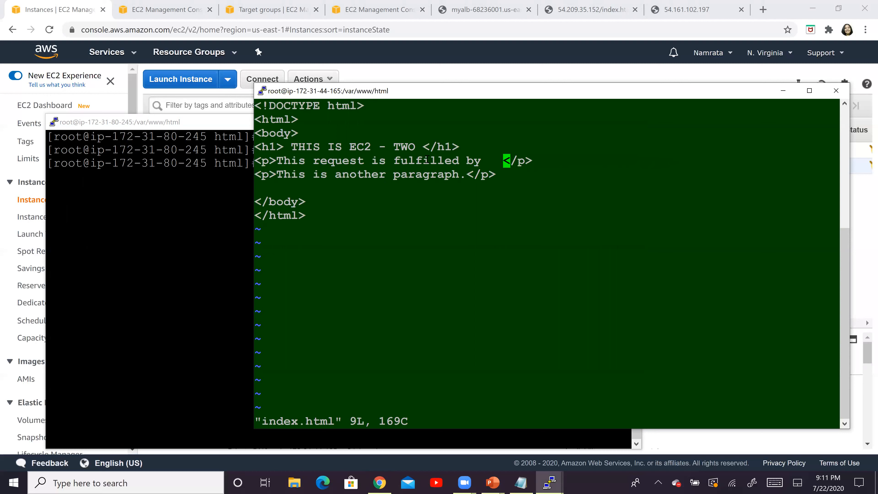
{"action": "type", "text": "illed by EC2 - T"}
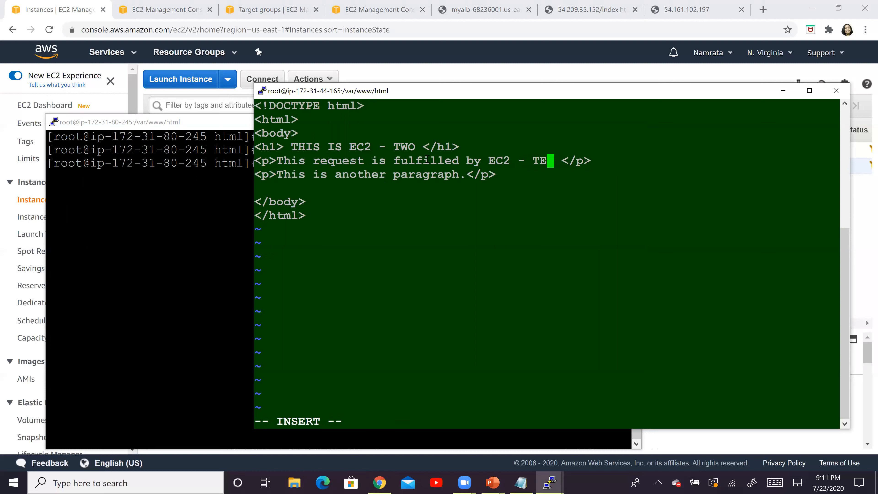
{"action": "type", "text": "WO"}
{"action": "key", "text": "Escape"}
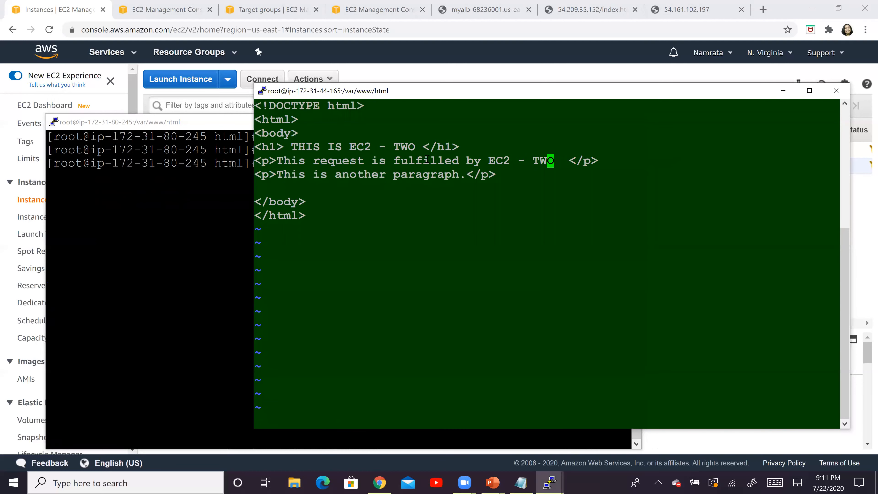
{"action": "type", "text": ":wq"}
{"action": "key", "text": "Return"}
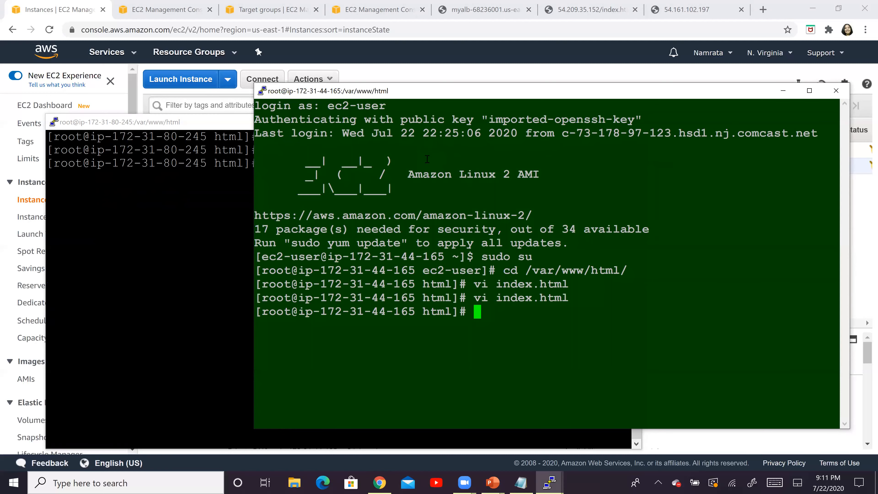
Switch to Chrome and reload 54.209.35.152/index.html to check the edited EC2 - ONE page
{"action": "left_click", "coordinate": [573, 14]}
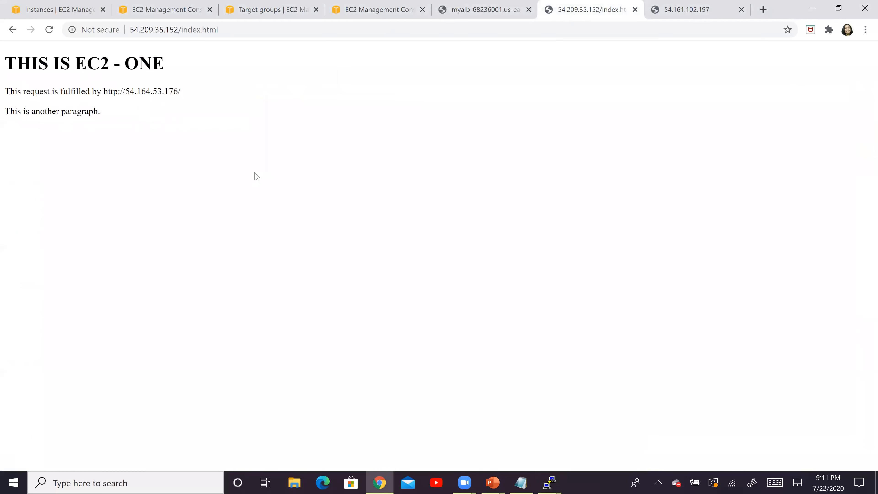
{"action": "left_click", "coordinate": [50, 30]}
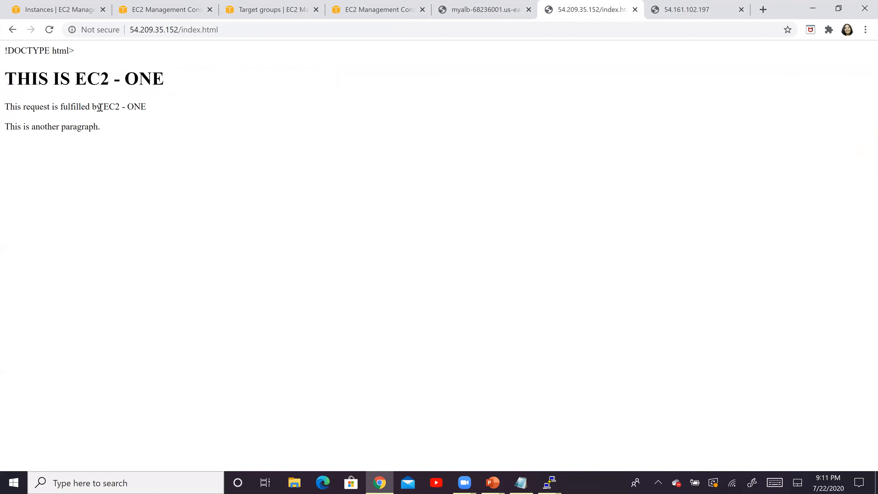
Reopen index.html in vi on the EC2 - ONE terminal, restore the missing "<" before !DOCTYPE html>, and save with :wq
{"action": "left_click", "coordinate": [549, 482]}
{"action": "left_click", "coordinate": [498, 432]}
{"action": "key", "text": "Up"}
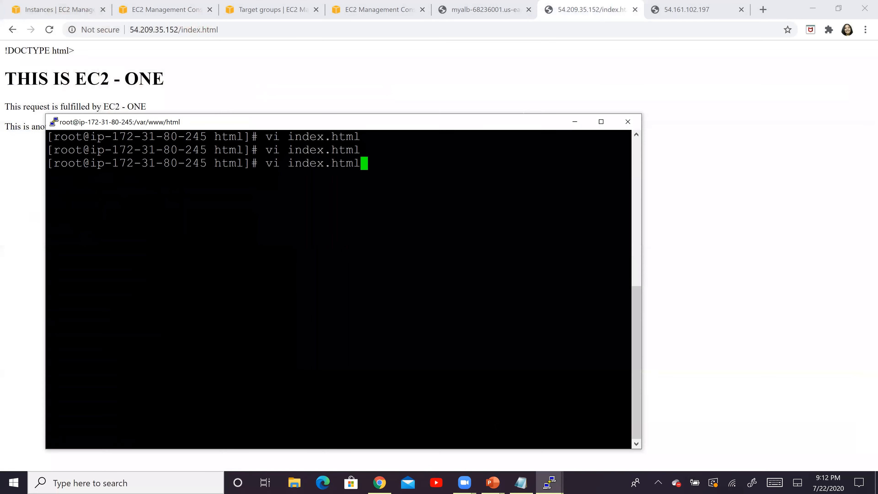
{"action": "key", "text": "Return"}
{"action": "type", "text": "i"}
{"action": "type", "text": "<!DOCTYPE html>"}
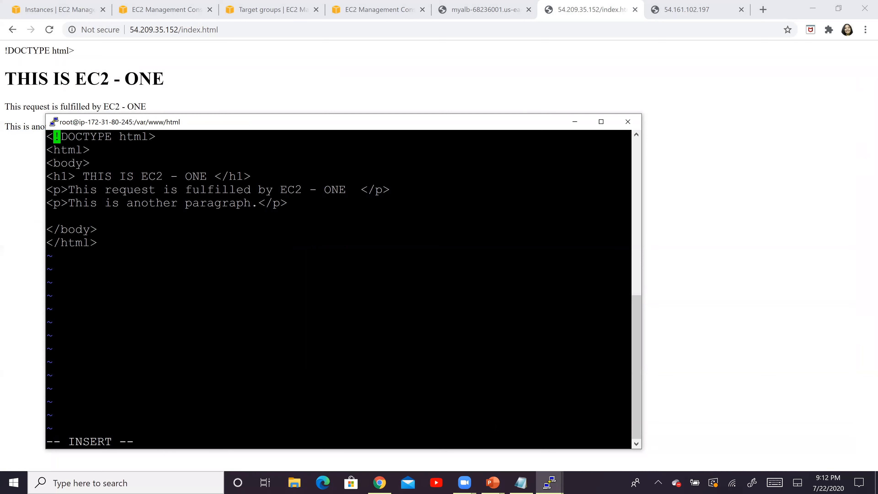
{"action": "key", "text": "Escape"}
{"action": "type", "text": ":wq"}
{"action": "key", "text": "Return"}
Reload the 54.209.35.152/index.html and 54.161.102.197 pages in Chrome and compare which instance each one names
{"action": "key", "text": "alt+Tab"}
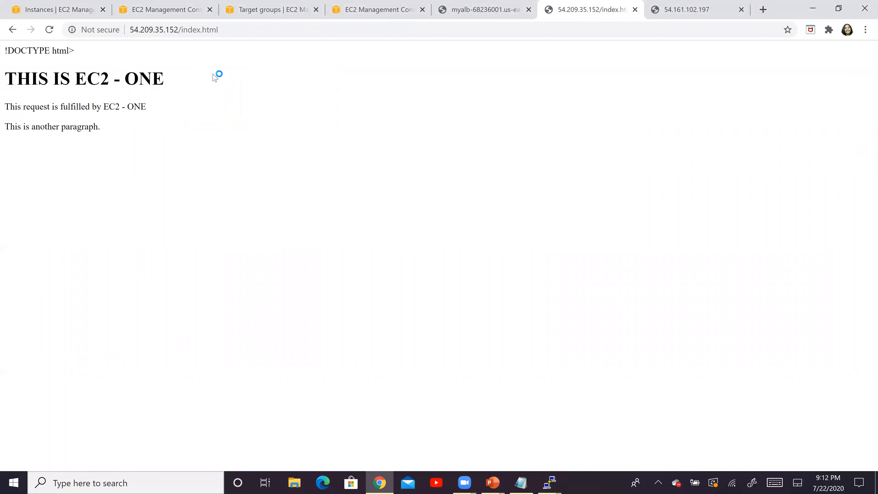
{"action": "left_click", "coordinate": [50, 34]}
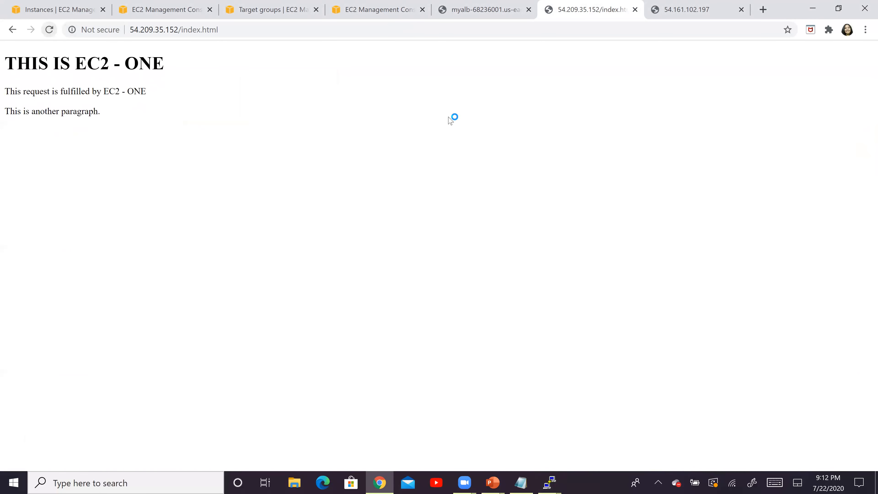
{"action": "left_click", "coordinate": [689, 8]}
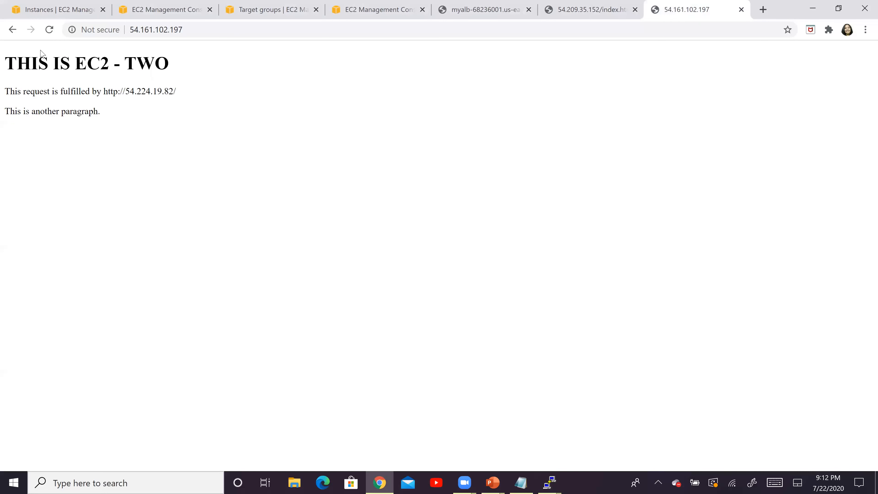
{"action": "left_click", "coordinate": [49, 30]}
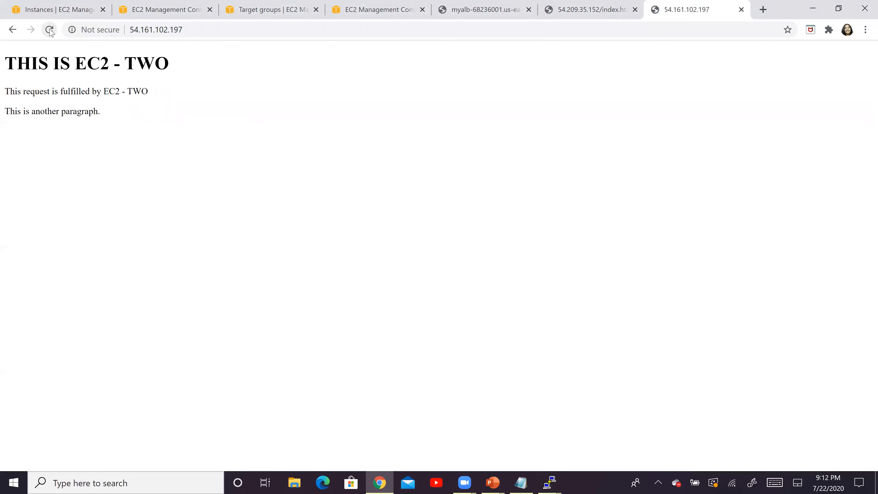
{"action": "left_click", "coordinate": [572, 16]}
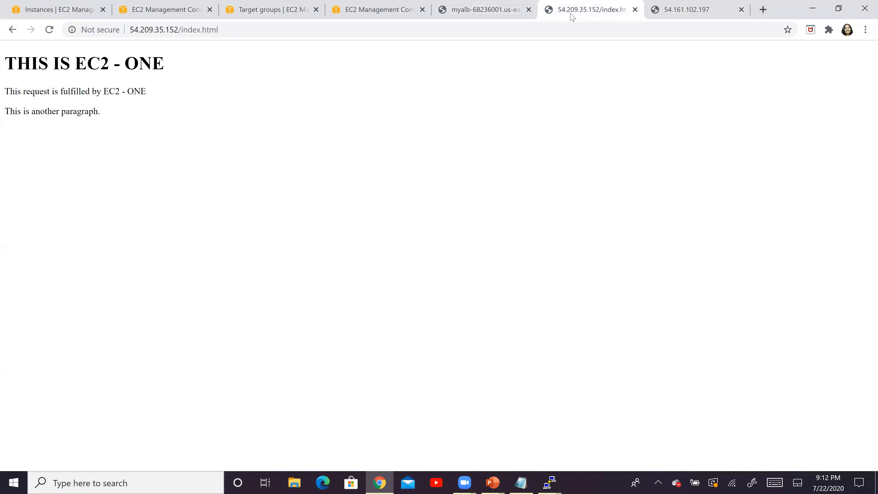
{"action": "left_click", "coordinate": [668, 14]}
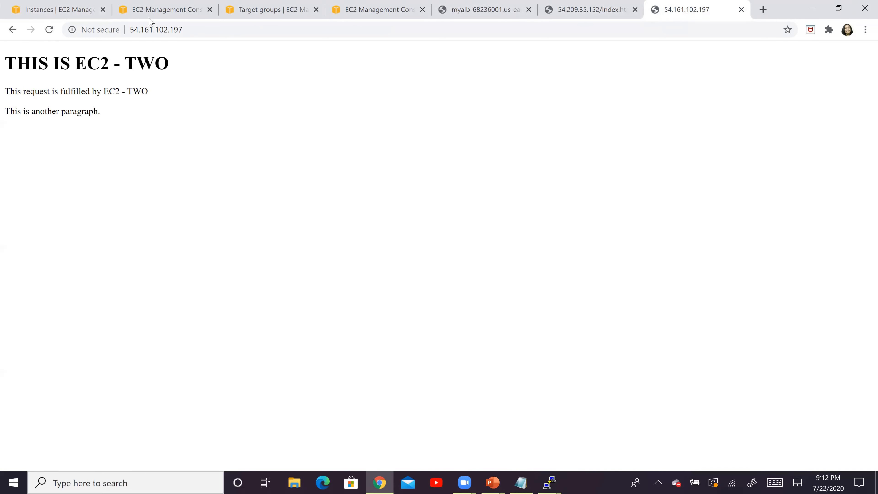
Review the EC2 instances list, then widen the load balancer list's DNS name column to read myALB's full address
{"action": "left_click", "coordinate": [84, 10]}
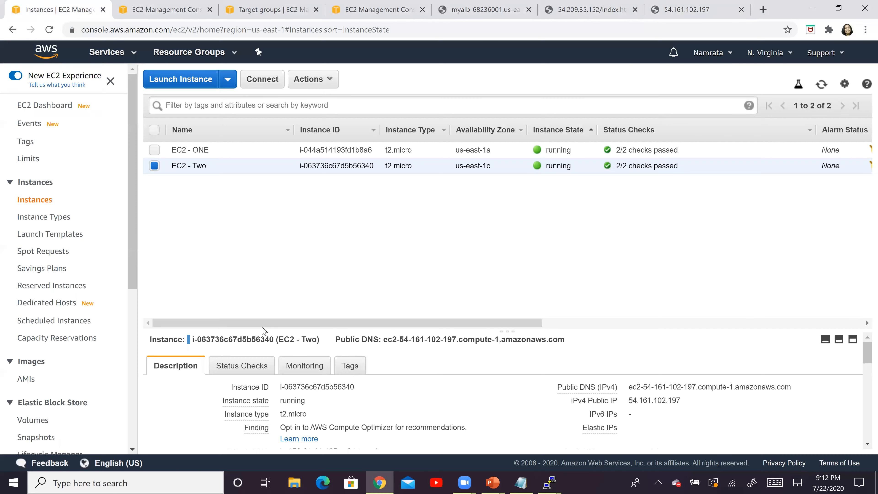
{"action": "left_click", "coordinate": [161, 16]}
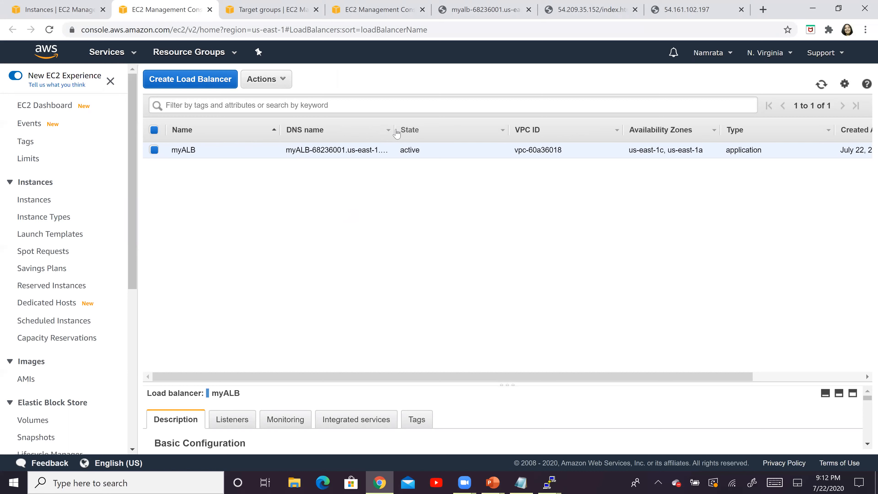
{"action": "left_click_drag", "start_coordinate": [394, 132], "coordinate": [572, 160]}
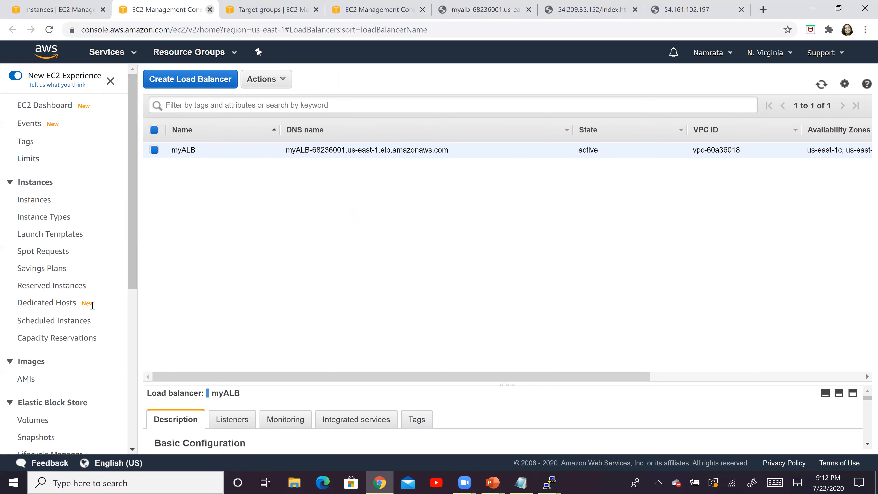
{"action": "scroll", "coordinate": [131, 266], "scroll_direction": "down", "scroll_amount": 2}
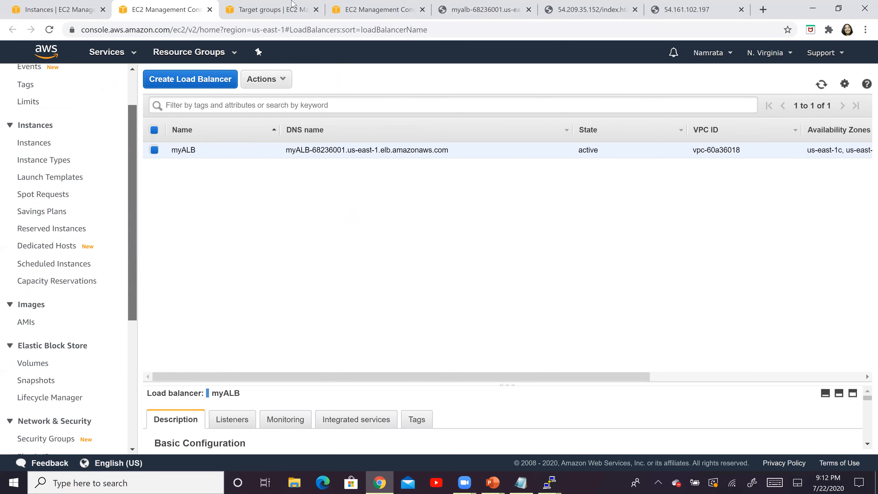
Examine the myTG target group's health check settings, highlighting the healthy threshold, unhealthy threshold and interval
{"action": "left_click", "coordinate": [273, 9]}
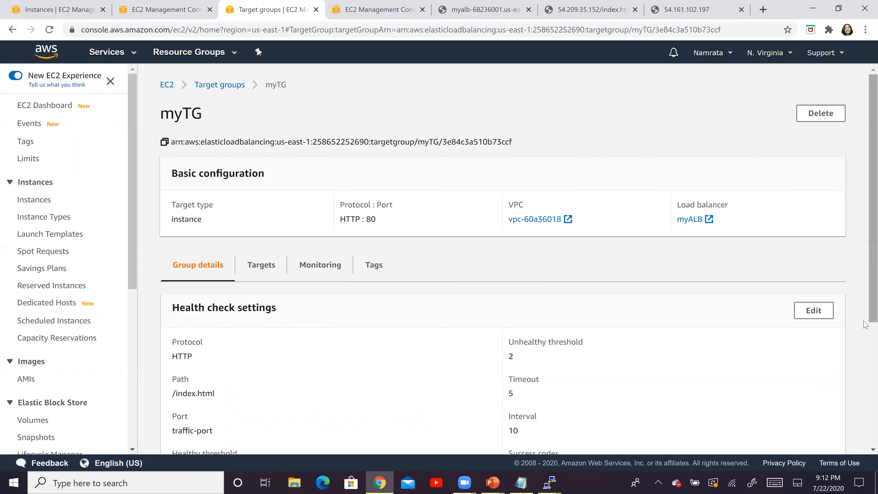
{"action": "left_click_drag", "start_coordinate": [866, 315], "coordinate": [866, 406]}
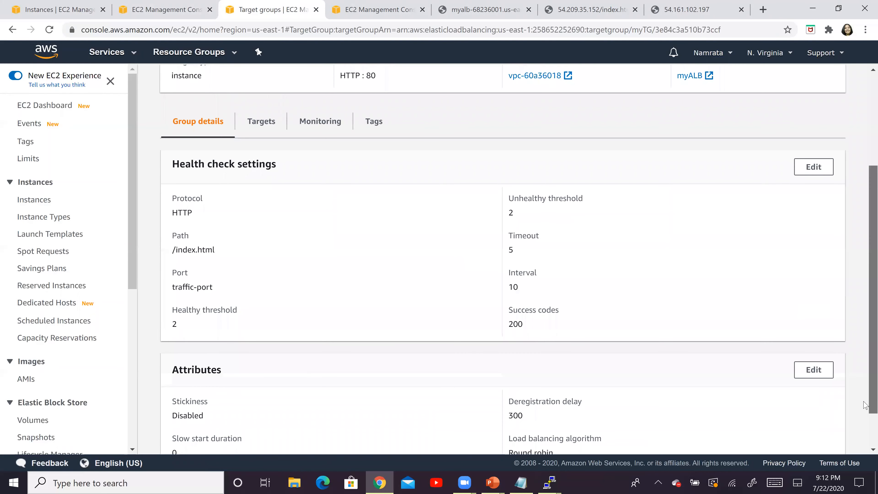
{"action": "left_click_drag", "start_coordinate": [173, 323], "coordinate": [183, 327]}
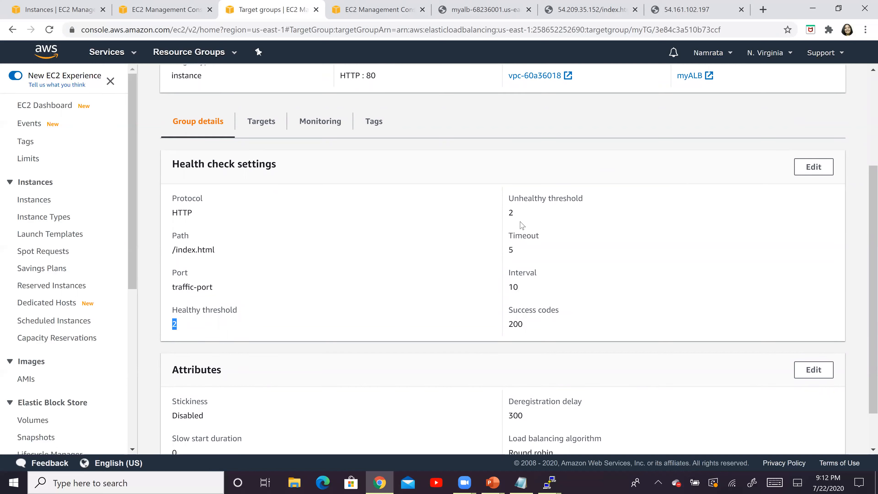
{"action": "double_click", "coordinate": [510, 216]}
{"action": "left_click_drag", "start_coordinate": [521, 293], "coordinate": [510, 291]}
Show the registered targets of myTG and refresh the list to check their health status
{"action": "left_click", "coordinate": [266, 125]}
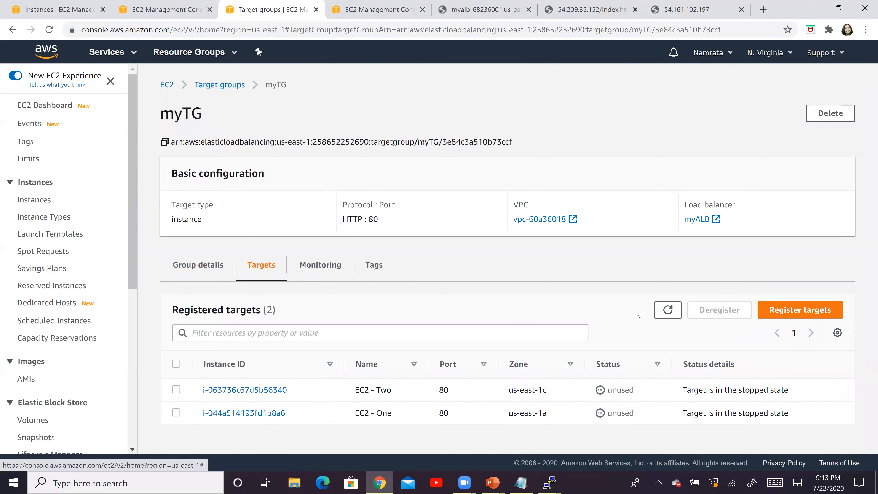
{"action": "left_click", "coordinate": [657, 313]}
{"action": "left_click", "coordinate": [658, 313]}
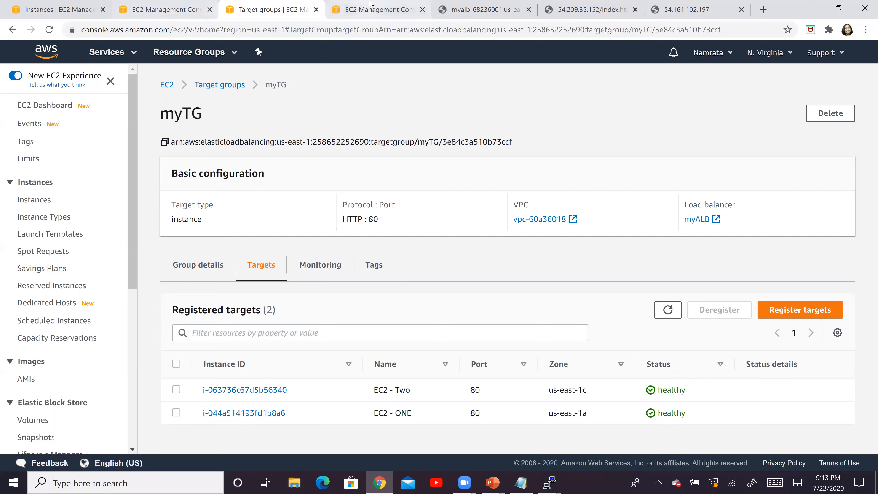
Look over the security groups list and the myALB load balancer, and select the default security group
{"action": "left_click", "coordinate": [361, 9]}
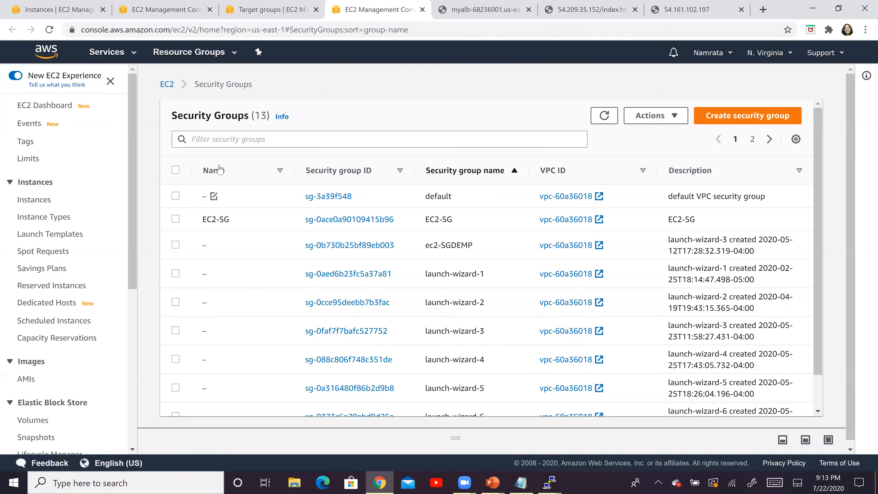
{"action": "left_click", "coordinate": [169, 10]}
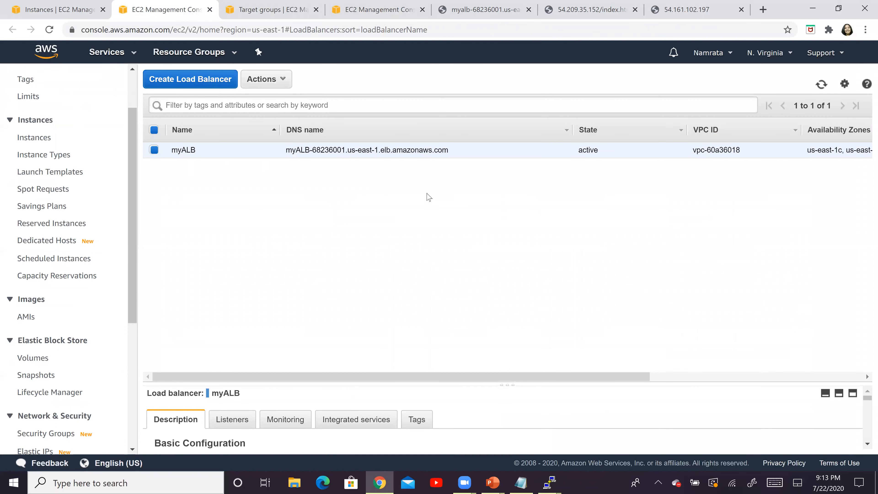
{"action": "left_click", "coordinate": [435, 12]}
{"action": "left_click", "coordinate": [349, 11]}
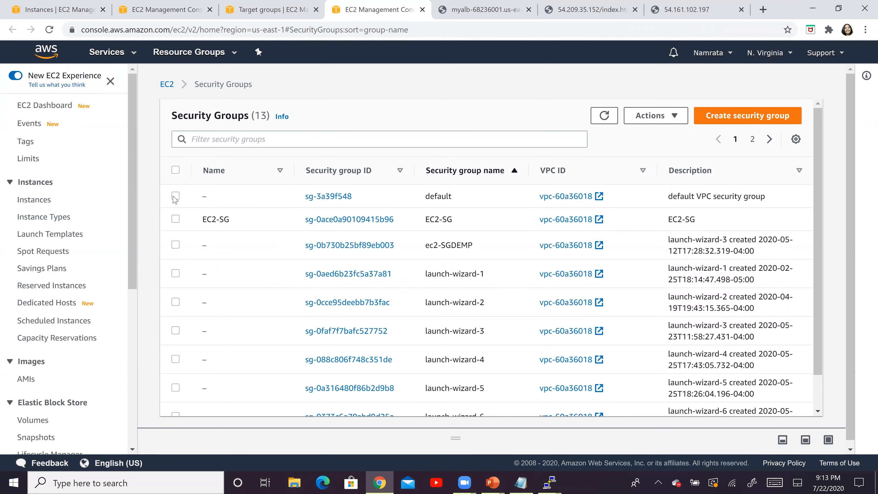
{"action": "left_click", "coordinate": [175, 196]}
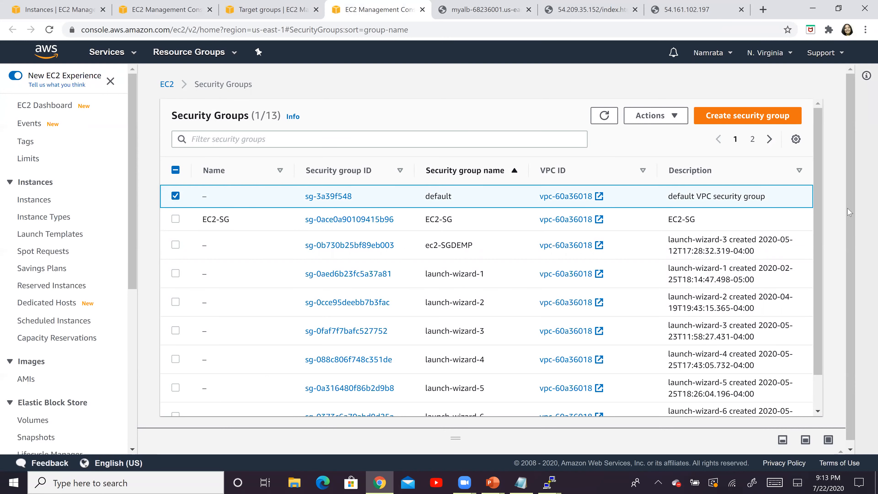
{"action": "scroll", "coordinate": [680, 316], "scroll_direction": "down", "scroll_amount": 2}
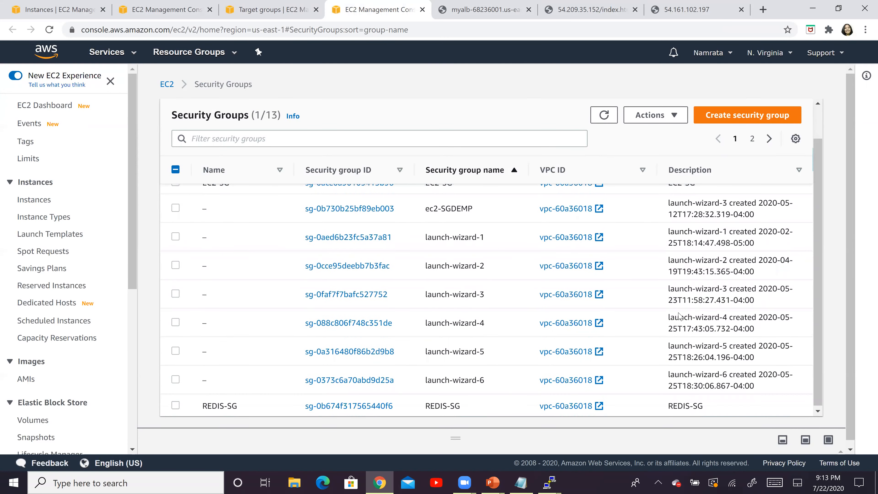
{"action": "scroll", "coordinate": [643, 182], "scroll_direction": "up", "scroll_amount": 2}
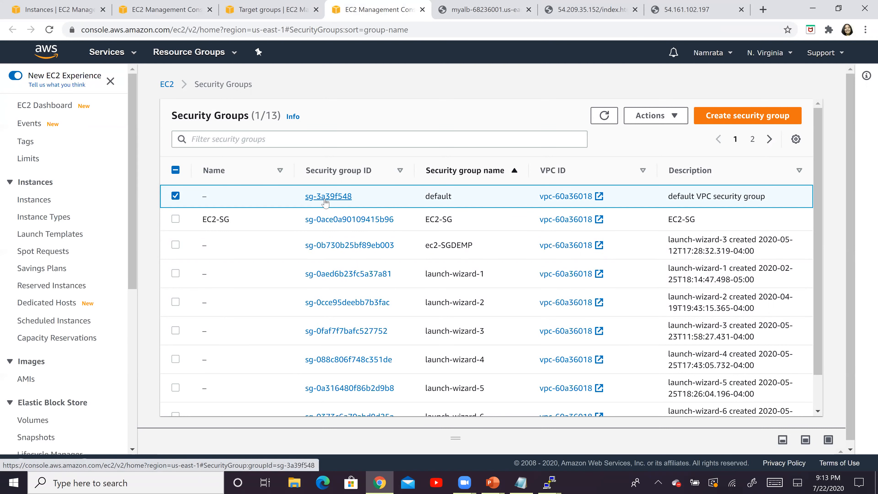
Select EC2-SG instead of the default group, open its details, and examine the inbound rules, highlighting the first HTTP rule's port
{"action": "left_click", "coordinate": [176, 218]}
{"action": "left_click", "coordinate": [173, 197]}
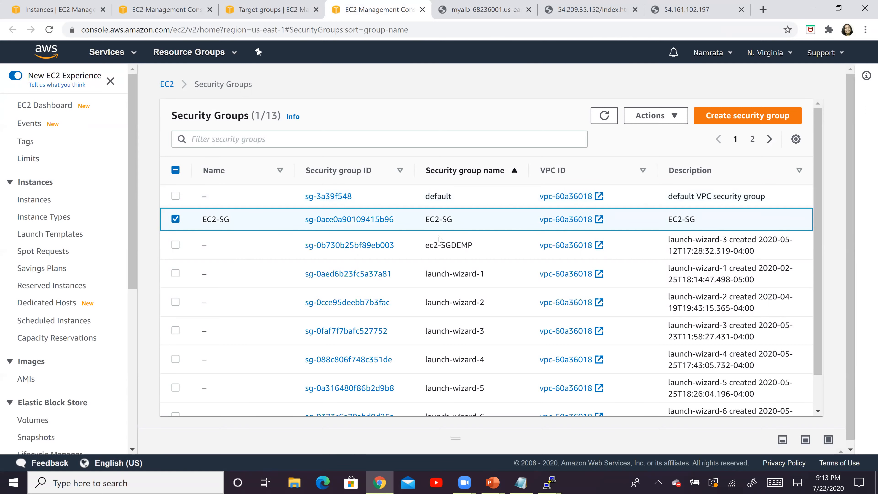
{"action": "left_click", "coordinate": [341, 224]}
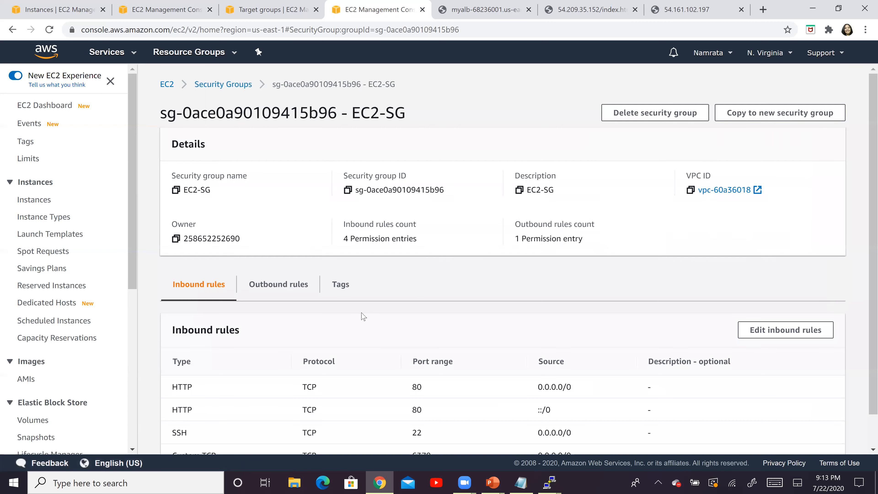
{"action": "scroll", "coordinate": [415, 349], "scroll_direction": "down", "scroll_amount": 1}
{"action": "double_click", "coordinate": [432, 353]}
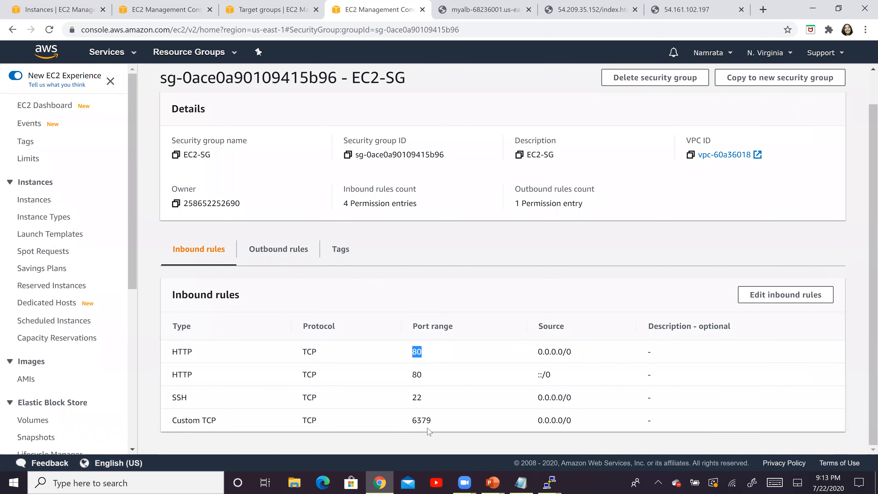
Examine the EC2-SG inbound rules' port ranges, highlighting the HTTP and SSH ports
{"action": "double_click", "coordinate": [450, 404]}
{"action": "double_click", "coordinate": [446, 421]}
{"action": "left_click_drag", "start_coordinate": [412, 351], "coordinate": [432, 397]}
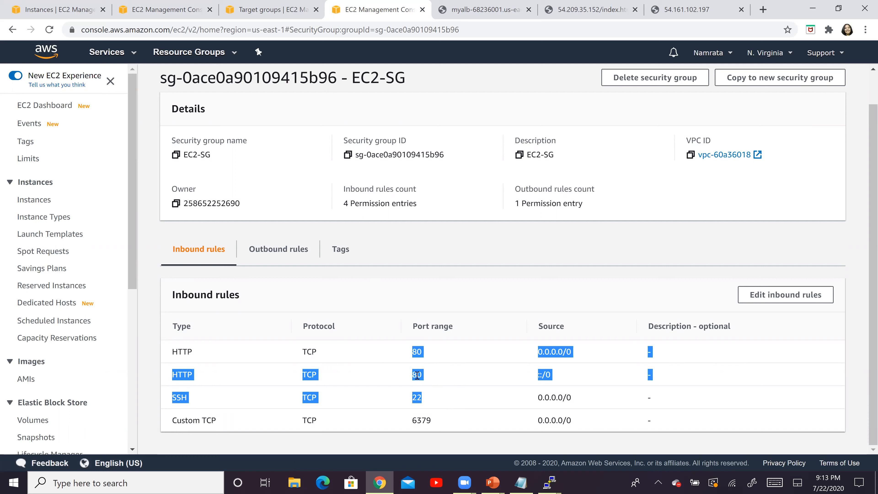
{"action": "left_click", "coordinate": [414, 351]}
{"action": "double_click", "coordinate": [413, 350]}
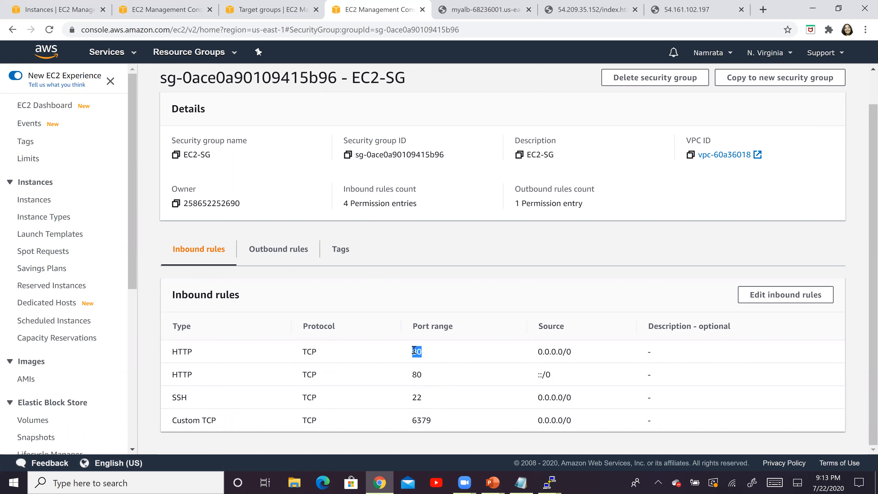
{"action": "double_click", "coordinate": [418, 397]}
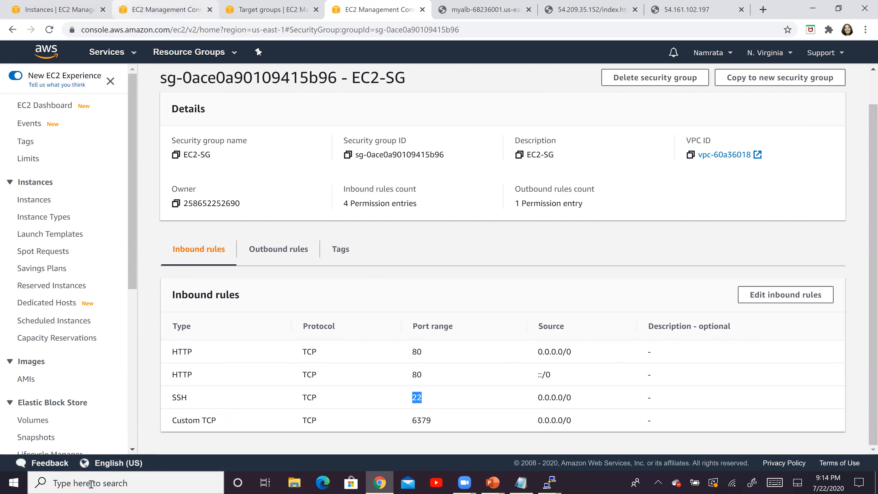
Copy the myALB load balancer's DNS name and open it with /index.html appended in the existing load balancer page tab
{"action": "left_click", "coordinate": [145, 6]}
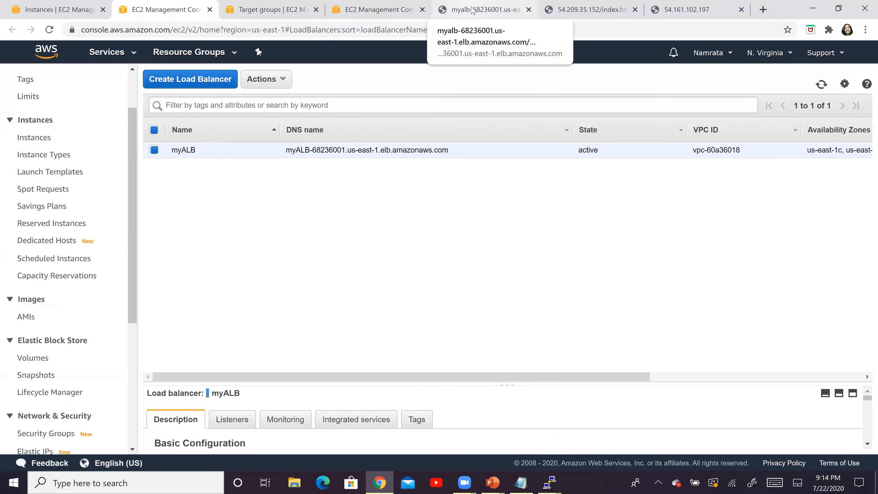
{"action": "left_click_drag", "start_coordinate": [286, 151], "coordinate": [467, 158]}
{"action": "key", "text": "ctrl+c"}
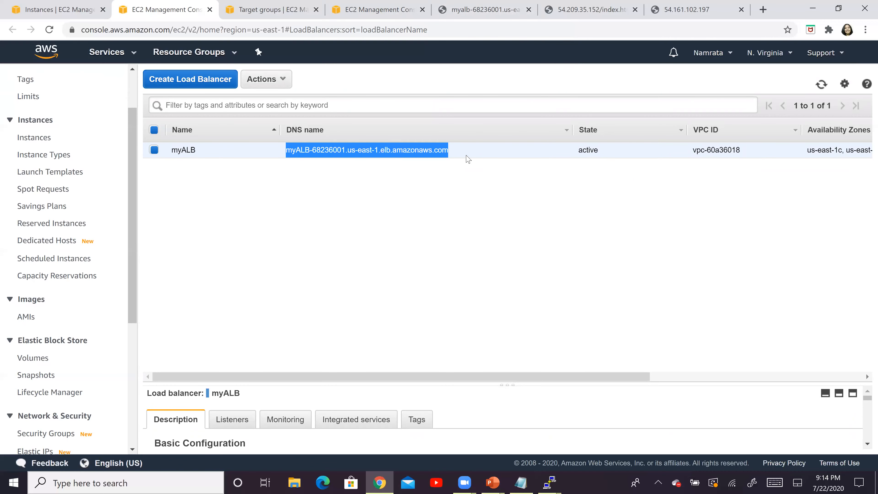
{"action": "left_click", "coordinate": [478, 11]}
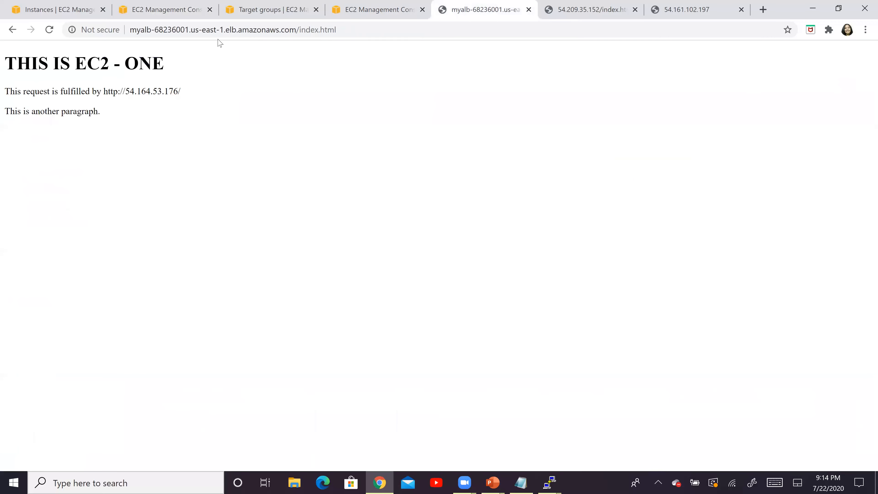
{"action": "left_click", "coordinate": [240, 34]}
{"action": "key", "text": "ctrl+v"}
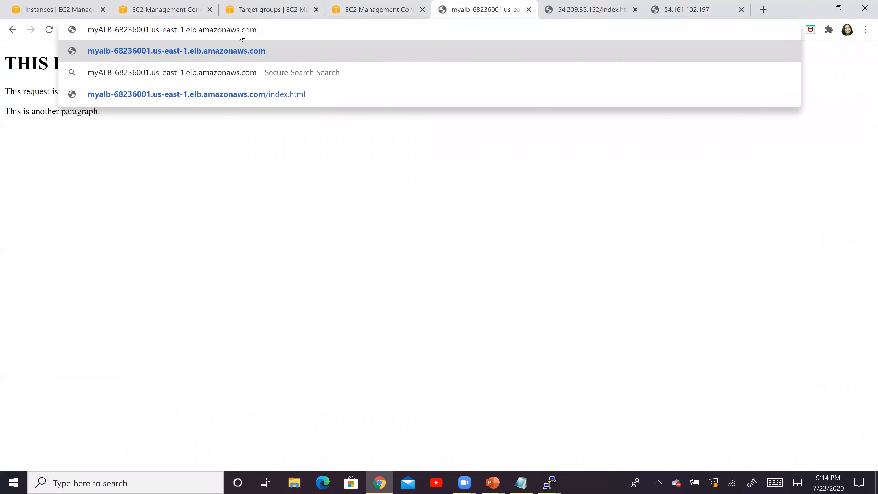
{"action": "type", "text": "/index"}
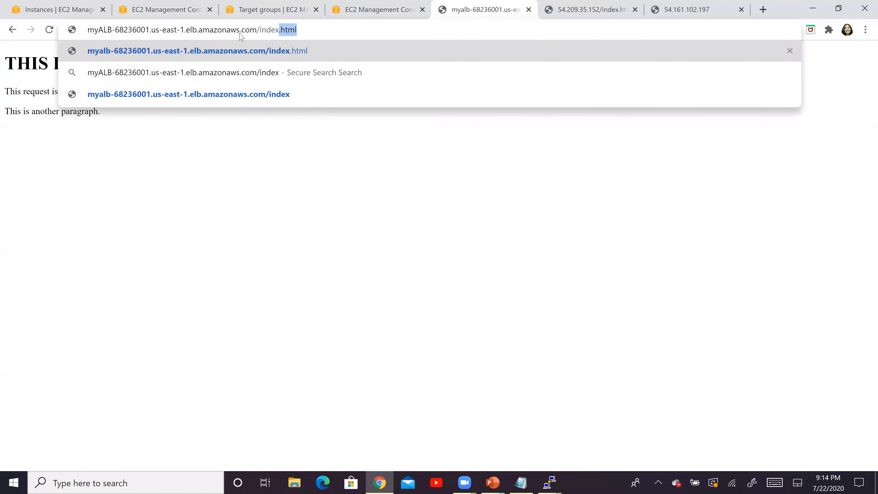
{"action": "key", "text": "Return"}
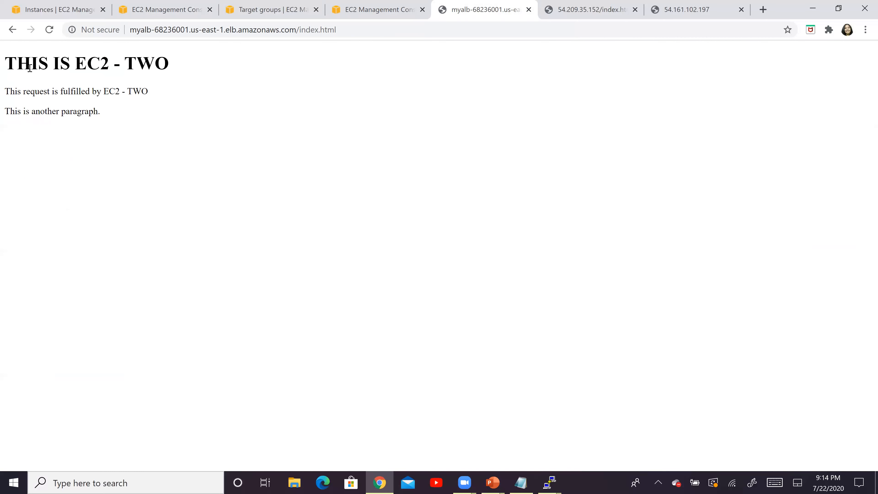
Reload the load balancer's index page repeatedly to check which EC2 instance serves each request
{"action": "left_click", "coordinate": [50, 30]}
{"action": "left_click", "coordinate": [51, 31]}
{"action": "left_click", "coordinate": [51, 30]}
{"action": "left_click", "coordinate": [50, 30]}
{"action": "left_click", "coordinate": [50, 30]}
{"action": "left_click", "coordinate": [51, 30]}
{"action": "left_click", "coordinate": [50, 30]}
{"action": "left_click", "coordinate": [51, 30]}
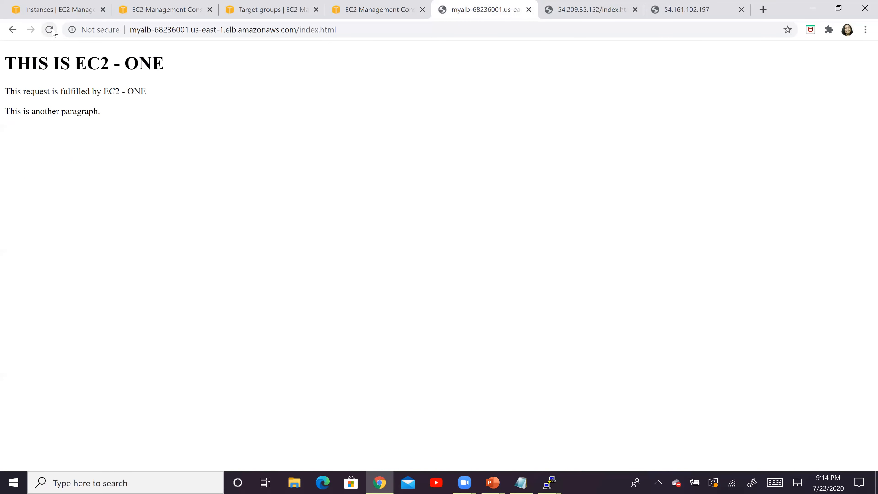
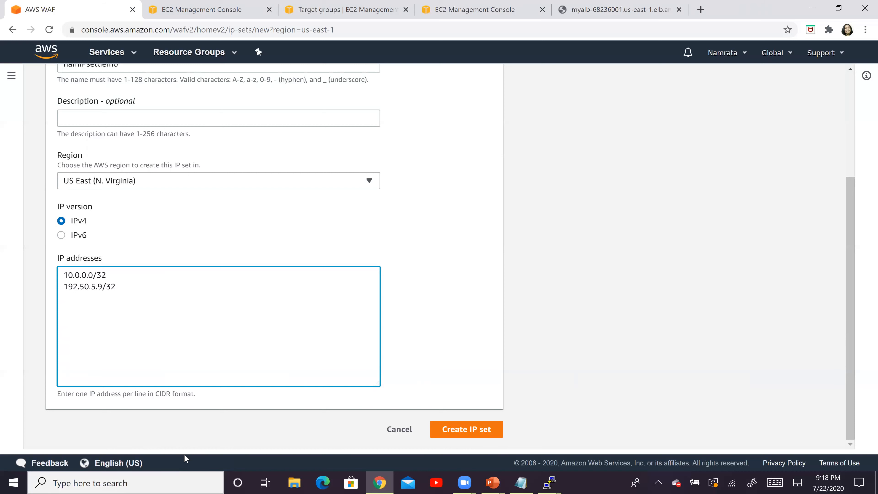
Create the namIPsetdemo IP set with addresses 10.0.0.0/32 and 192.50.5.9/32, and dismiss the notification banners
{"action": "left_click", "coordinate": [489, 435]}
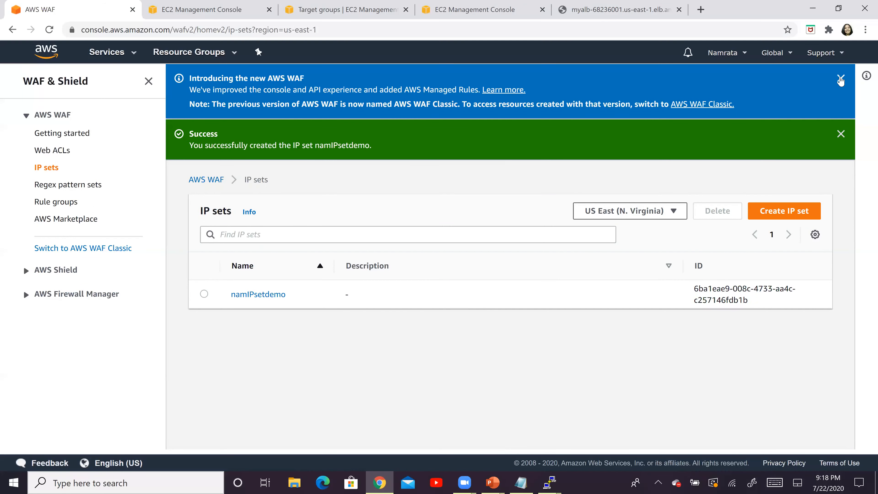
{"action": "left_click", "coordinate": [841, 79]}
{"action": "left_click", "coordinate": [841, 78]}
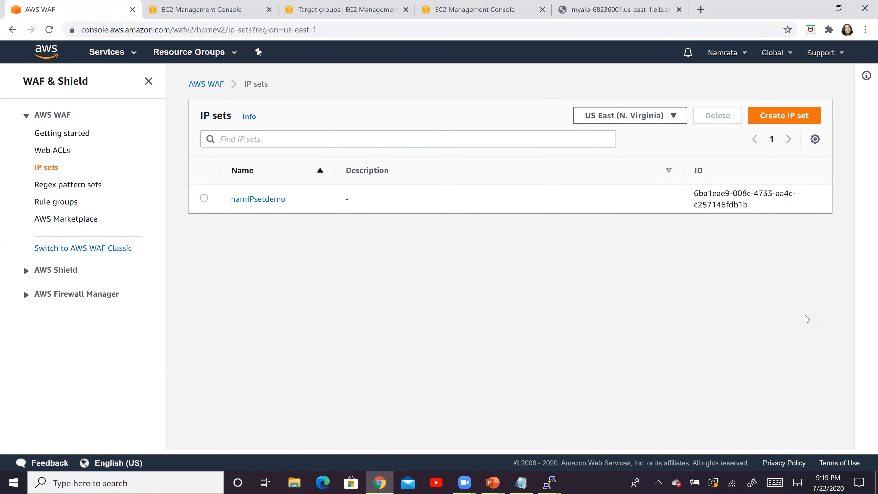
{"action": "key", "text": "alt+Tab"}
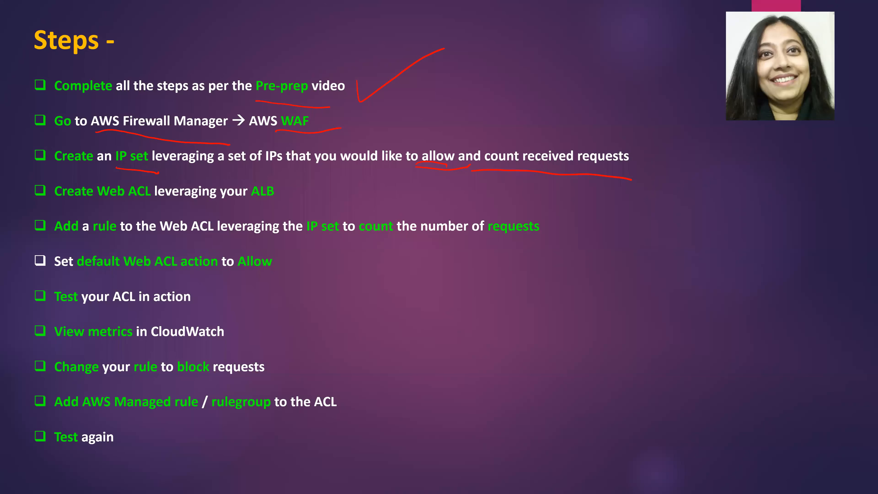
{"action": "mouse_move", "coordinate": [643, 151]}
{"action": "left_mouse_down"}
{"action": "mouse_move", "coordinate": [654, 171]}
{"action": "mouse_move", "coordinate": [711, 136]}
{"action": "left_mouse_up"}
{"action": "left_click_drag", "start_coordinate": [104, 199], "coordinate": [159, 201]}
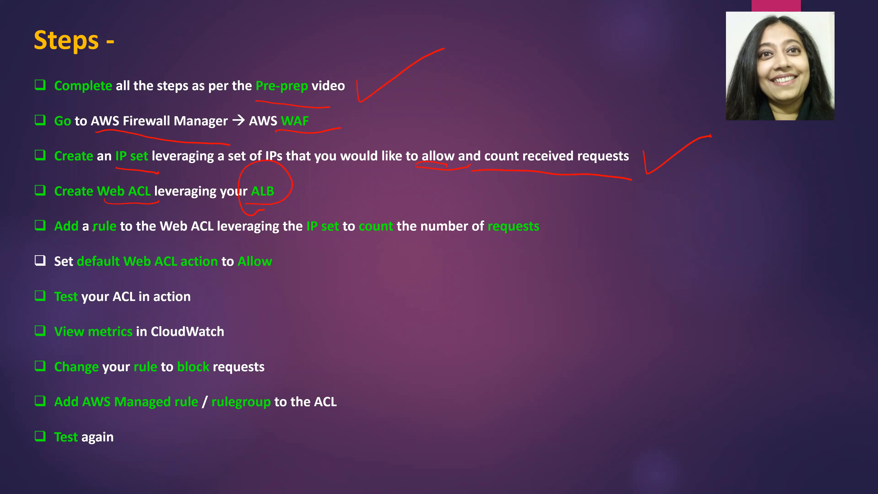
{"action": "left_click_drag", "start_coordinate": [91, 238], "coordinate": [130, 246]}
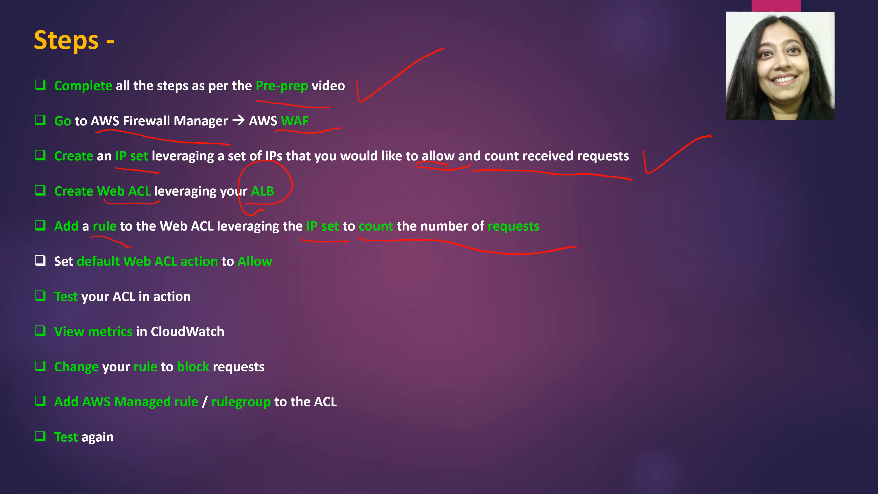
{"action": "left_click_drag", "start_coordinate": [83, 269], "coordinate": [202, 284]}
{"action": "key", "text": "alt+Tab"}
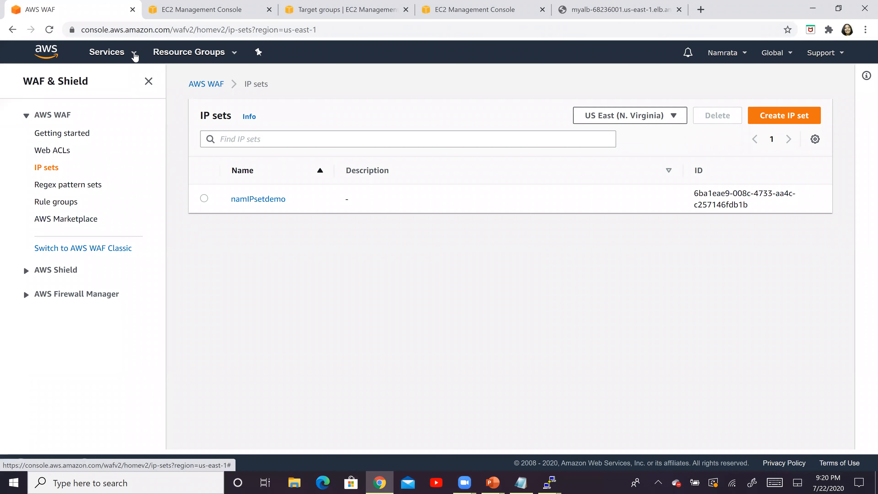
Go to the Web ACLs page through the AWS Firewall Manager service and start creating a web ACL
{"action": "left_click", "coordinate": [135, 56]}
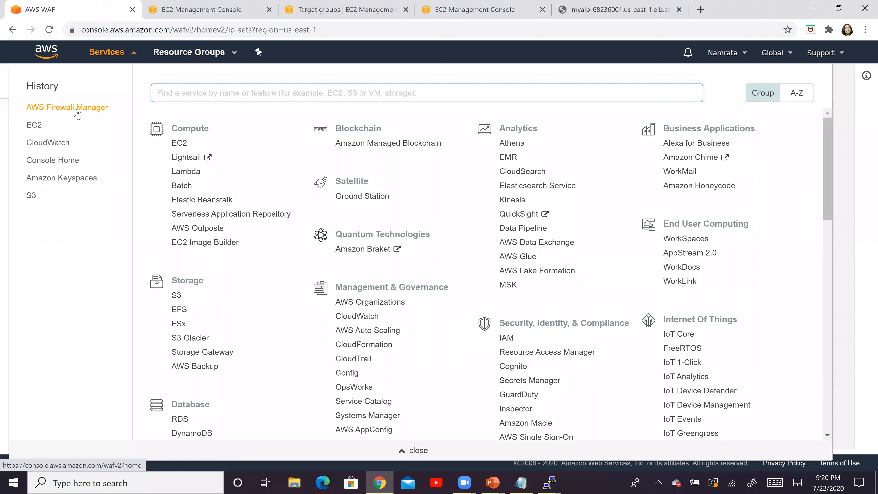
{"action": "left_click", "coordinate": [77, 108]}
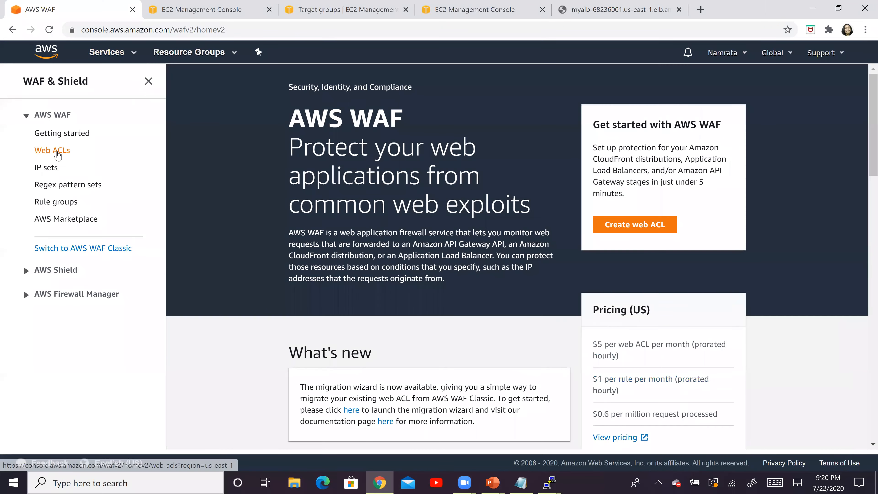
{"action": "left_click", "coordinate": [61, 152]}
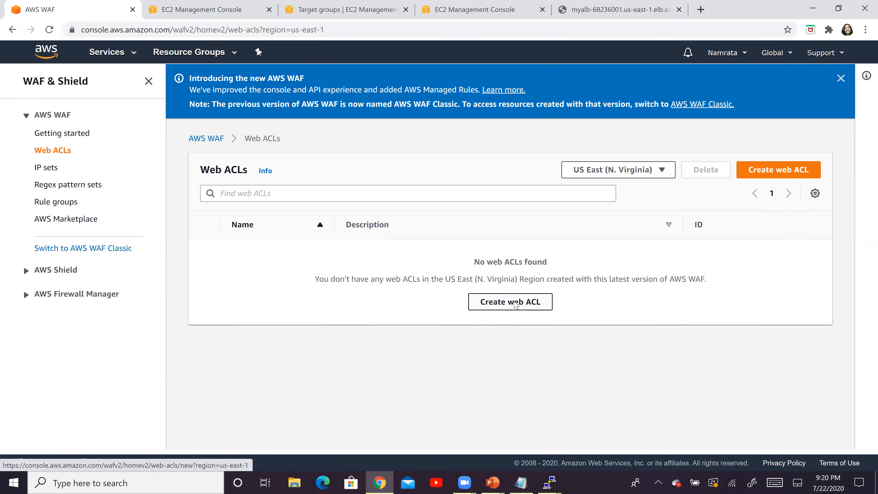
{"action": "left_click", "coordinate": [514, 302]}
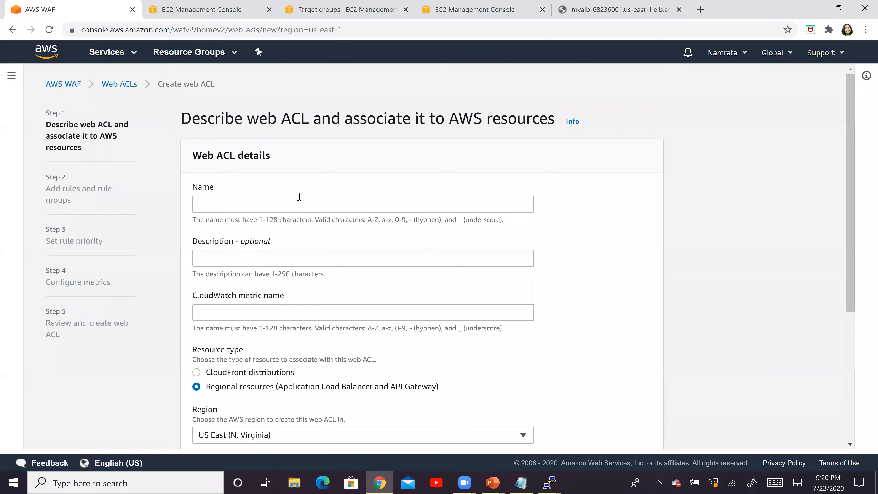
Name the web ACL namWebACL, leave its description empty, and keep namWebACL as the CloudWatch metric name
{"action": "left_click", "coordinate": [299, 202]}
{"action": "type", "text": "nam"}
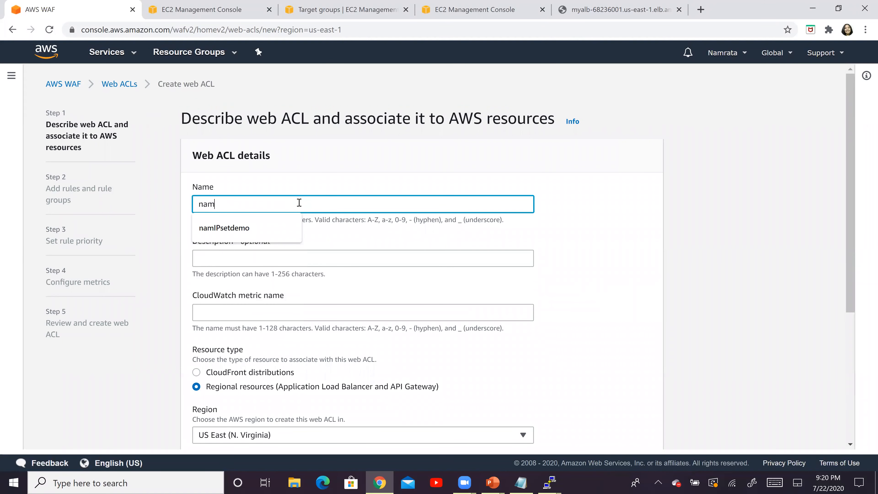
{"action": "type", "text": "WebACL"}
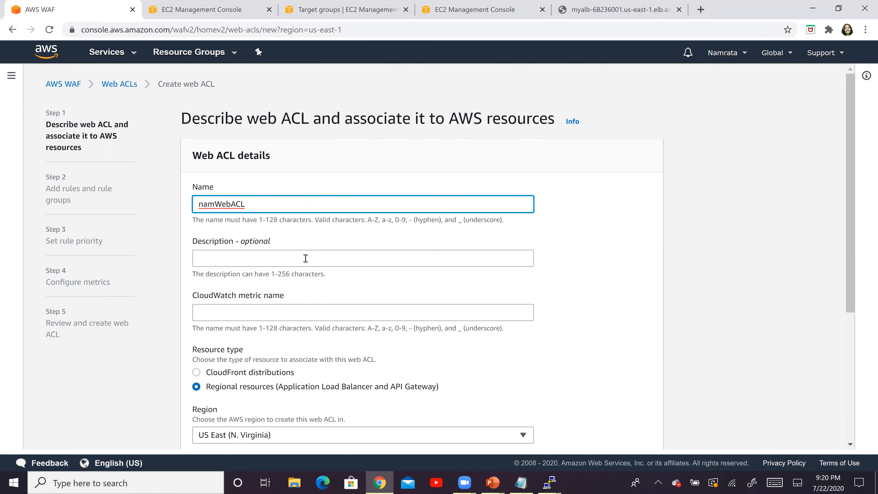
{"action": "left_click", "coordinate": [305, 259]}
{"action": "left_click", "coordinate": [600, 286]}
{"action": "double_click", "coordinate": [305, 318]}
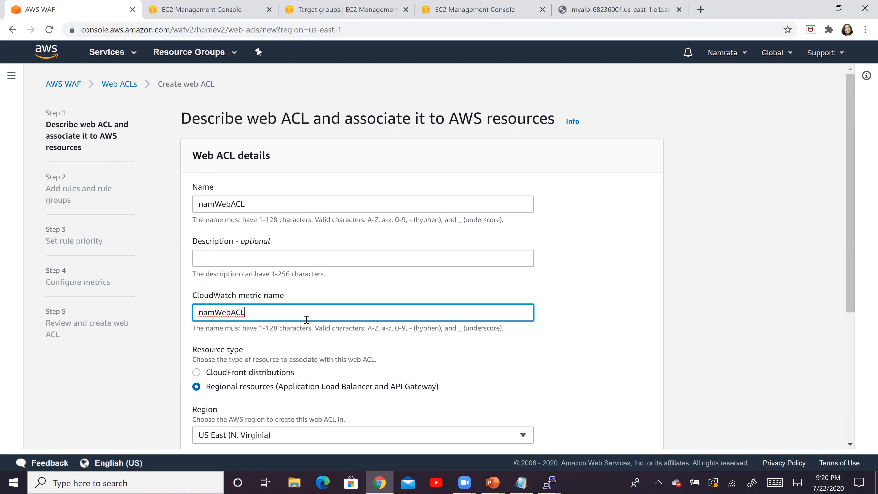
{"action": "left_click", "coordinate": [717, 307]}
Associate the Application Load Balancer myALB with the web ACL and continue to the rules and rule groups stage
{"action": "left_click_drag", "start_coordinate": [847, 202], "coordinate": [854, 256]}
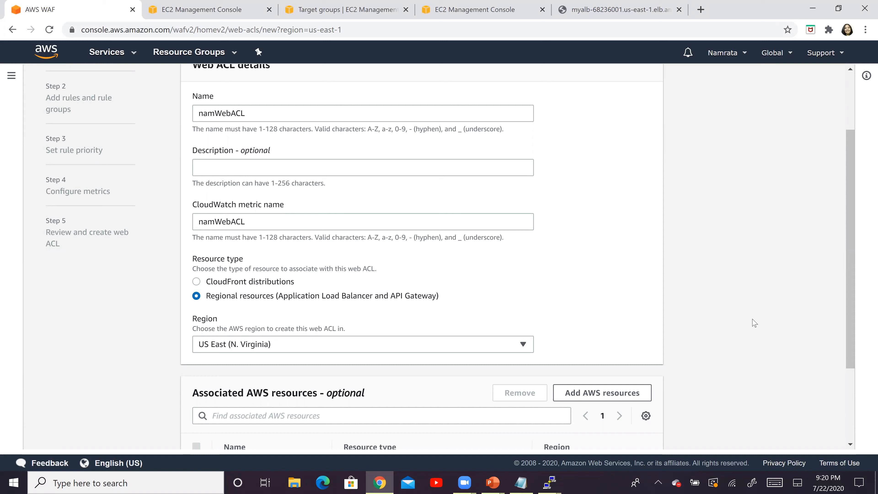
{"action": "scroll", "coordinate": [221, 300], "scroll_direction": "down", "scroll_amount": 3}
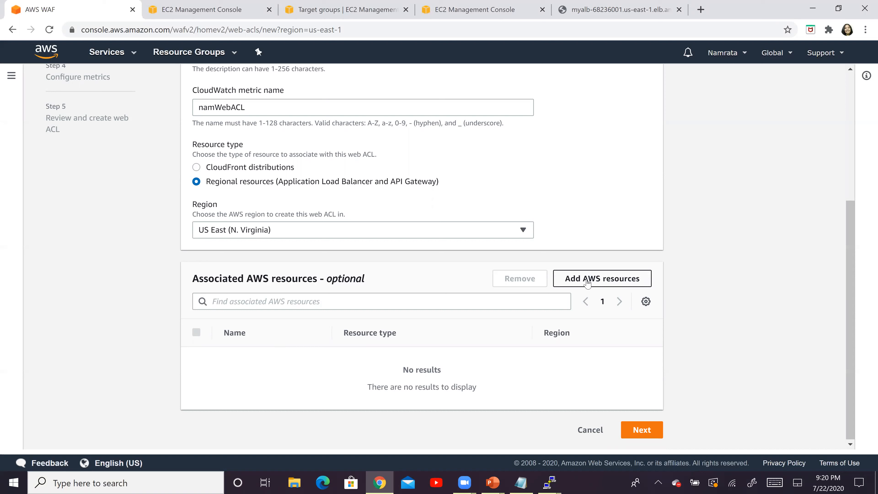
{"action": "left_click", "coordinate": [605, 282]}
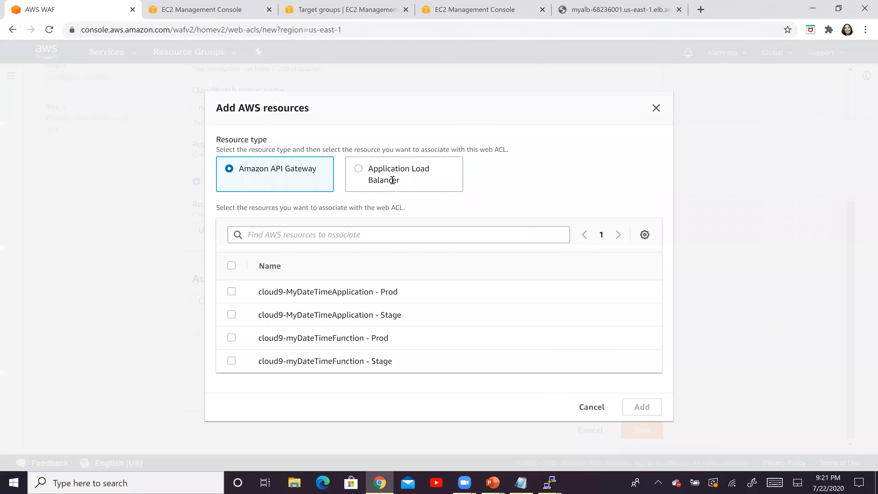
{"action": "left_click", "coordinate": [392, 179]}
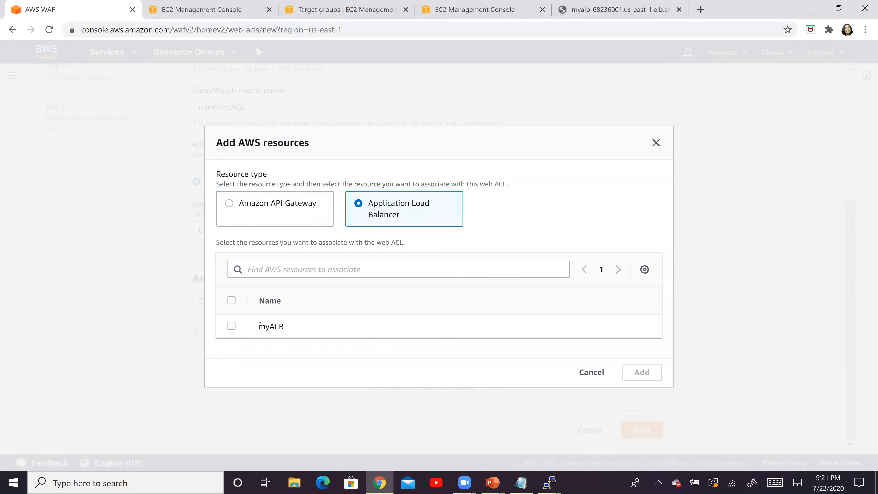
{"action": "left_click", "coordinate": [232, 326]}
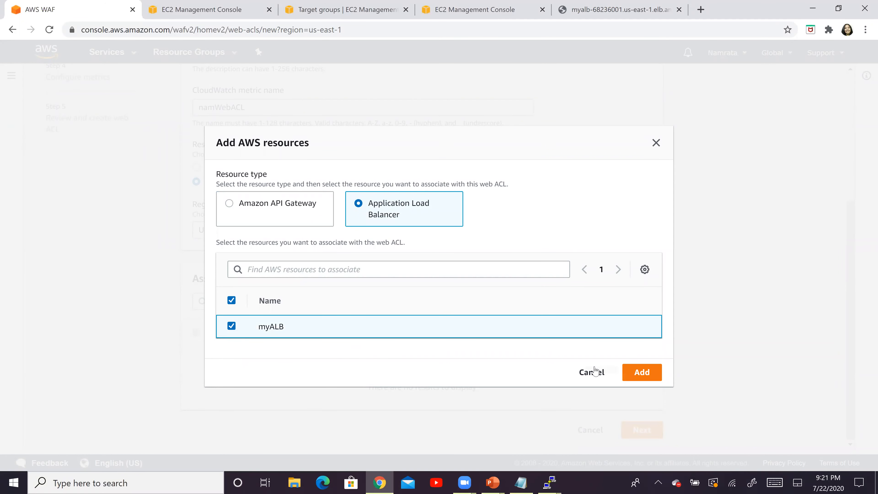
{"action": "left_click", "coordinate": [639, 373]}
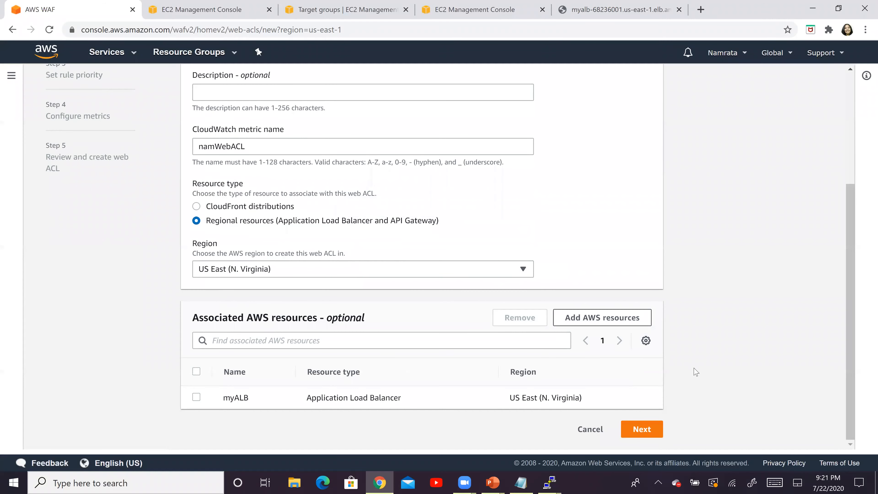
{"action": "left_click", "coordinate": [641, 429]}
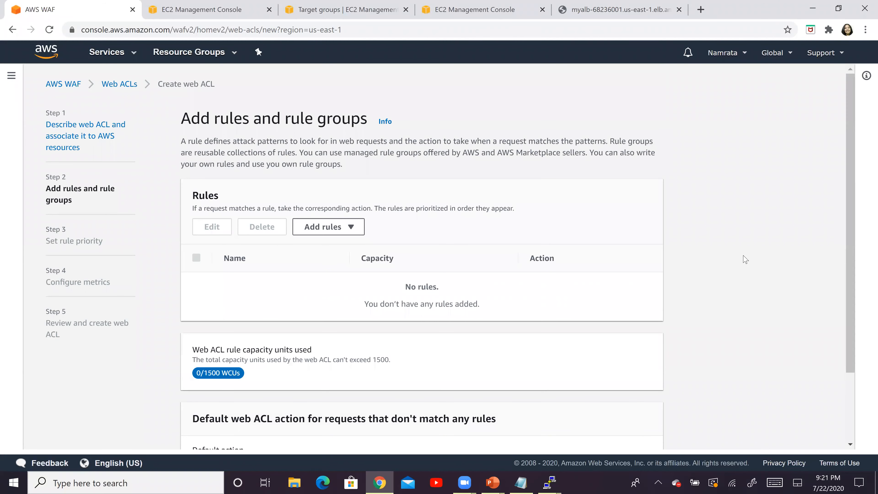
Start adding a custom rule of type IP set to the web ACL and name it namIPsetrule
{"action": "key", "text": "alt+Tab"}
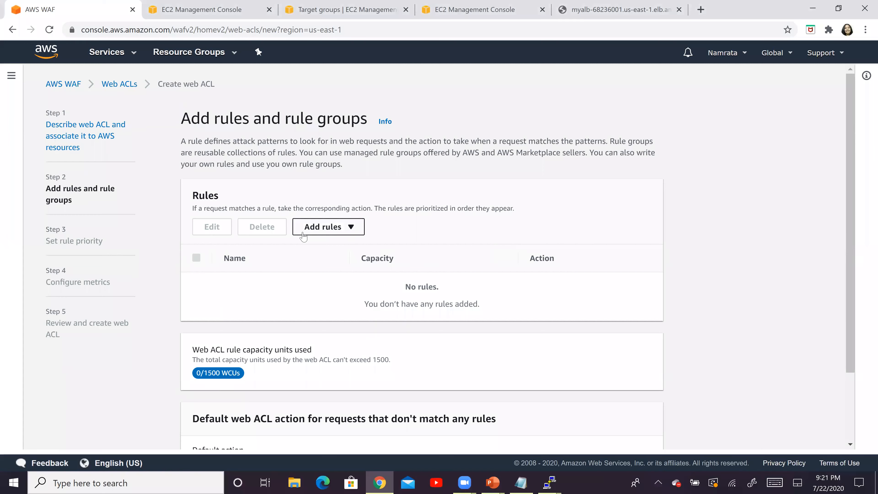
{"action": "left_click", "coordinate": [321, 228]}
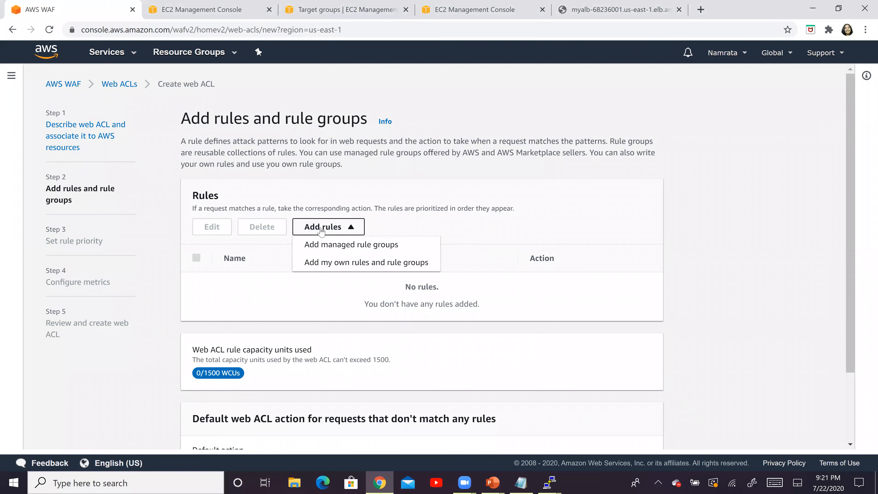
{"action": "left_click", "coordinate": [331, 262]}
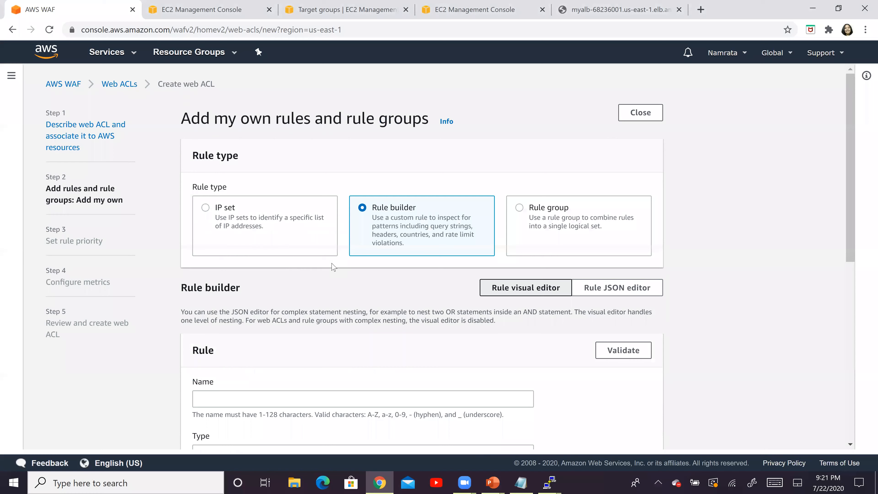
{"action": "left_click", "coordinate": [204, 207]}
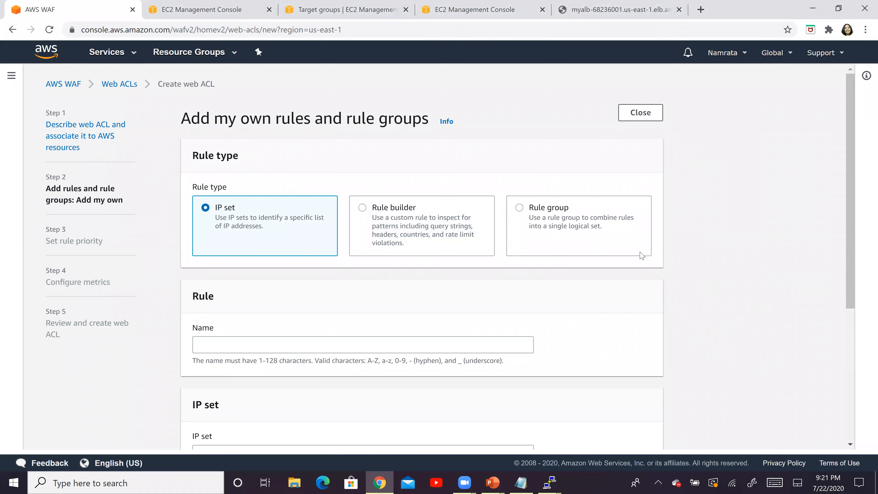
{"action": "scroll", "coordinate": [411, 286], "scroll_direction": "down", "scroll_amount": 2}
{"action": "left_click", "coordinate": [412, 288]}
{"action": "type", "text": "namIPS"}
{"action": "key", "text": "BackSpace"}
{"action": "type", "text": "setrule"}
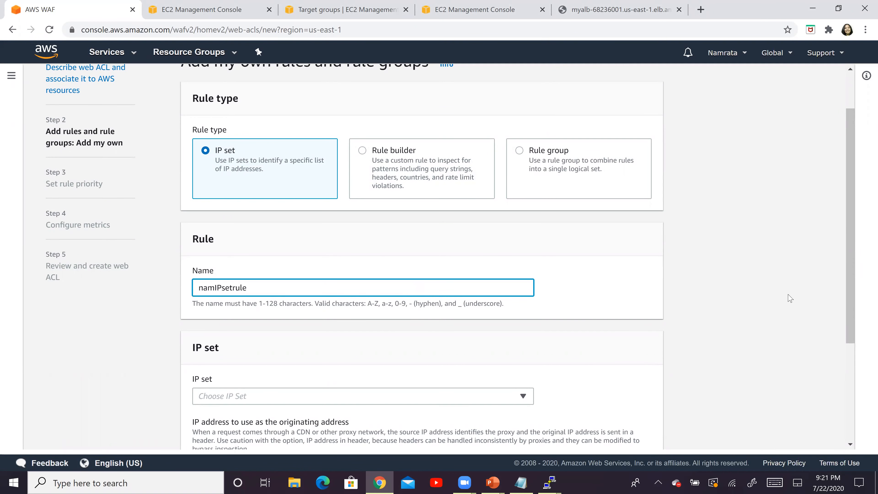
{"action": "key", "text": "Return"}
{"action": "scroll", "coordinate": [441, 304], "scroll_direction": "down", "scroll_amount": 5}
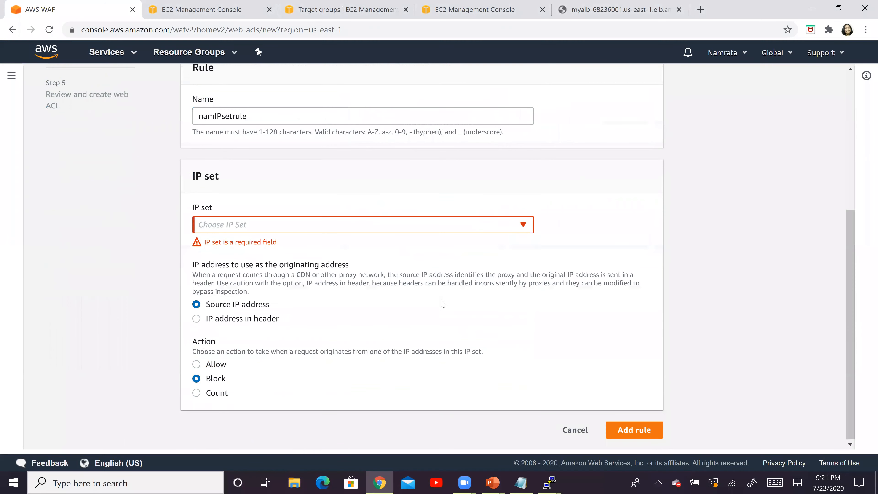
Use the namIPsetdemo IP set with the source IP address, set the action to Count, and add the rule
{"action": "left_click", "coordinate": [415, 230]}
{"action": "left_click", "coordinate": [386, 248]}
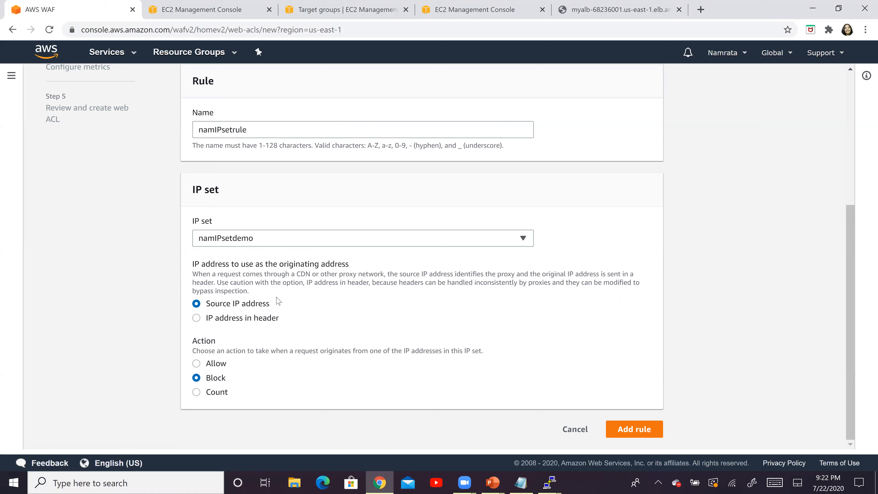
{"action": "left_click", "coordinate": [201, 394]}
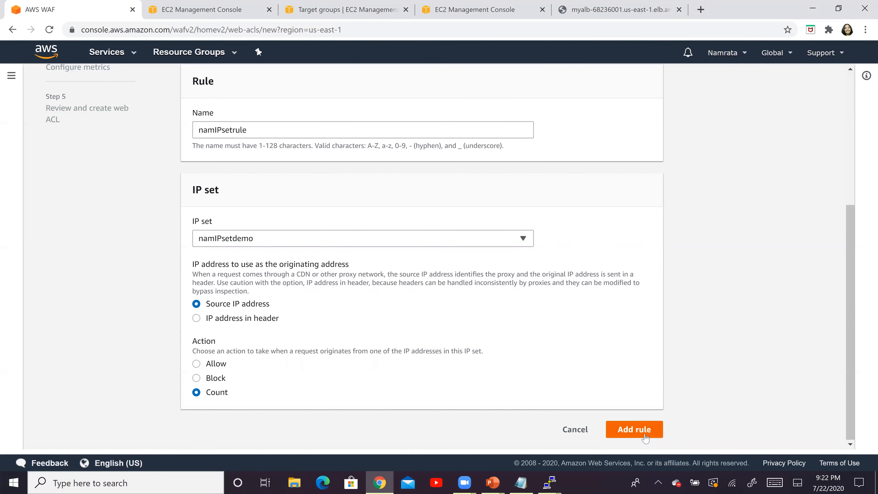
{"action": "left_click", "coordinate": [635, 430]}
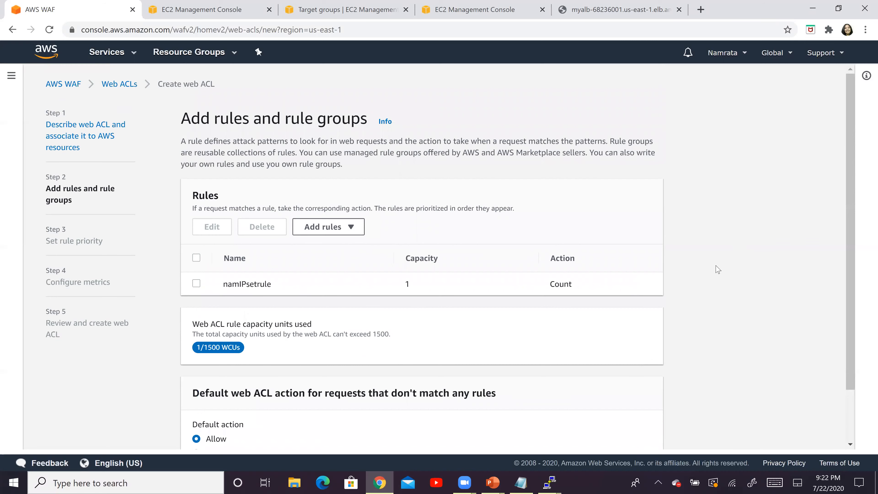
{"action": "scroll", "coordinate": [715, 263], "scroll_direction": "down", "scroll_amount": 2}
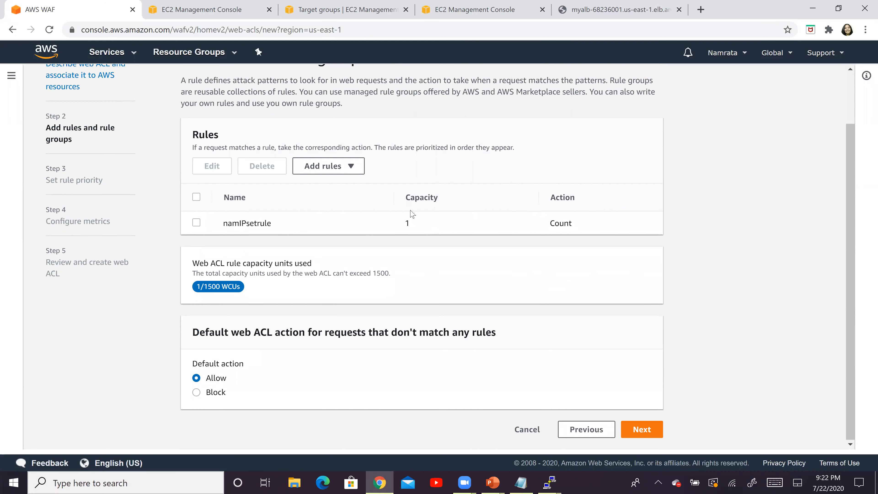
{"action": "left_click_drag", "start_coordinate": [406, 199], "coordinate": [421, 230]}
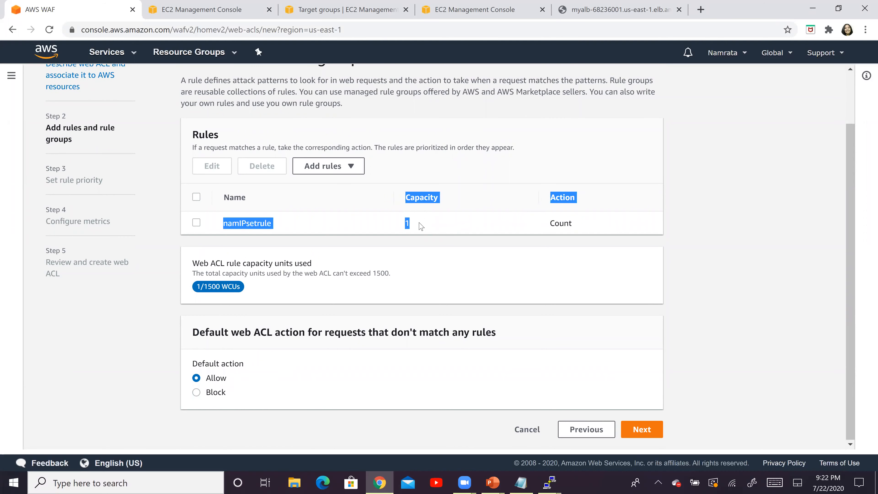
{"action": "left_click", "coordinate": [422, 226]}
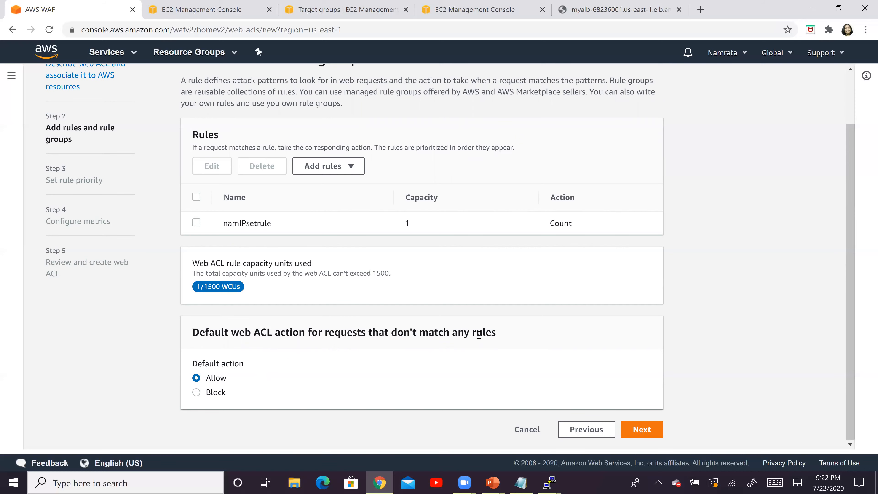
{"action": "key", "text": "alt+Tab"}
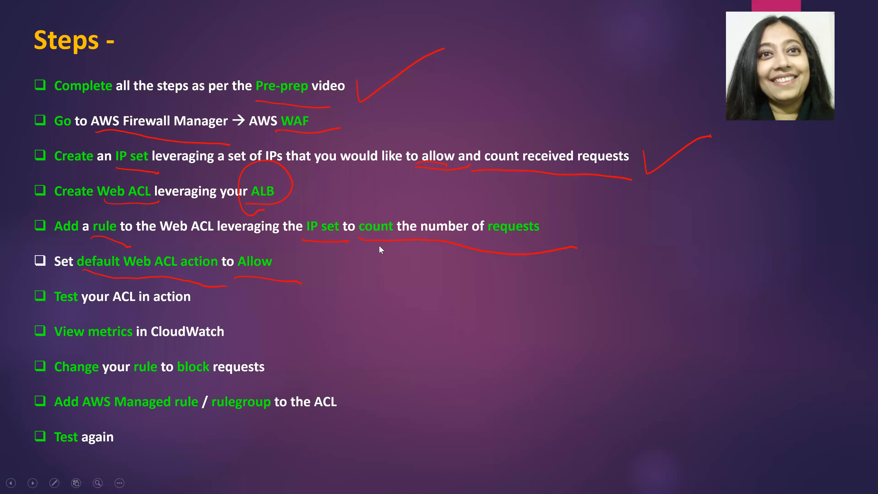
{"action": "key", "text": "Left"}
{"action": "key", "text": "Left"}
{"action": "key", "text": "Left"}
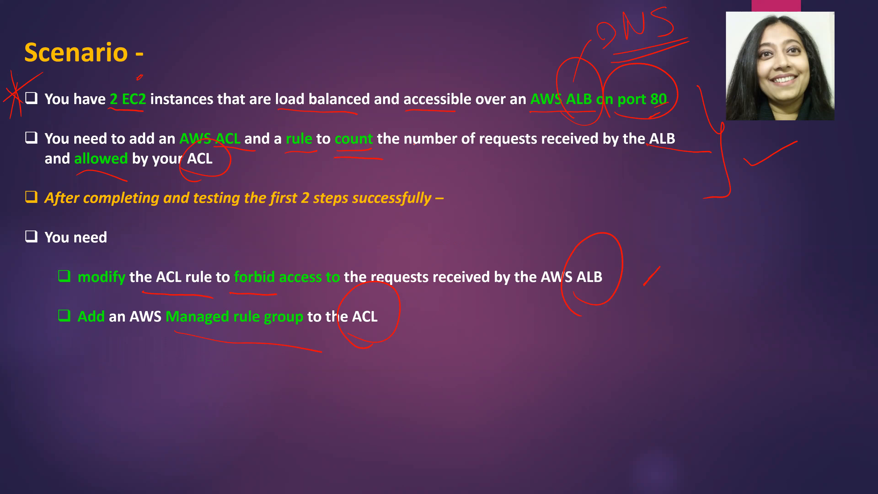
{"action": "left_click_drag", "start_coordinate": [685, 170], "coordinate": [498, 160]}
{"action": "left_click_drag", "start_coordinate": [78, 174], "coordinate": [217, 176]}
{"action": "left_click_drag", "start_coordinate": [172, 142], "coordinate": [227, 165]}
{"action": "key", "text": "Right"}
{"action": "key", "text": "Right"}
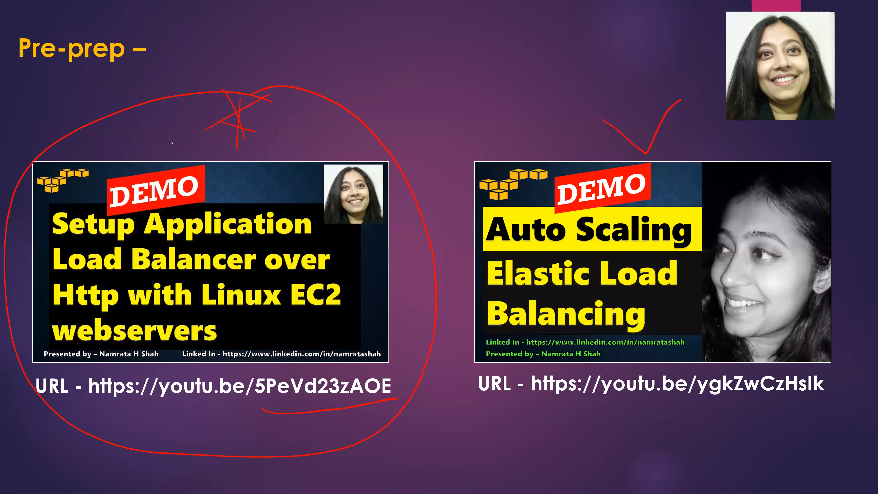
{"action": "key", "text": "Right"}
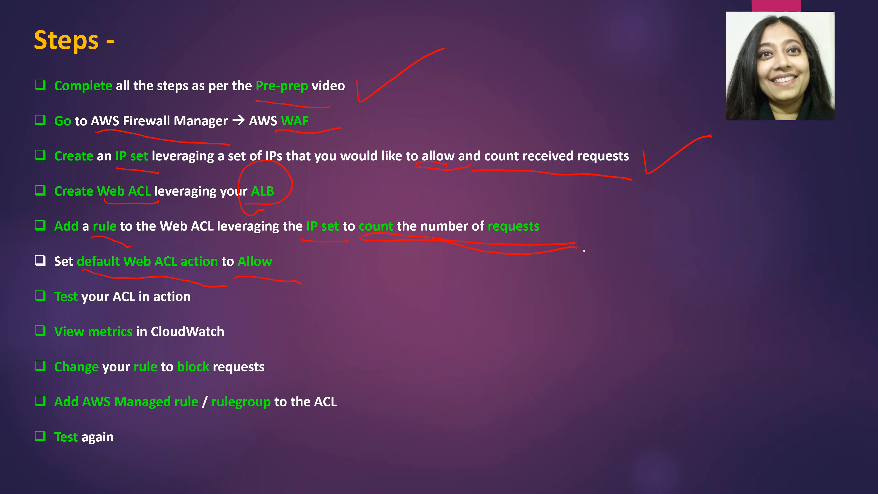
{"action": "left_click_drag", "start_coordinate": [598, 215], "coordinate": [594, 244]}
{"action": "key", "text": "alt+Tab"}
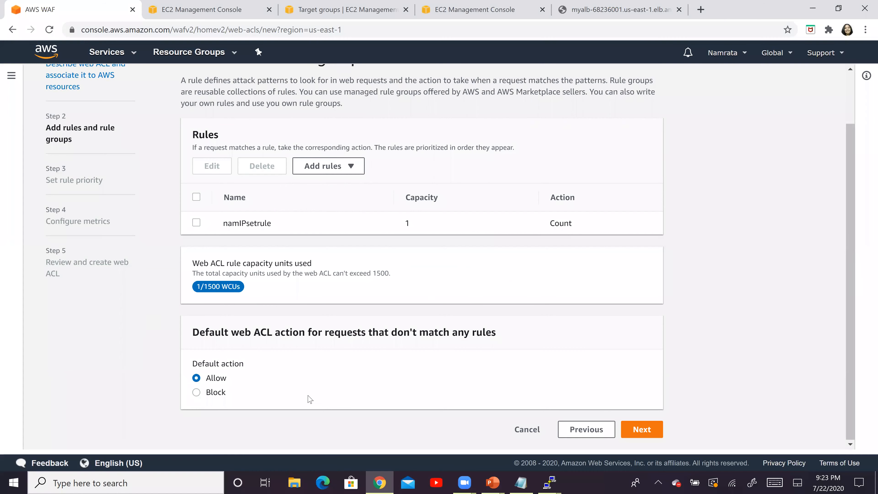
Keep Allow as the default web ACL action and proceed past the rule priority stage with namIPsetrule selected
{"action": "left_click_drag", "start_coordinate": [190, 361], "coordinate": [265, 370]}
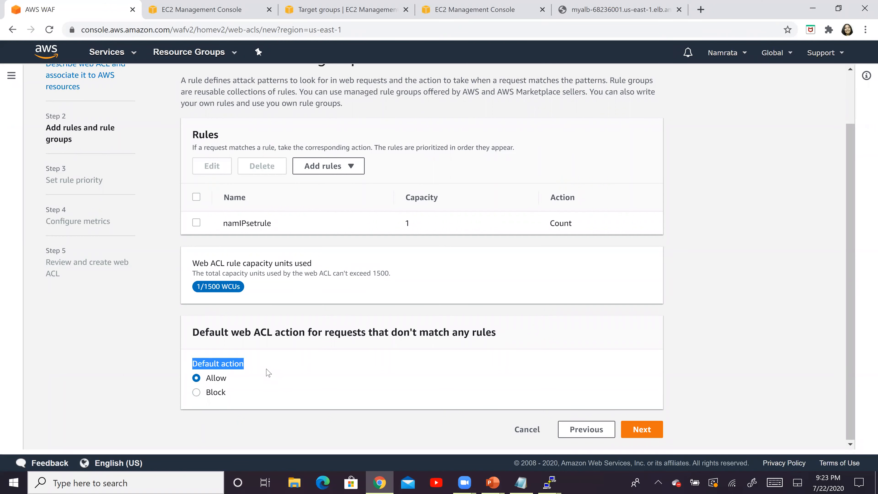
{"action": "left_click", "coordinate": [703, 386]}
{"action": "left_click", "coordinate": [641, 429]}
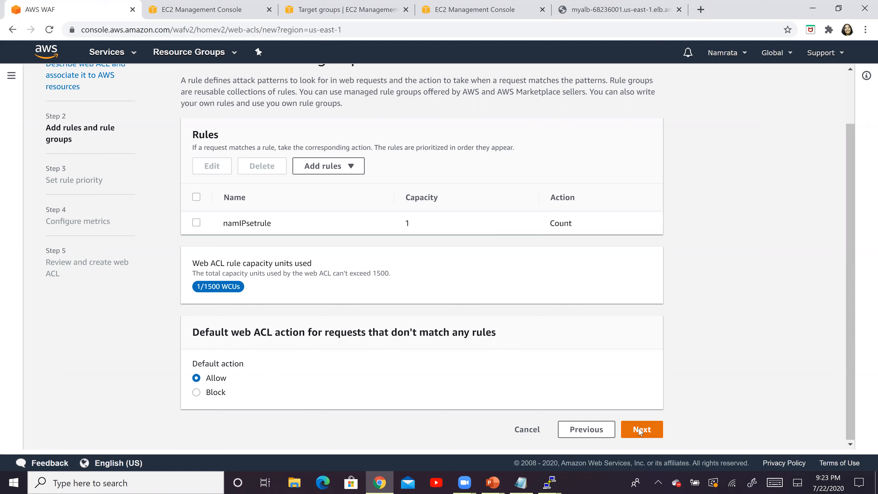
{"action": "left_click", "coordinate": [197, 243]}
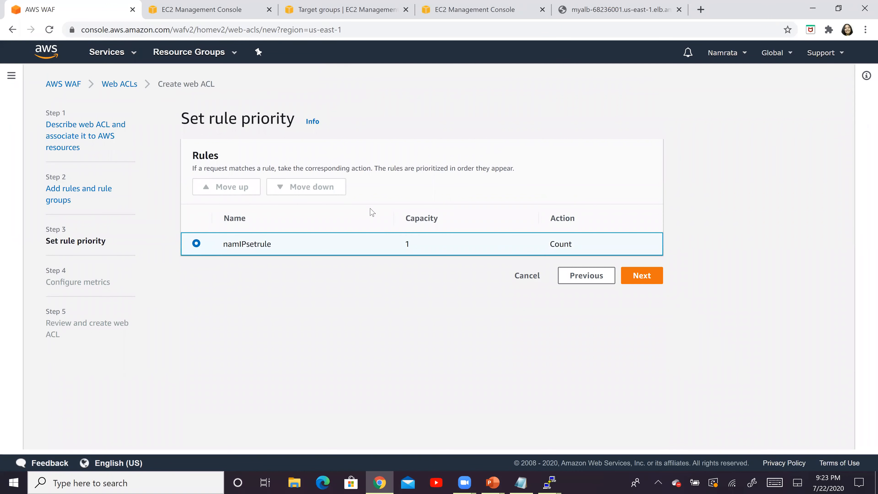
{"action": "left_click", "coordinate": [642, 275]}
Keep namIPsetrule as the rule's CloudWatch metric name, review the settings, and create the web ACL
{"action": "double_click", "coordinate": [550, 229]}
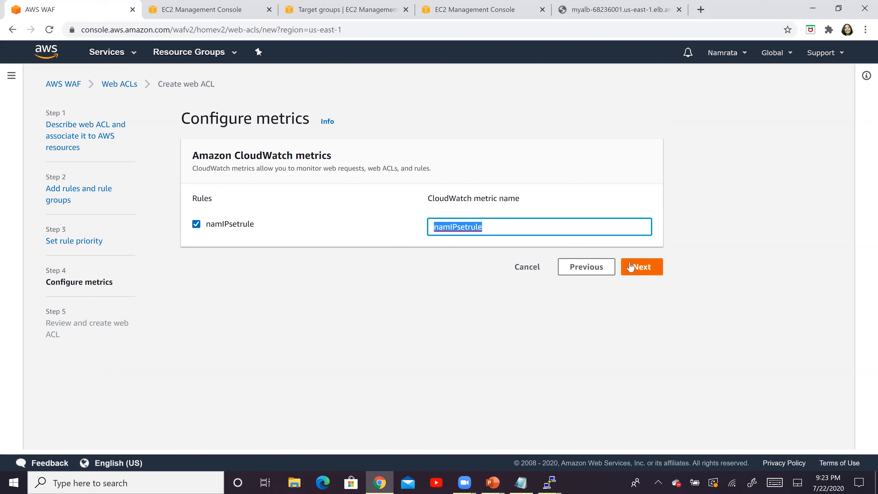
{"action": "left_click", "coordinate": [642, 267]}
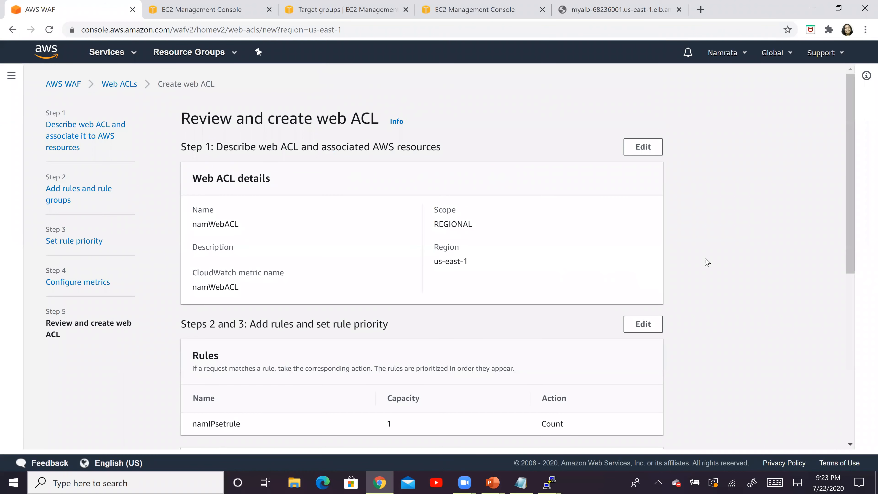
{"action": "scroll", "coordinate": [707, 262], "scroll_direction": "down", "scroll_amount": 8}
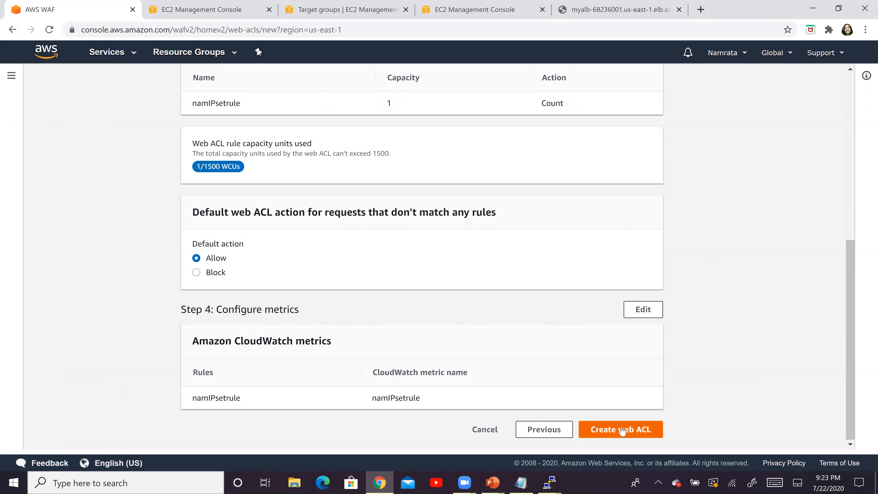
{"action": "left_click", "coordinate": [612, 433]}
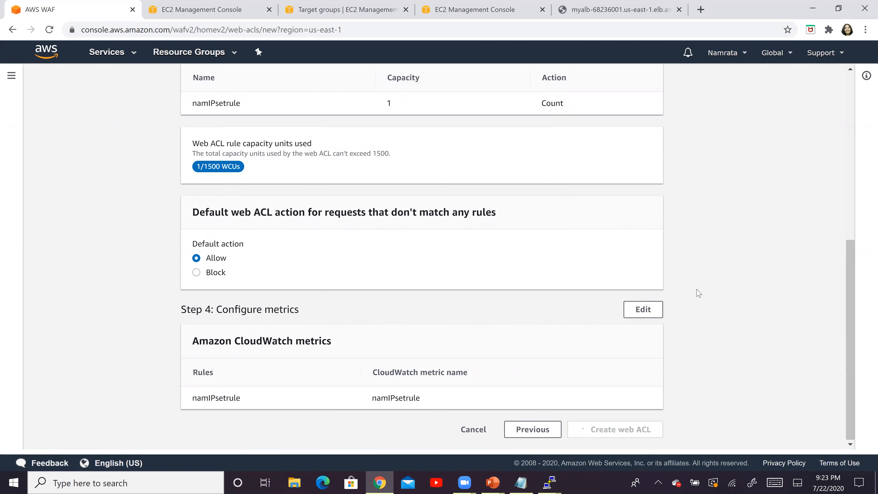
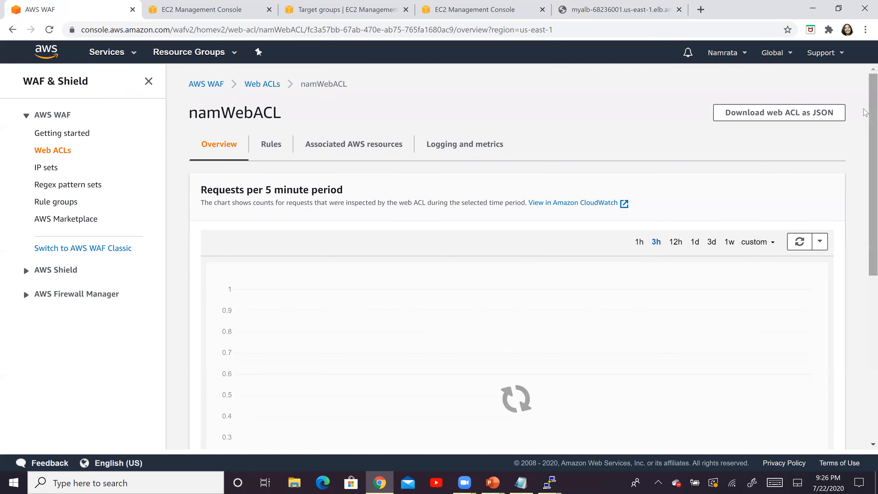
Refresh the namWebACL requests chart and view it over 15 minutes, 30 minutes and 3 hours
{"action": "scroll", "coordinate": [865, 138], "scroll_direction": "down", "scroll_amount": 1}
{"action": "scroll", "coordinate": [865, 173], "scroll_direction": "down", "scroll_amount": 2}
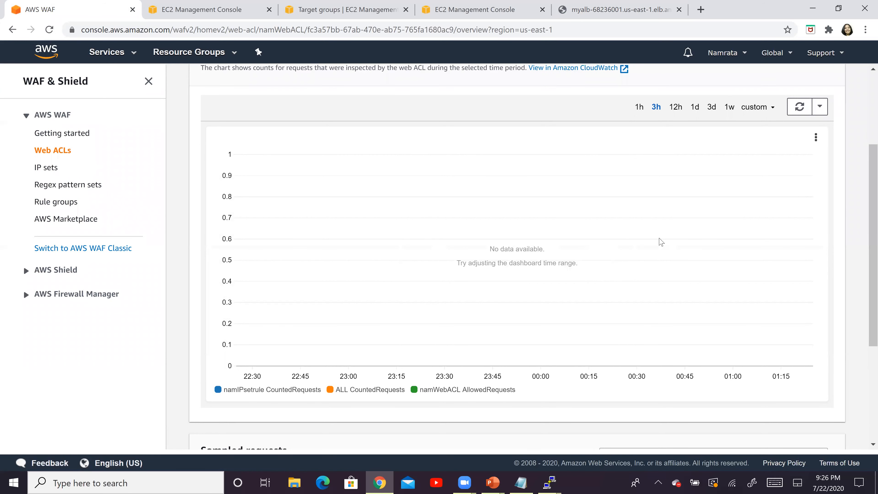
{"action": "left_click", "coordinate": [798, 107]}
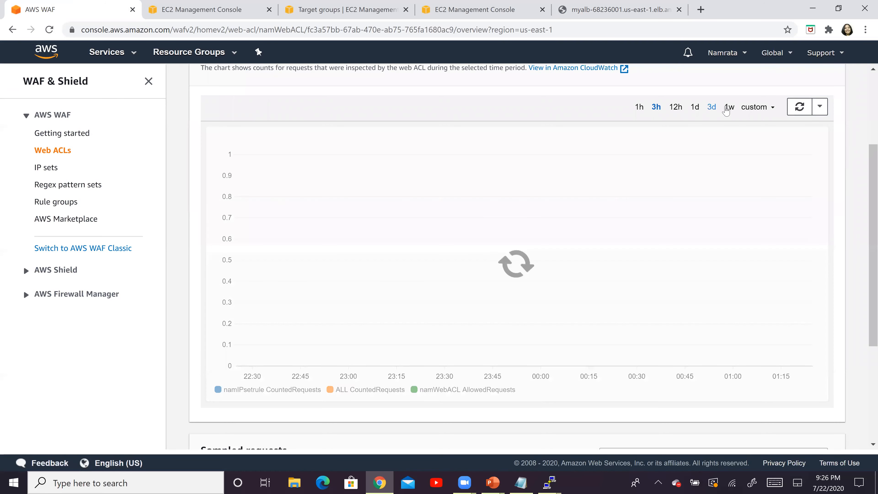
{"action": "left_click", "coordinate": [745, 107]}
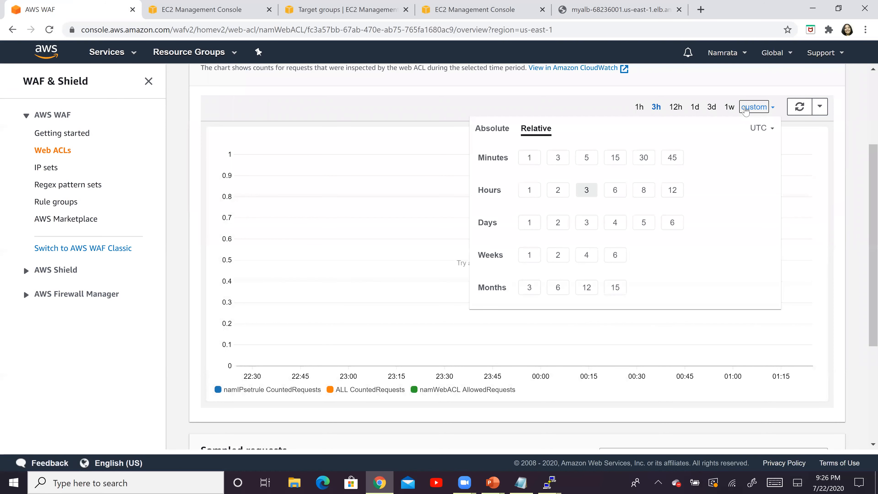
{"action": "left_click", "coordinate": [615, 157]}
{"action": "left_click", "coordinate": [758, 107]}
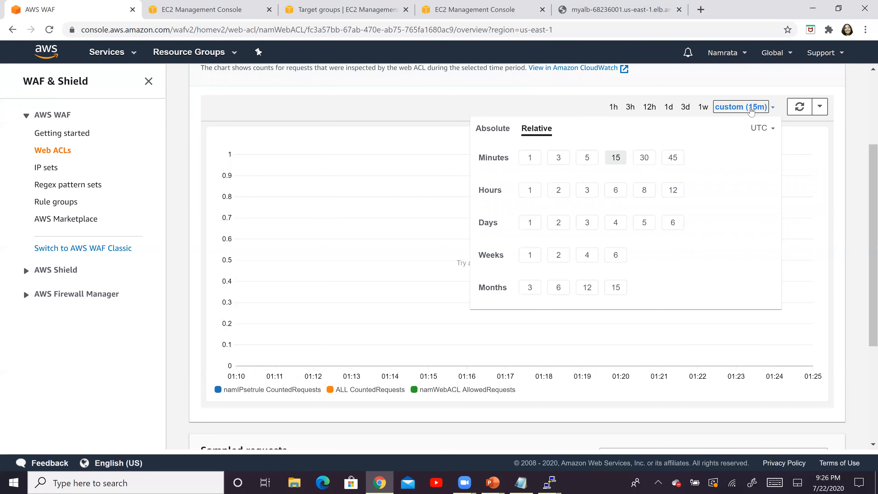
{"action": "left_click", "coordinate": [645, 158]}
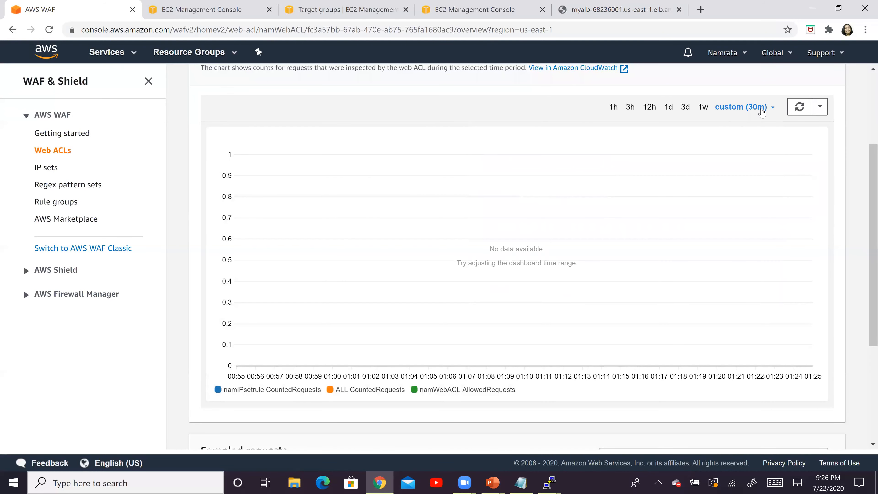
{"action": "left_click", "coordinate": [761, 108]}
{"action": "left_click", "coordinate": [631, 108]}
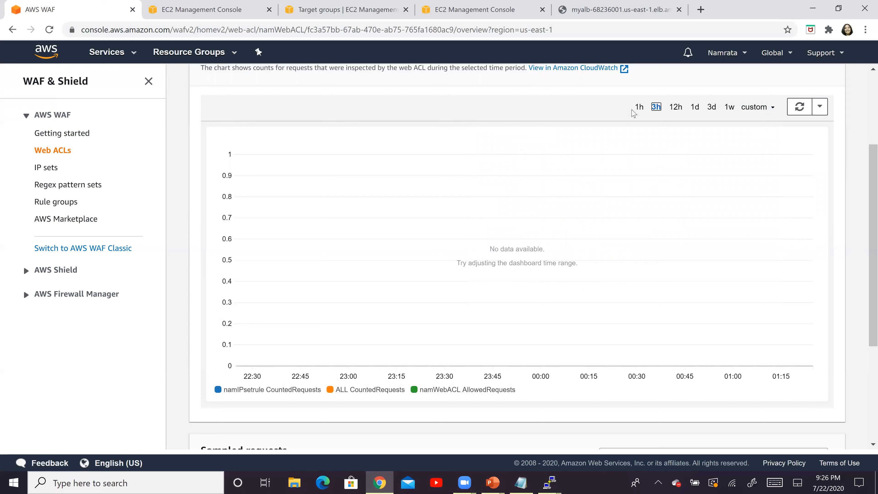
Try a 5-minute range on the requests chart, set it to 15 minutes instead, and refresh the chart
{"action": "left_click", "coordinate": [756, 108]}
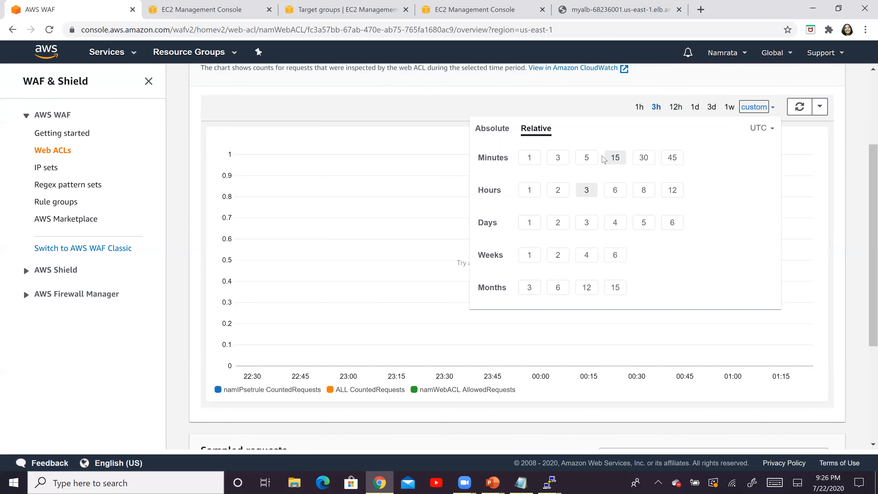
{"action": "left_click", "coordinate": [585, 158]}
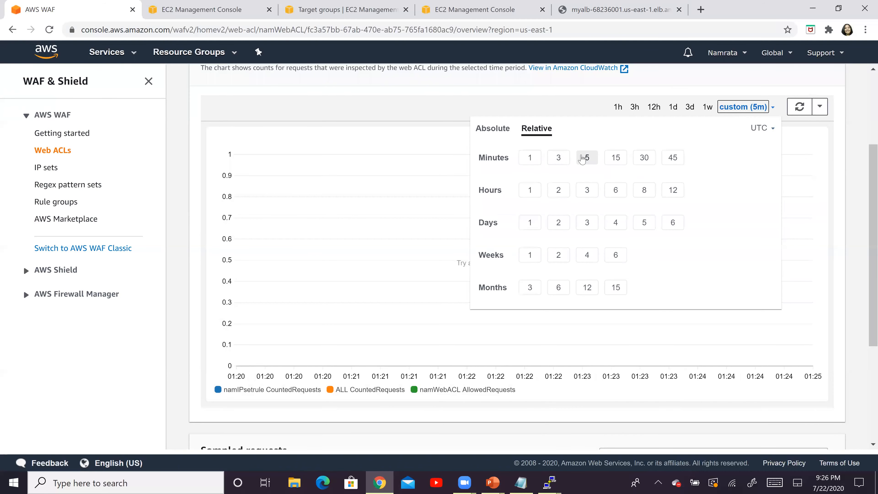
{"action": "left_click", "coordinate": [616, 158]}
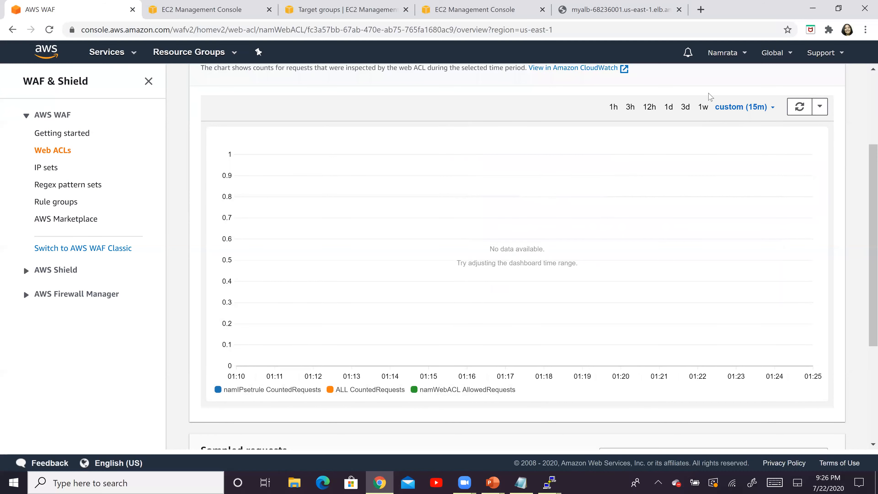
{"action": "left_click", "coordinate": [799, 107]}
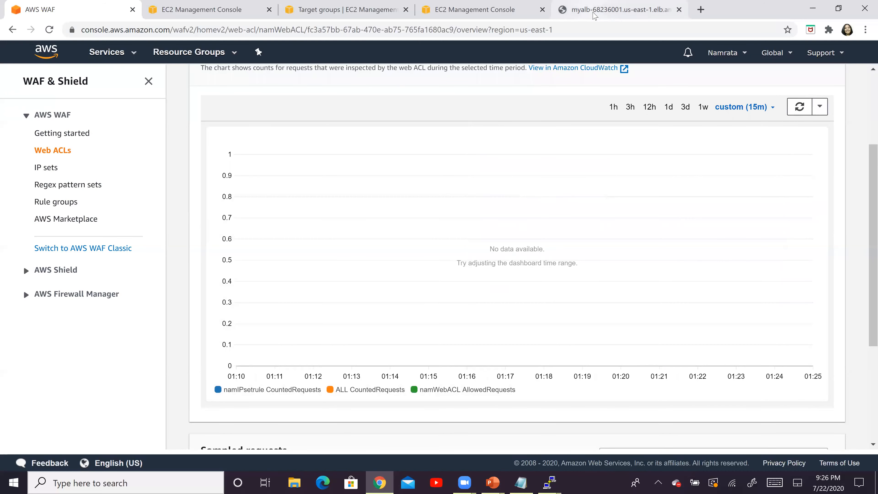
Reload the myALB index.html page repeatedly to send requests through the load balancer
{"action": "left_click", "coordinate": [593, 11]}
{"action": "left_click", "coordinate": [50, 33]}
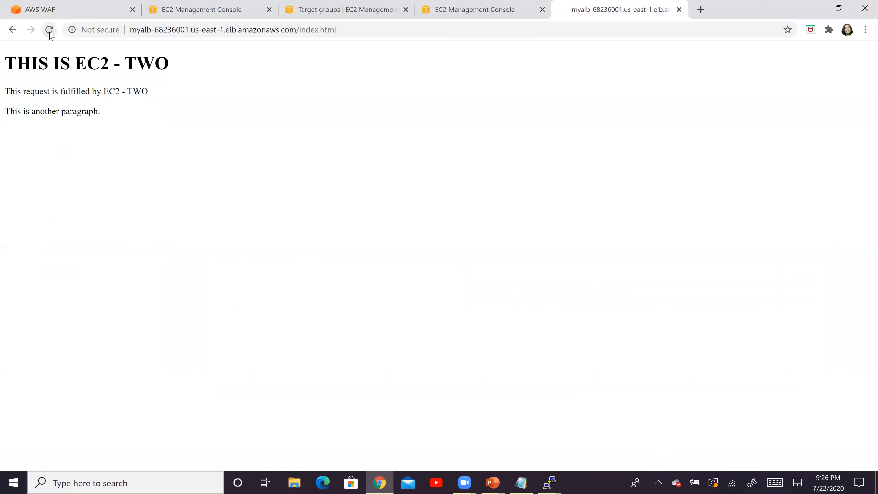
{"action": "left_click", "coordinate": [50, 33]}
{"action": "left_click", "coordinate": [50, 33]}
{"action": "left_click", "coordinate": [50, 34]}
{"action": "left_click", "coordinate": [50, 33]}
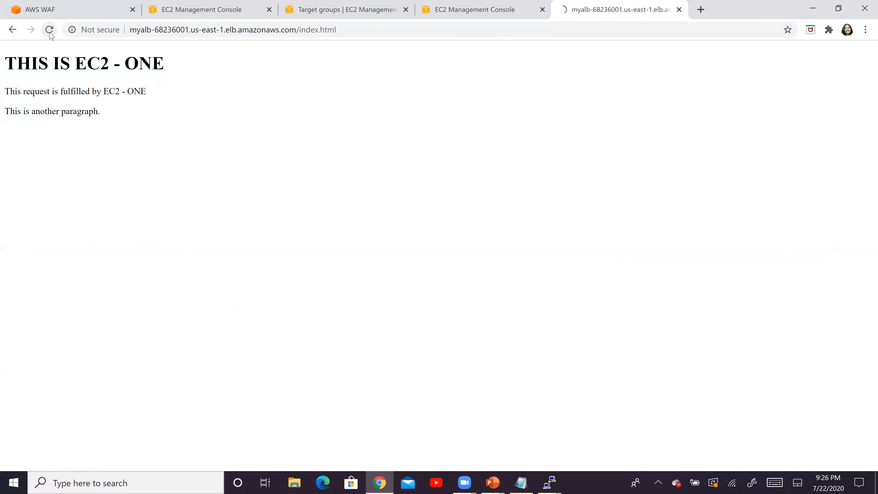
{"action": "left_click", "coordinate": [50, 34]}
{"action": "left_click", "coordinate": [49, 33]}
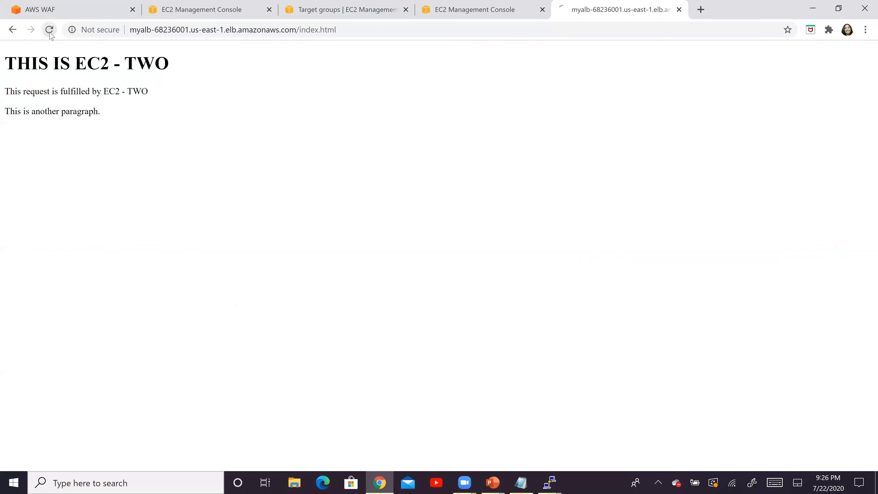
{"action": "left_click", "coordinate": [49, 33]}
{"action": "left_click", "coordinate": [49, 33]}
{"action": "left_click", "coordinate": [49, 33]}
{"action": "left_click", "coordinate": [50, 33]}
{"action": "left_click", "coordinate": [50, 34]}
{"action": "left_click", "coordinate": [50, 33]}
{"action": "left_click", "coordinate": [49, 33]}
{"action": "left_click", "coordinate": [50, 33]}
{"action": "left_click", "coordinate": [49, 33]}
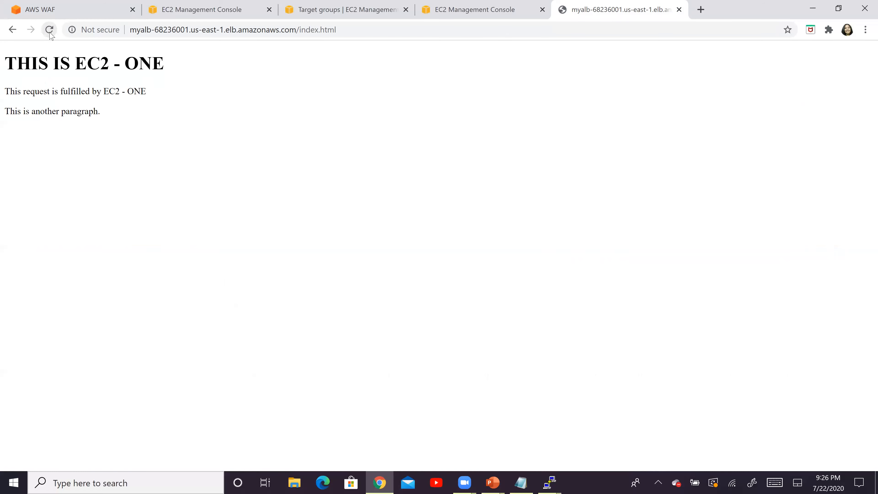
{"action": "left_click", "coordinate": [50, 30]}
{"action": "left_click", "coordinate": [50, 31]}
{"action": "left_click", "coordinate": [50, 30]}
{"action": "left_click", "coordinate": [49, 31]}
{"action": "left_click", "coordinate": [50, 30]}
{"action": "left_click", "coordinate": [50, 31]}
{"action": "left_click", "coordinate": [50, 30]}
{"action": "left_click", "coordinate": [50, 31]}
{"action": "left_click", "coordinate": [50, 31]}
{"action": "left_click", "coordinate": [50, 30]}
Return to the namWebACL overview, refresh the requests chart, view it over 3 hours, and check the sampled requests
{"action": "left_click", "coordinate": [78, 9]}
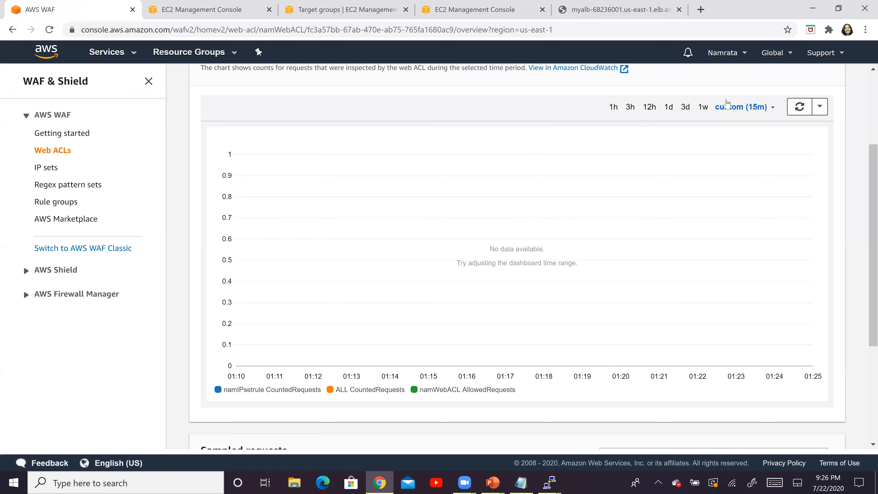
{"action": "left_click", "coordinate": [795, 107]}
{"action": "left_click", "coordinate": [819, 106]}
{"action": "left_click", "coordinate": [765, 131]}
{"action": "left_click", "coordinate": [760, 166]}
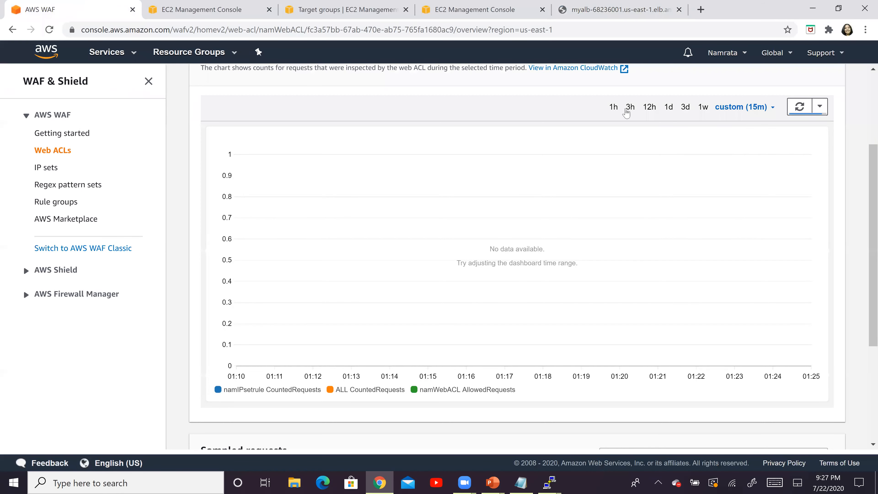
{"action": "left_click", "coordinate": [629, 108]}
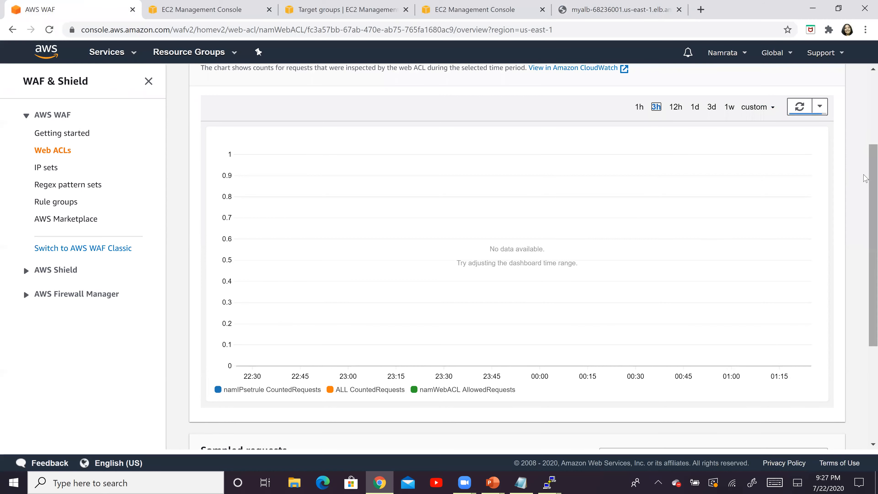
{"action": "left_click_drag", "start_coordinate": [865, 185], "coordinate": [865, 264]}
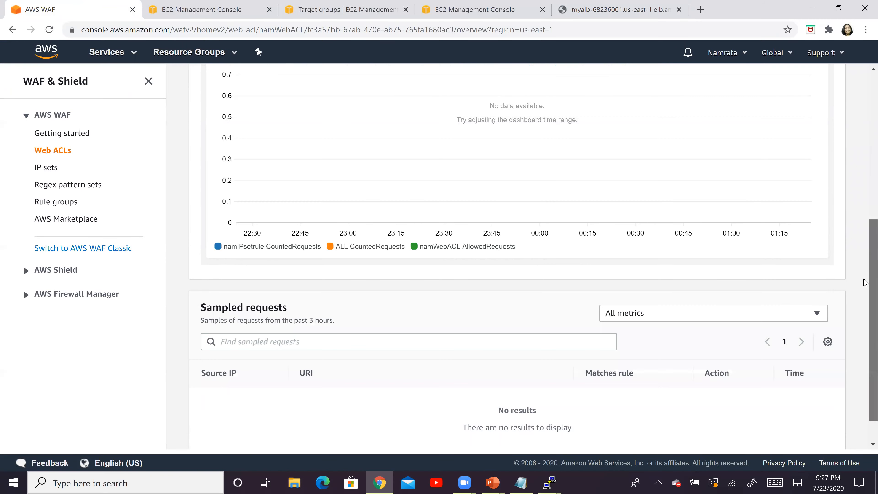
{"action": "left_click_drag", "start_coordinate": [864, 108], "coordinate": [864, 153]}
{"action": "left_click", "coordinate": [801, 186]}
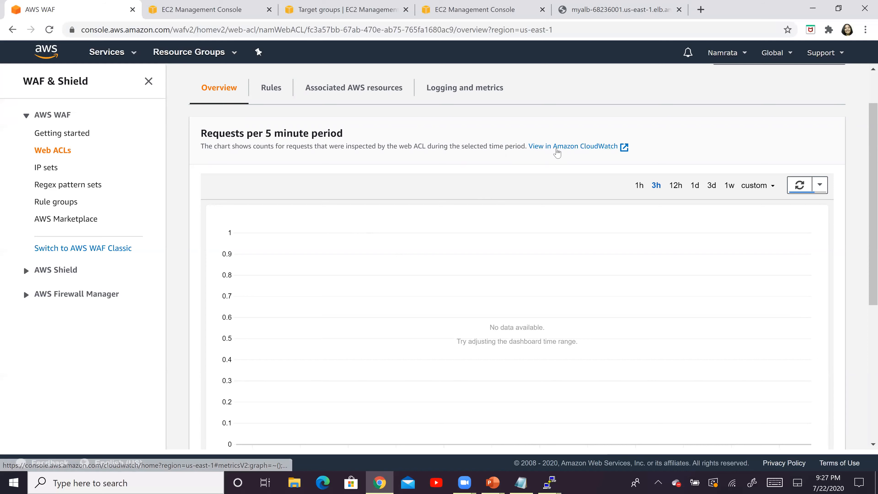
Open the web ACL metrics in Amazon CloudWatch and browse AWS/WAFV2 by Region, Rule, WebACL to the namWebACL entries
{"action": "left_click", "coordinate": [576, 149]}
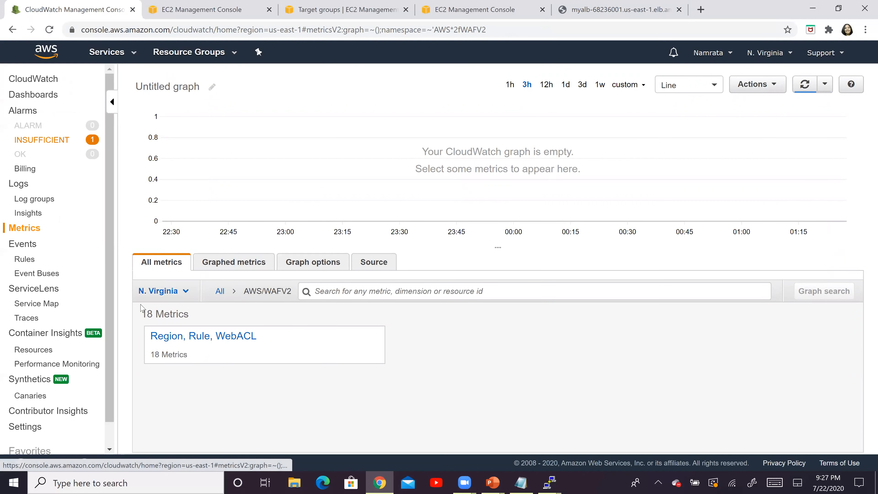
{"action": "left_click", "coordinate": [220, 291]}
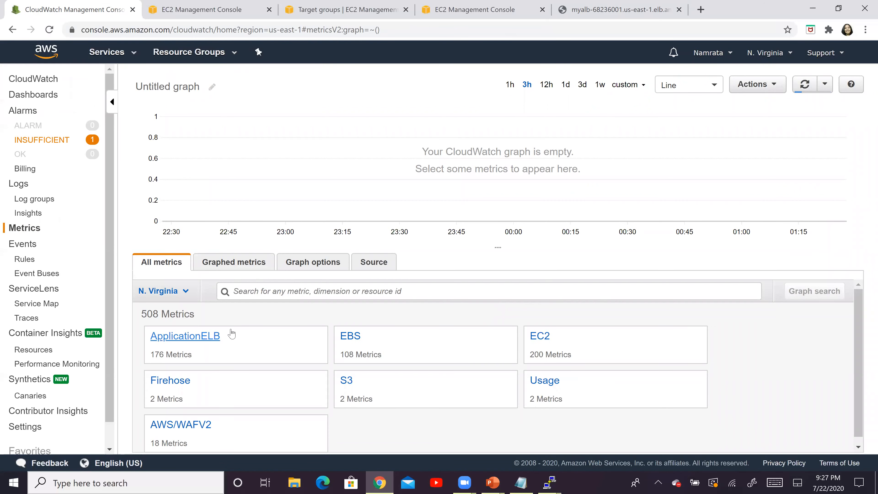
{"action": "scroll", "coordinate": [233, 398], "scroll_direction": "down", "scroll_amount": 1}
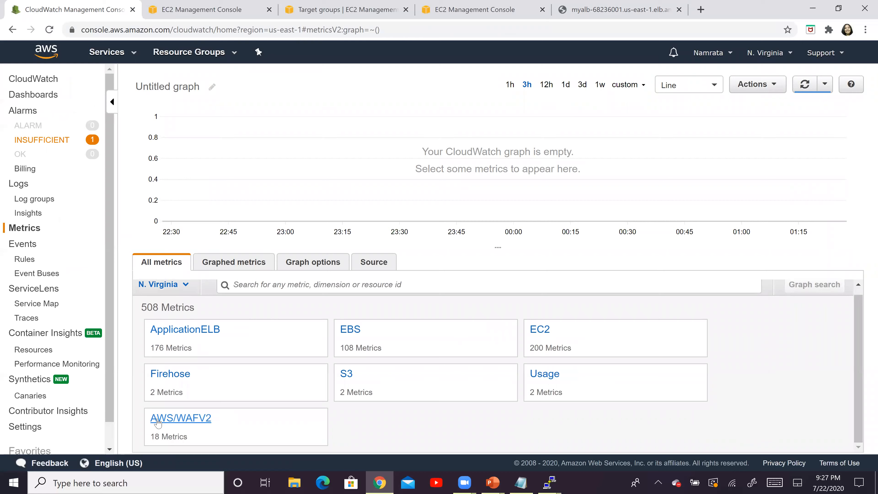
{"action": "left_click", "coordinate": [185, 419]}
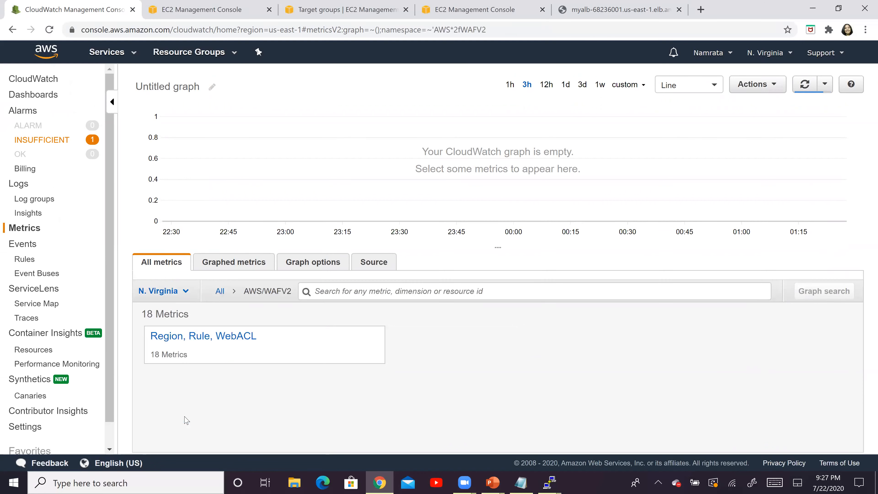
{"action": "left_click", "coordinate": [242, 338]}
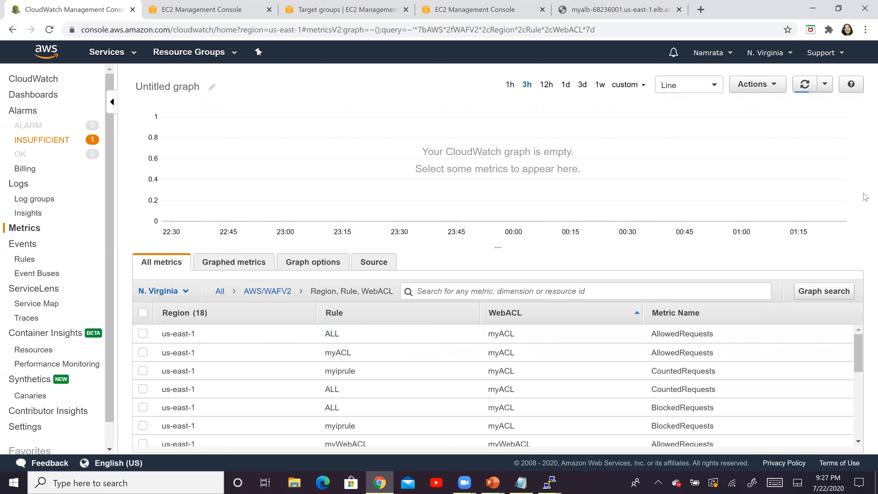
{"action": "left_click_drag", "start_coordinate": [860, 344], "coordinate": [865, 424]}
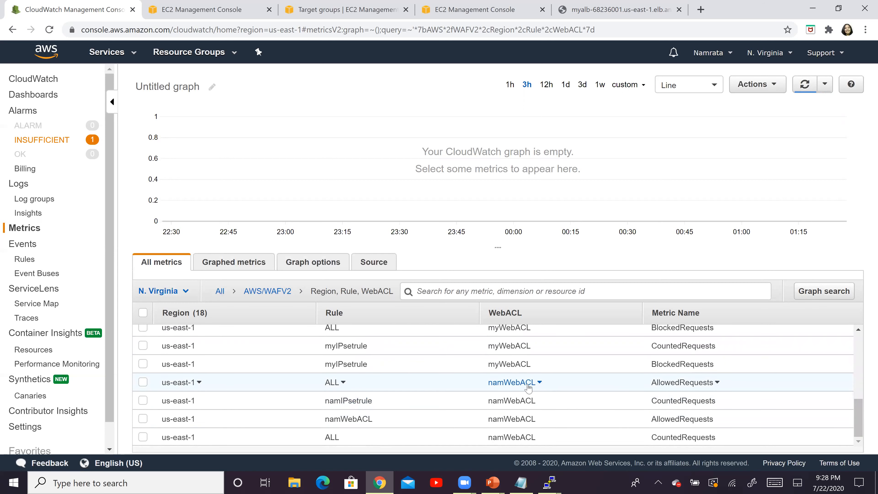
Graph the four namWebACL metrics: AllowedRequests for ALL and namWebACL, and CountedRequests for namIPsetrule and ALL
{"action": "left_click", "coordinate": [142, 383]}
{"action": "left_click", "coordinate": [143, 401]}
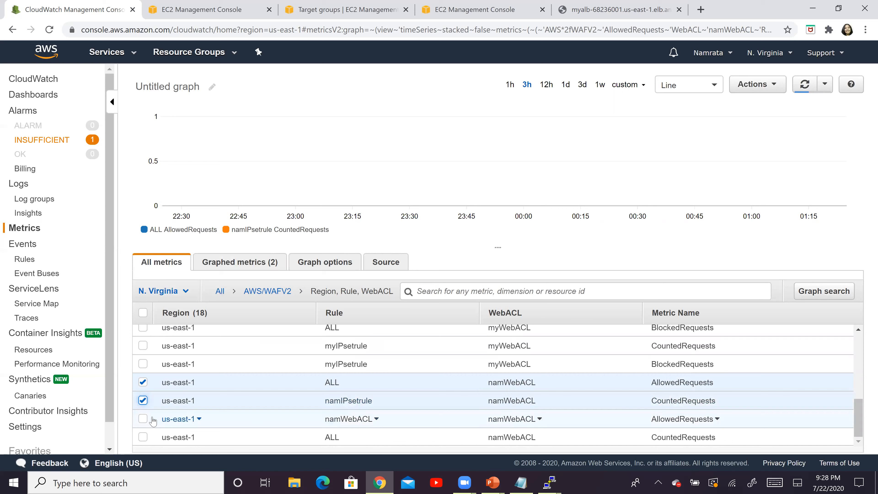
{"action": "left_click", "coordinate": [142, 419]}
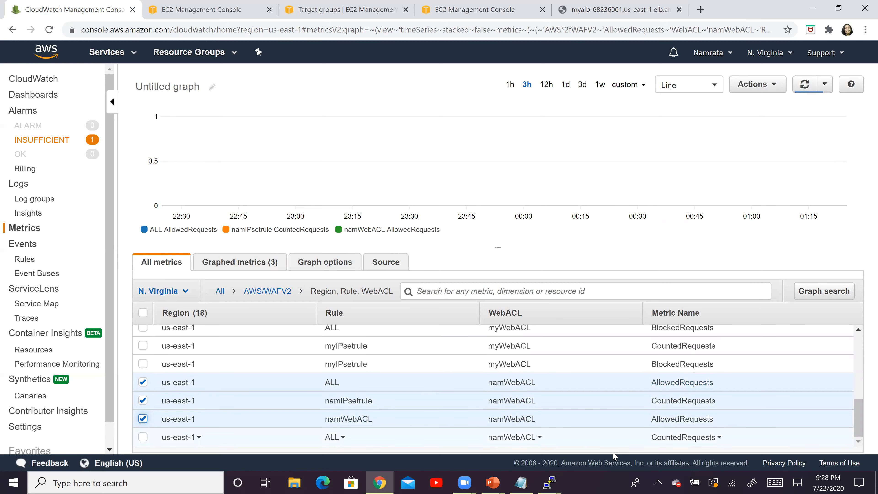
{"action": "left_click", "coordinate": [144, 437]}
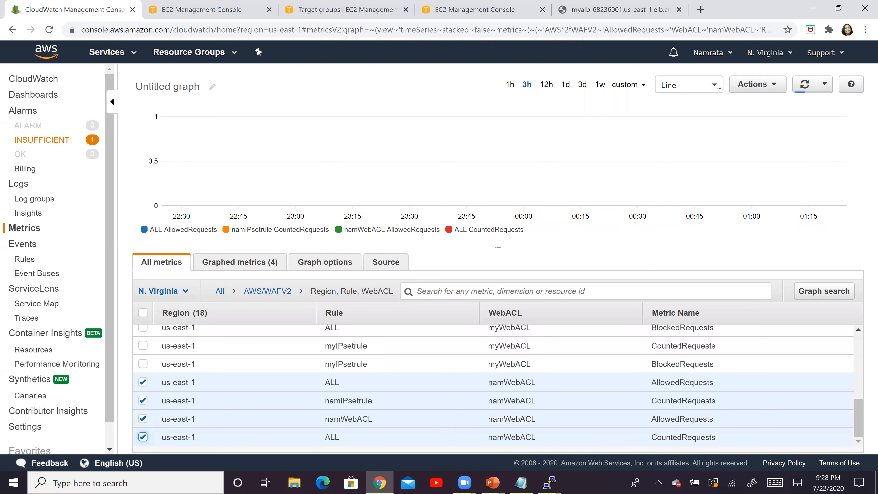
Display the metrics graph as a stacked area over the last 15 minutes and refresh it
{"action": "left_click", "coordinate": [679, 118]}
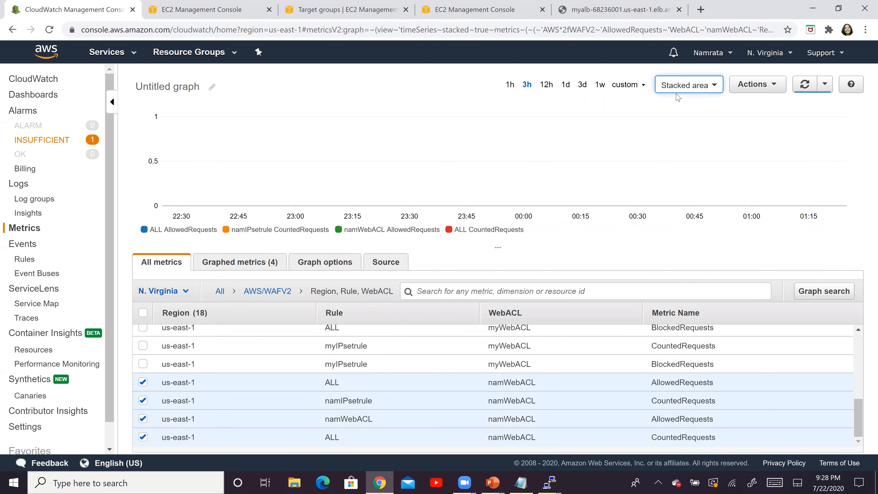
{"action": "left_click", "coordinate": [755, 85]}
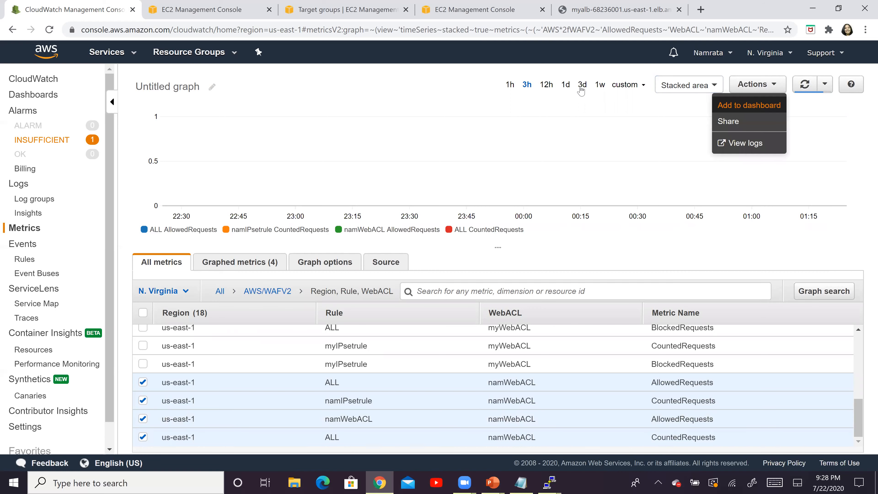
{"action": "left_click", "coordinate": [626, 84]}
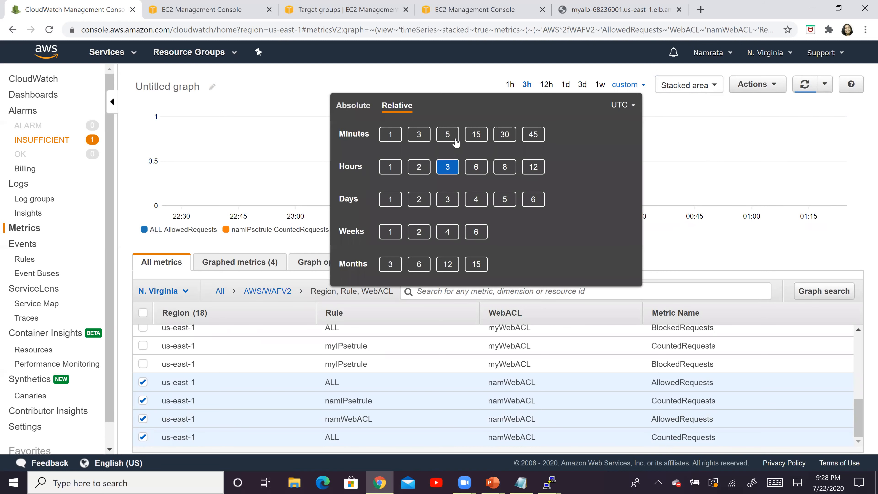
{"action": "left_click", "coordinate": [476, 135]}
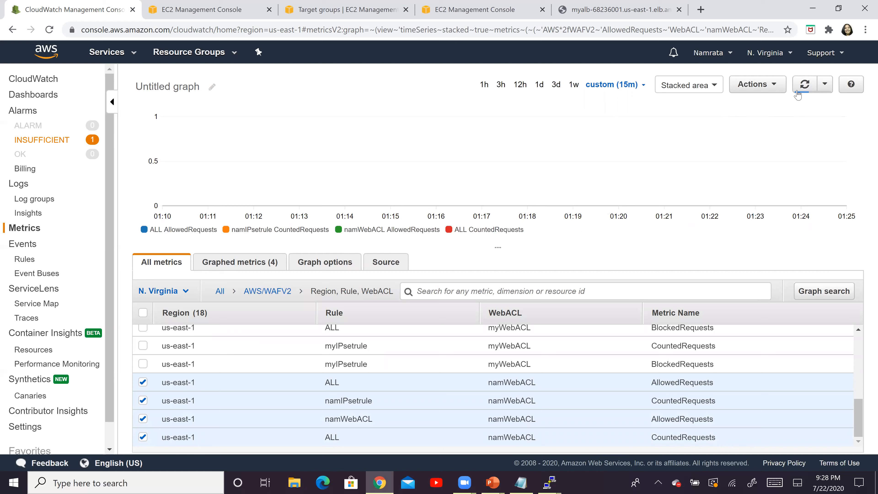
{"action": "left_click", "coordinate": [805, 89]}
{"action": "left_click", "coordinate": [805, 89]}
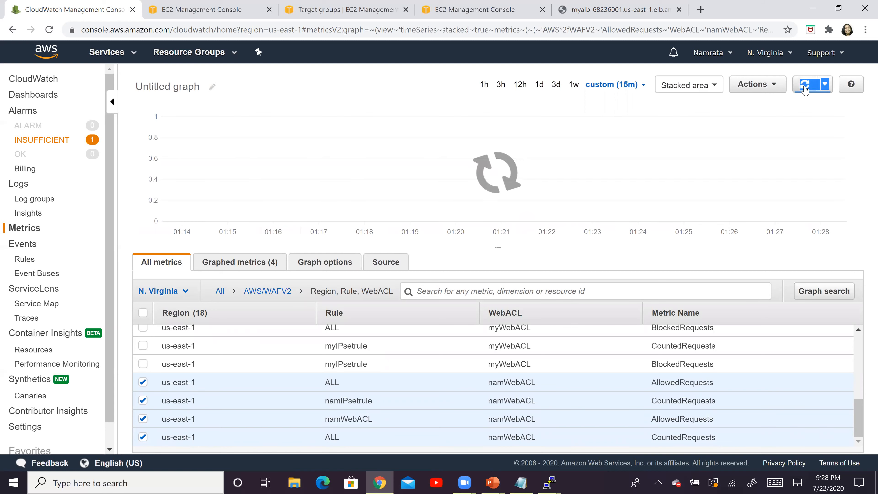
{"action": "left_click", "coordinate": [805, 89]}
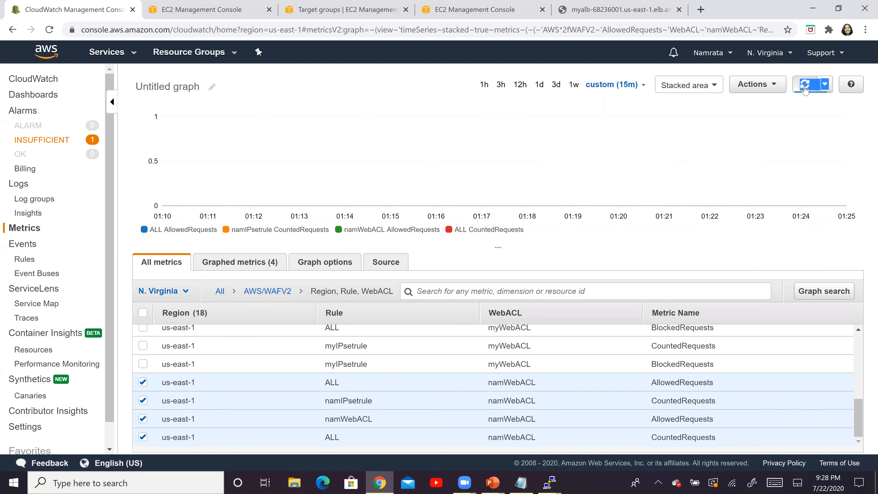
{"action": "left_click", "coordinate": [805, 88]}
{"action": "left_click", "coordinate": [805, 88]}
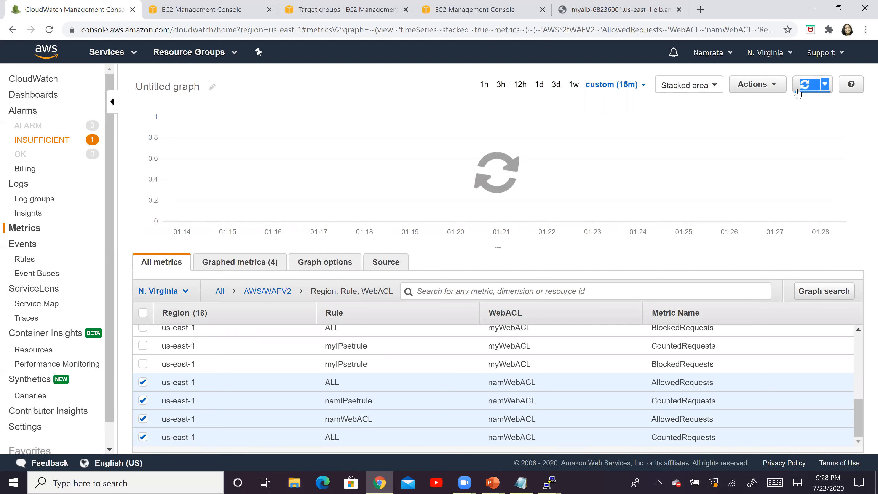
Set the graphed period to 5 seconds for both AllowedRequests metrics and 10 seconds for both CountedRequests metrics, and refresh the graph
{"action": "left_click", "coordinate": [225, 260]}
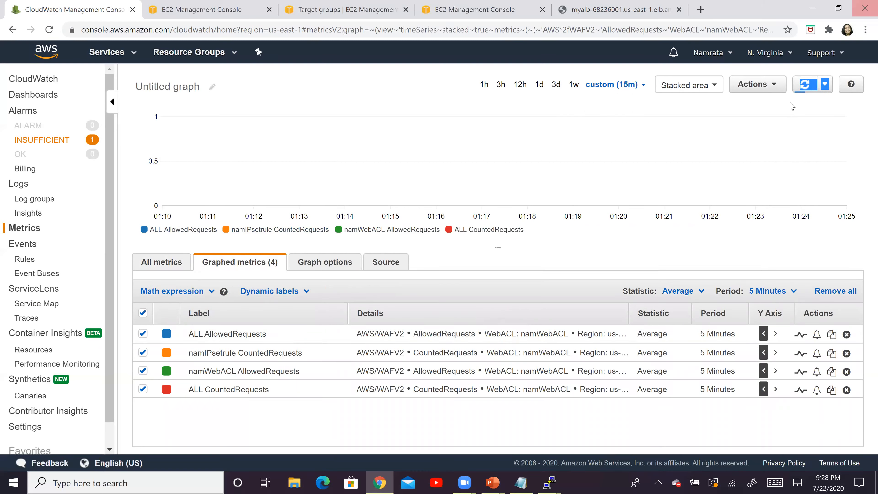
{"action": "left_click", "coordinate": [805, 86]}
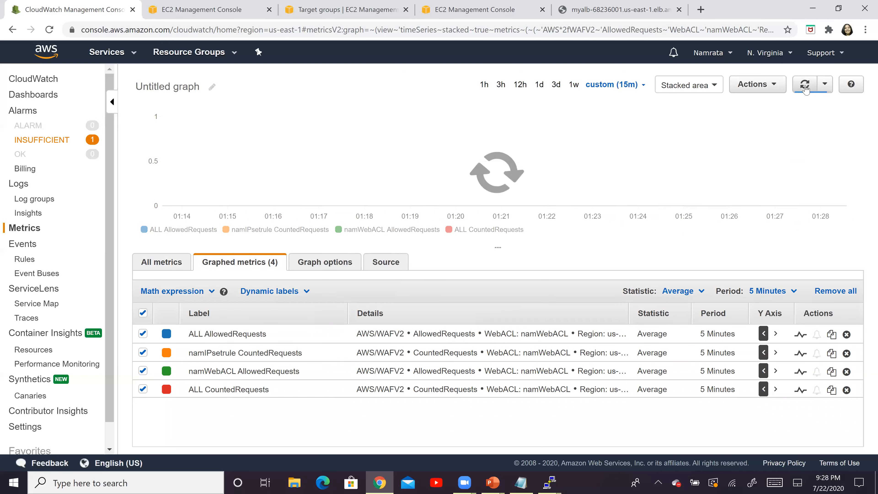
{"action": "left_click", "coordinate": [717, 334]}
{"action": "left_click", "coordinate": [723, 146]}
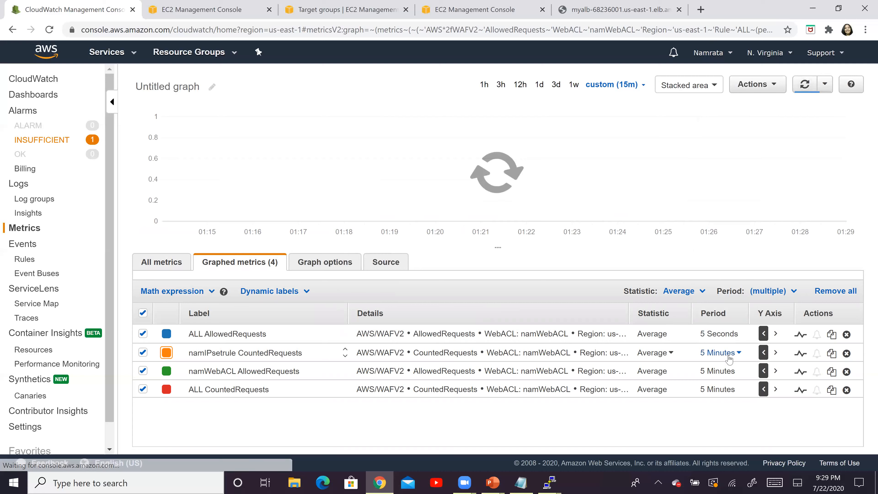
{"action": "left_click", "coordinate": [719, 353]}
{"action": "left_click", "coordinate": [723, 178]}
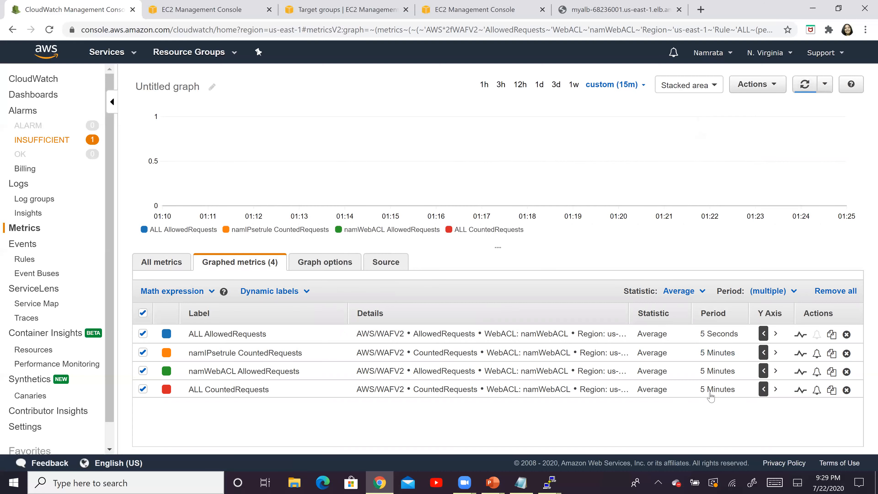
{"action": "left_click", "coordinate": [717, 371]}
{"action": "left_click", "coordinate": [725, 184]}
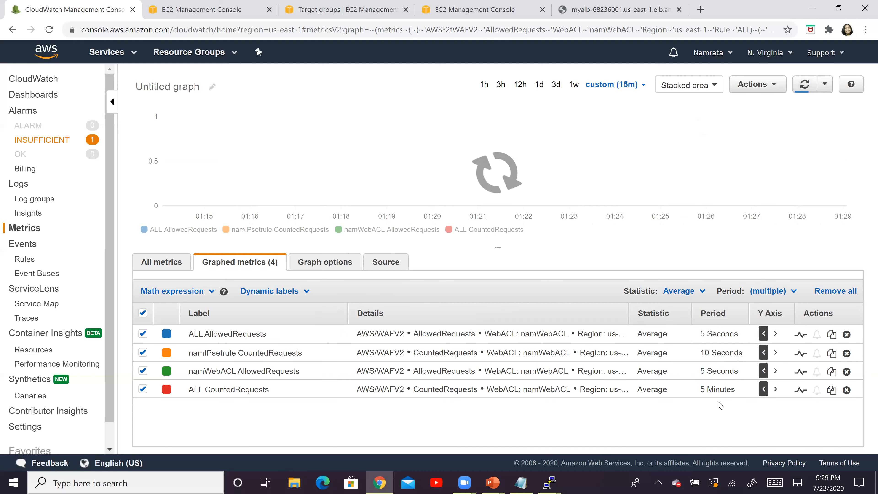
{"action": "left_click", "coordinate": [717, 389]}
{"action": "left_click", "coordinate": [710, 218]}
{"action": "left_click", "coordinate": [804, 85]}
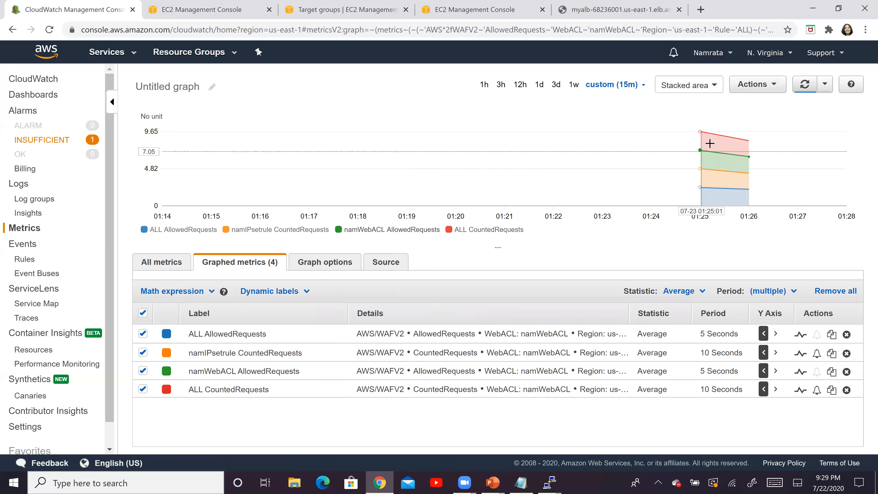
Inspect the graph's data points around 01:25, compare them as a Line graph, and return to the Stacked area view
{"action": "mouse_move", "coordinate": [717, 137]}
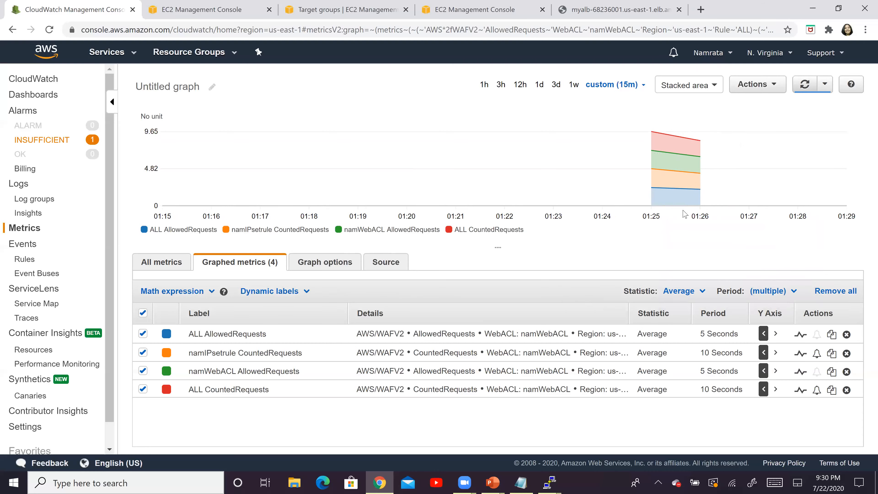
{"action": "left_click", "coordinate": [688, 85]}
{"action": "left_click", "coordinate": [688, 101]}
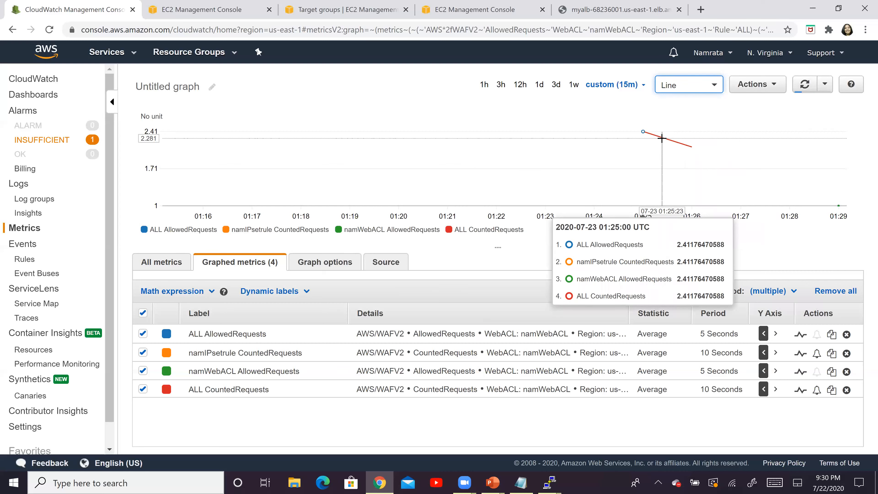
{"action": "left_click", "coordinate": [678, 90]}
{"action": "left_click", "coordinate": [677, 118]}
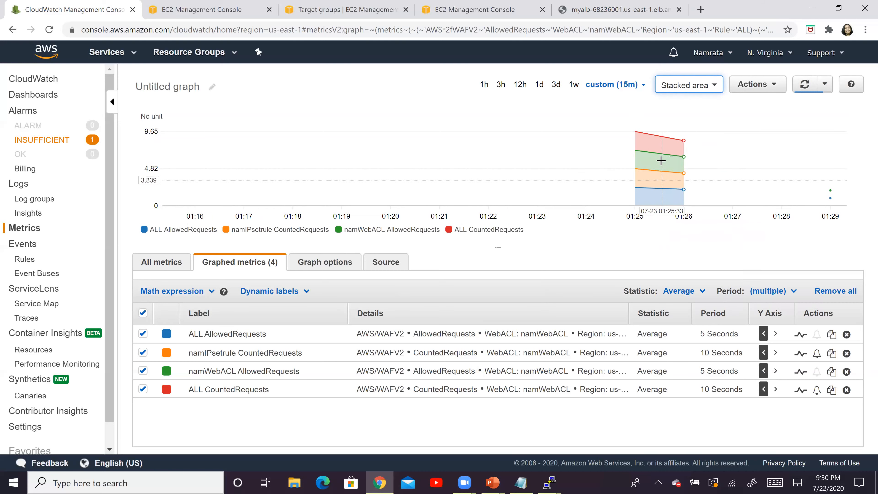
{"action": "mouse_move", "coordinate": [660, 160]}
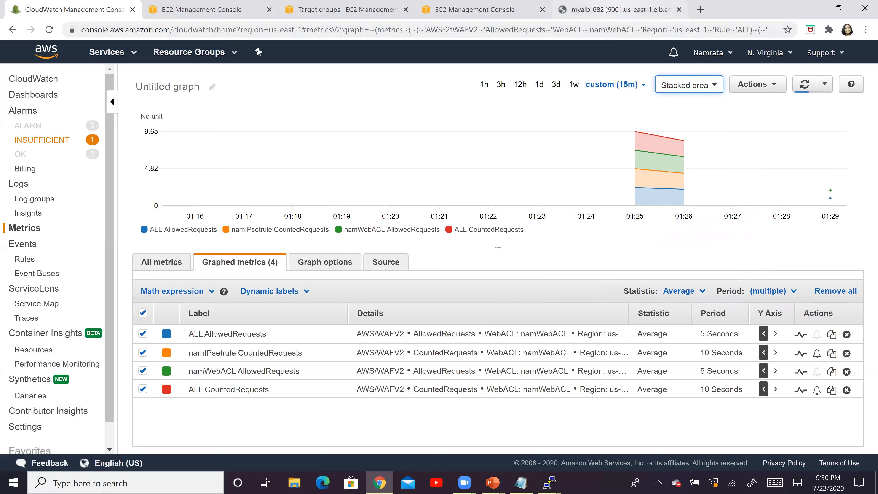
Reload the myALB load balancer's index.html page repeatedly to generate more test requests
{"action": "left_click", "coordinate": [615, 9]}
{"action": "left_click", "coordinate": [49, 30]}
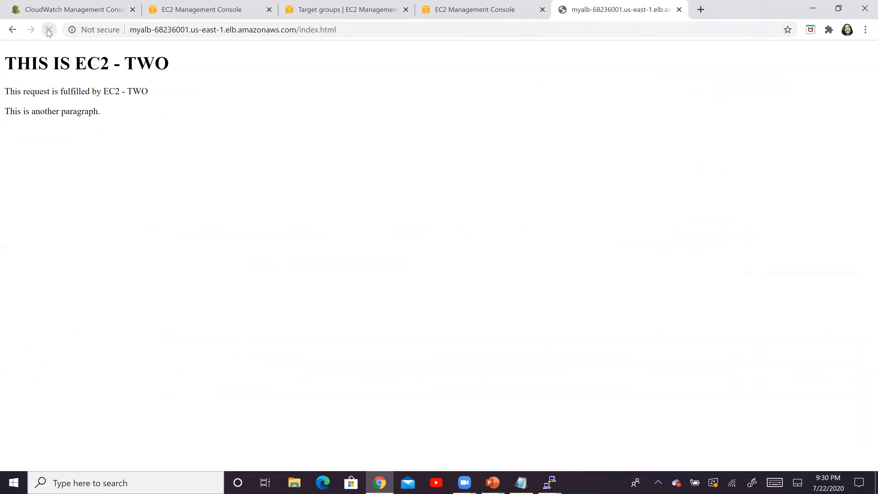
{"action": "left_click", "coordinate": [50, 30]}
{"action": "left_click", "coordinate": [49, 30]}
{"action": "left_click", "coordinate": [49, 30]}
{"action": "left_click", "coordinate": [49, 30]}
{"action": "left_click", "coordinate": [49, 30]}
{"action": "left_click", "coordinate": [49, 30]}
{"action": "left_click", "coordinate": [50, 30]}
Refresh the CloudWatch metrics graph several times and inspect its data points at 01:29
{"action": "left_click", "coordinate": [65, 10]}
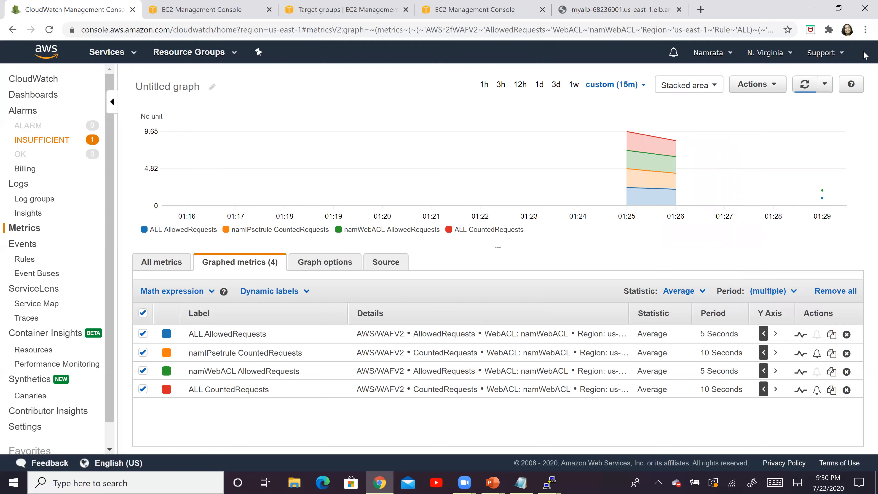
{"action": "left_click", "coordinate": [804, 85]}
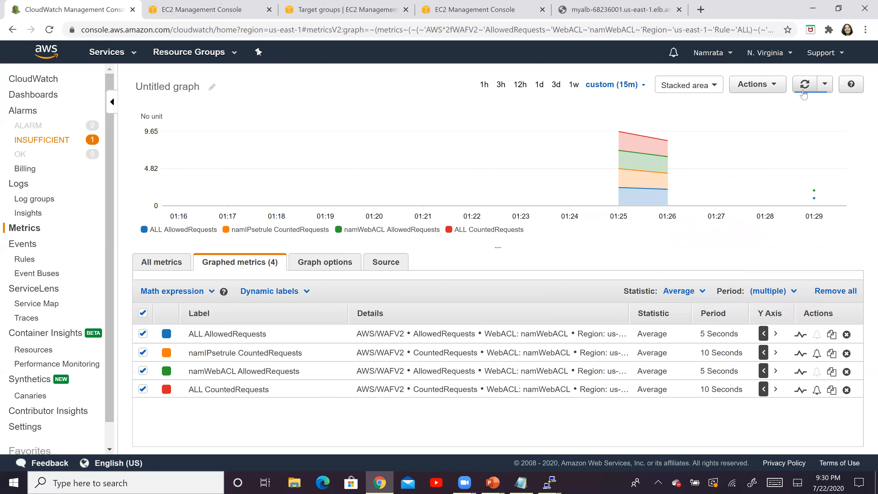
{"action": "mouse_move", "coordinate": [814, 190]}
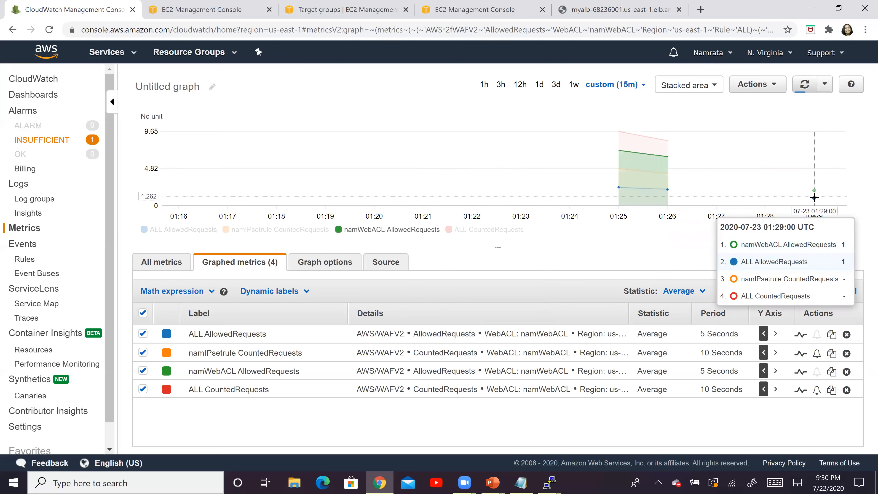
{"action": "left_click", "coordinate": [804, 87]}
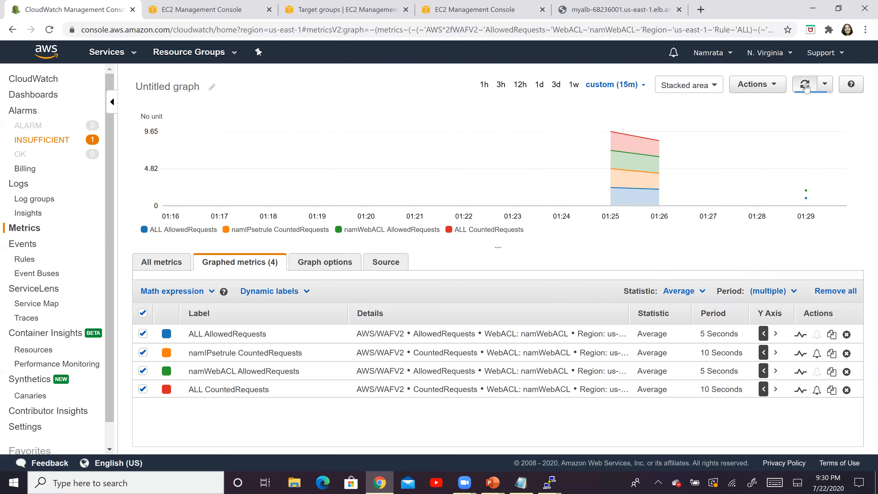
{"action": "left_click", "coordinate": [805, 88]}
{"action": "left_click", "coordinate": [805, 87]}
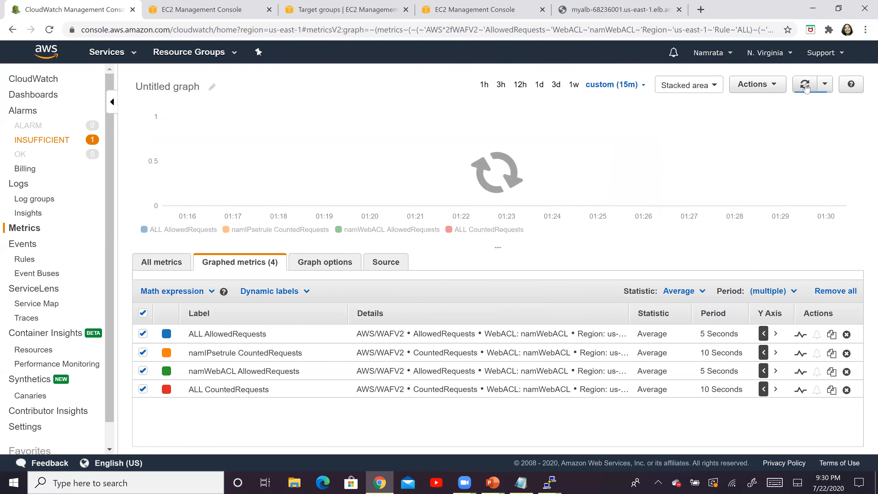
{"action": "left_click", "coordinate": [805, 87]}
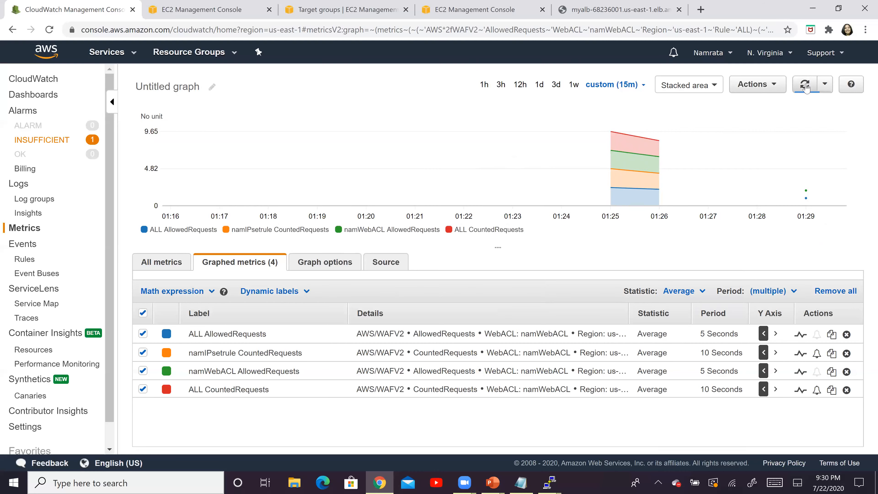
Open the namWebACL web ACL in AWS WAF and inspect the latest data point of its requests chart
{"action": "left_click", "coordinate": [208, 12]}
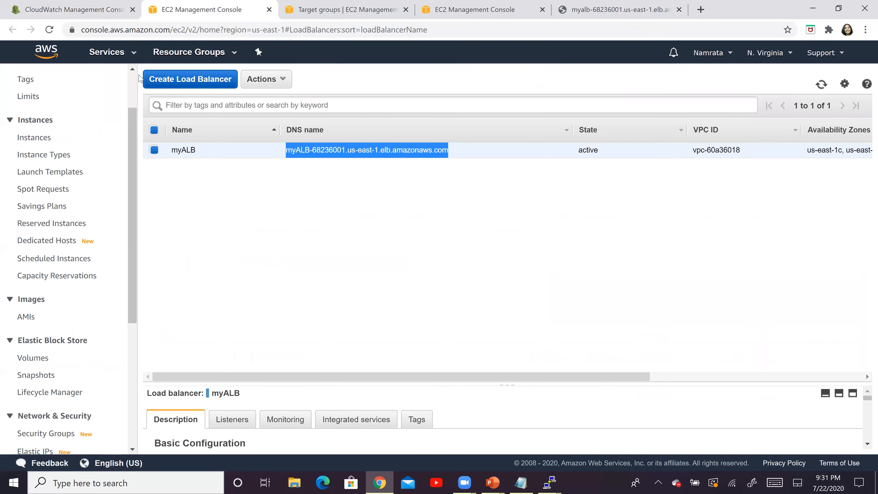
{"action": "scroll", "coordinate": [132, 88], "scroll_direction": "up", "scroll_amount": 3}
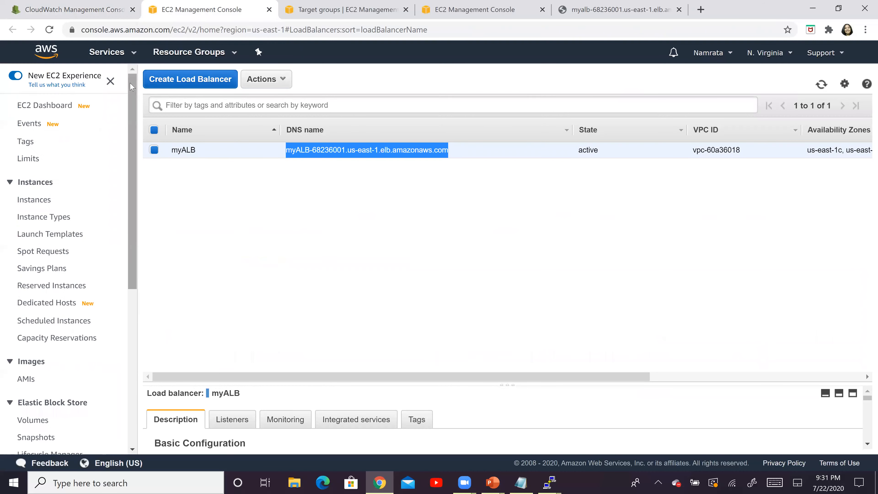
{"action": "left_click", "coordinate": [138, 53]}
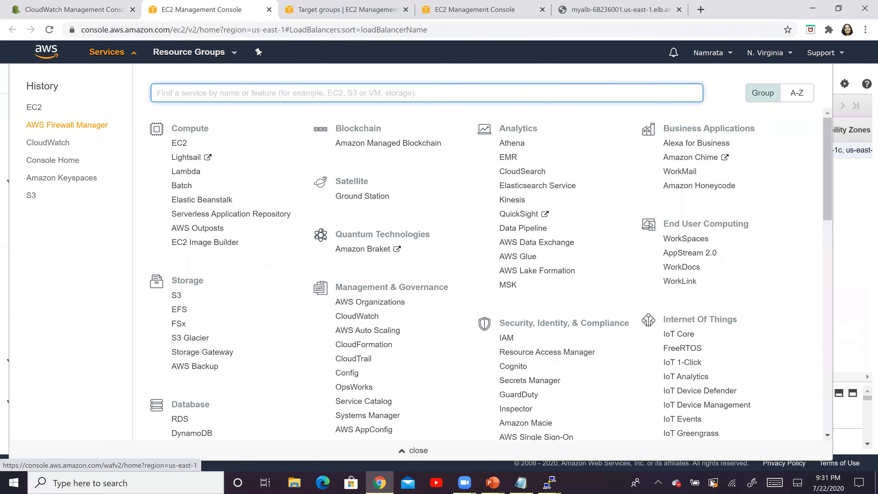
{"action": "left_click", "coordinate": [67, 124]}
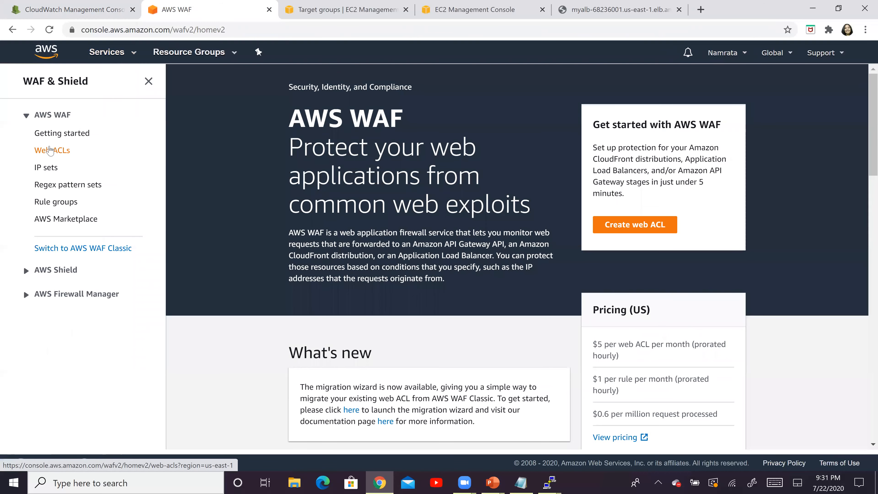
{"action": "left_click", "coordinate": [50, 149]}
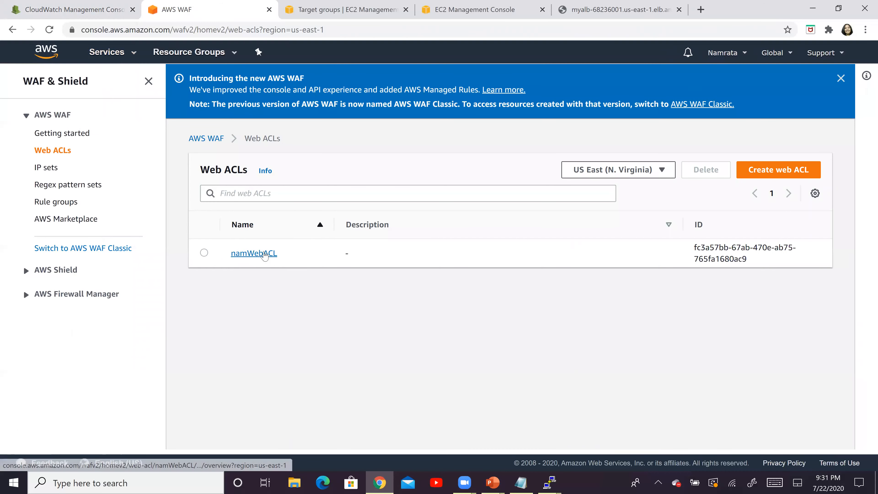
{"action": "left_click", "coordinate": [264, 254]}
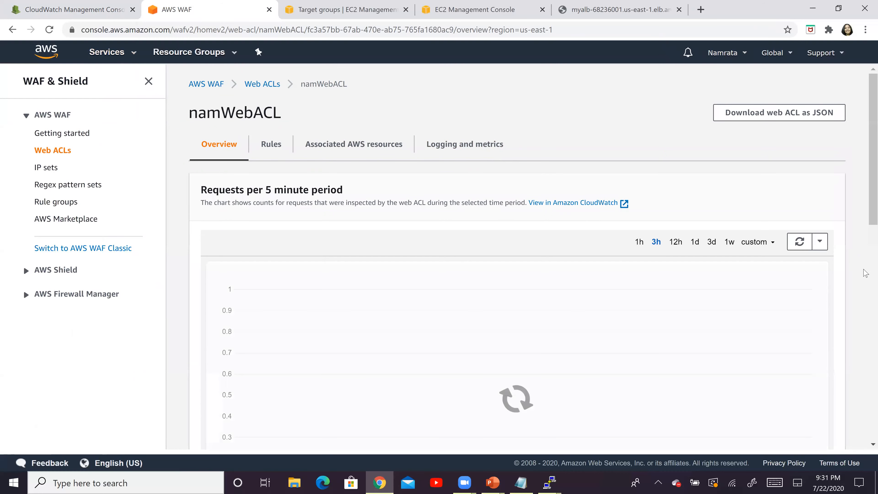
{"action": "scroll", "coordinate": [865, 253], "scroll_direction": "down", "scroll_amount": 3}
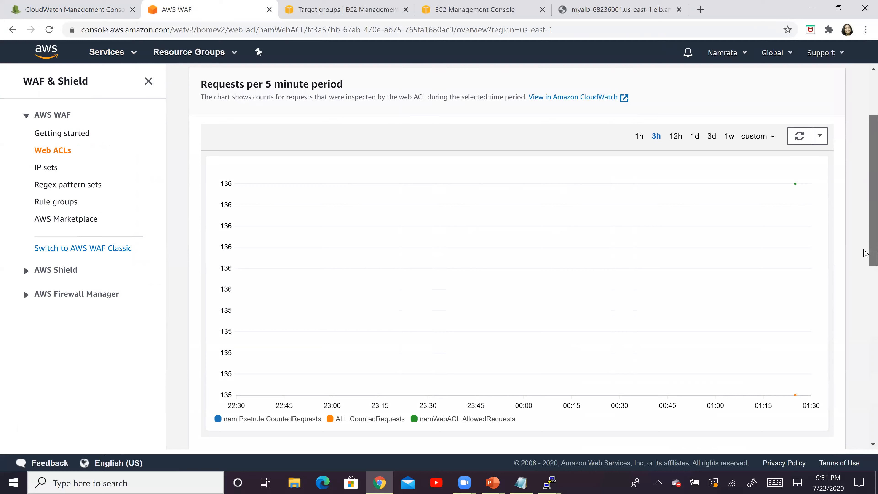
{"action": "mouse_move", "coordinate": [795, 184]}
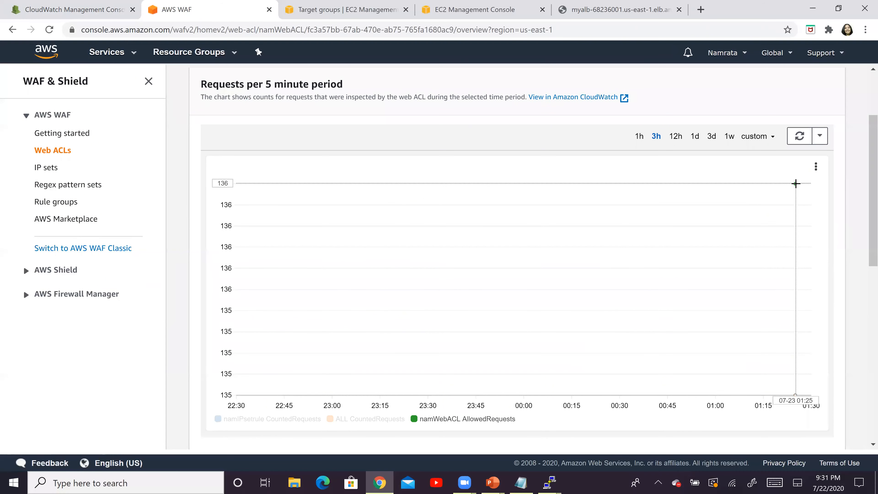
Set the namWebACL requests chart to the last 15 minutes, inspect the 01:25 data point, and return to the CloudWatch graph
{"action": "left_click", "coordinate": [800, 136]}
{"action": "left_click", "coordinate": [748, 136]}
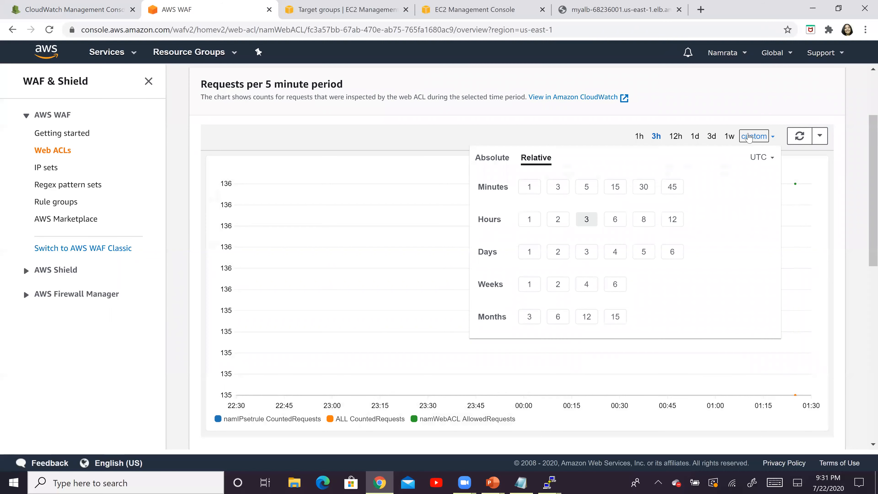
{"action": "left_click", "coordinate": [614, 187]}
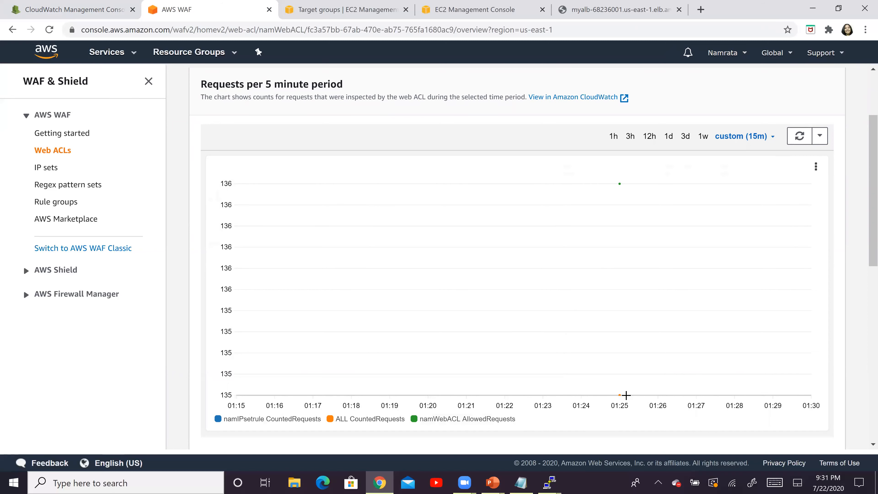
{"action": "mouse_move", "coordinate": [619, 394]}
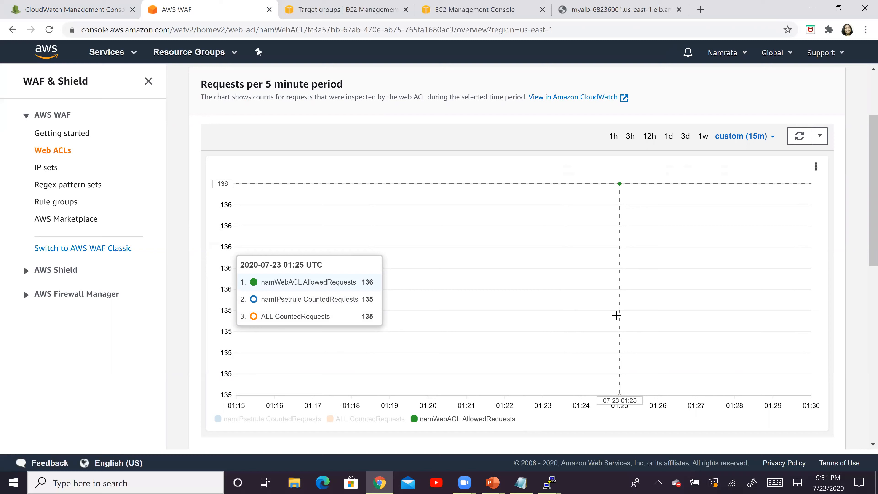
{"action": "left_click", "coordinate": [816, 167]}
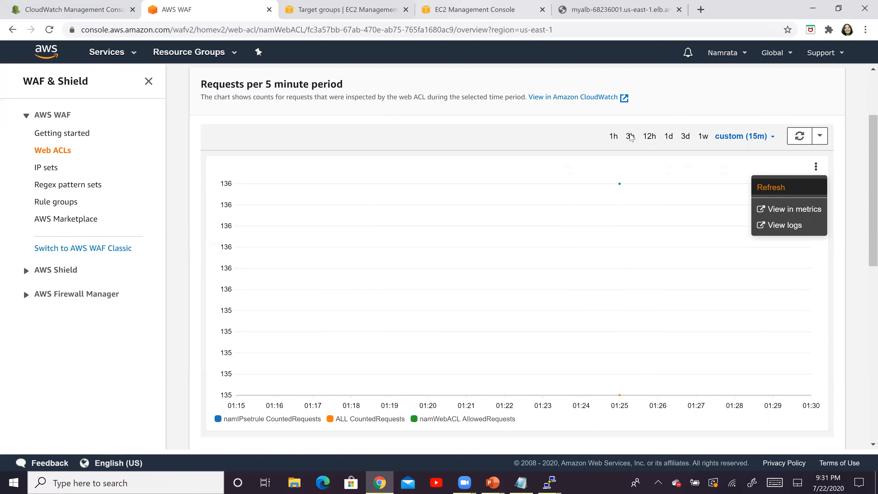
{"action": "left_click", "coordinate": [630, 136]}
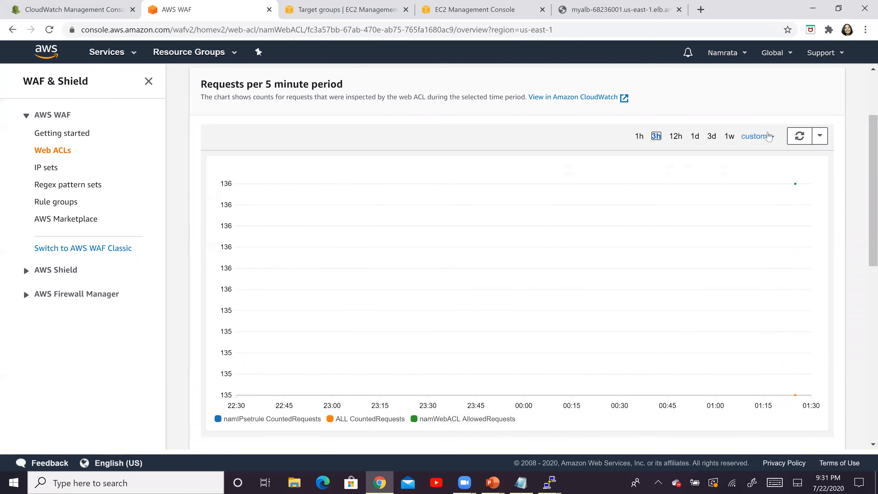
{"action": "left_click", "coordinate": [765, 136]}
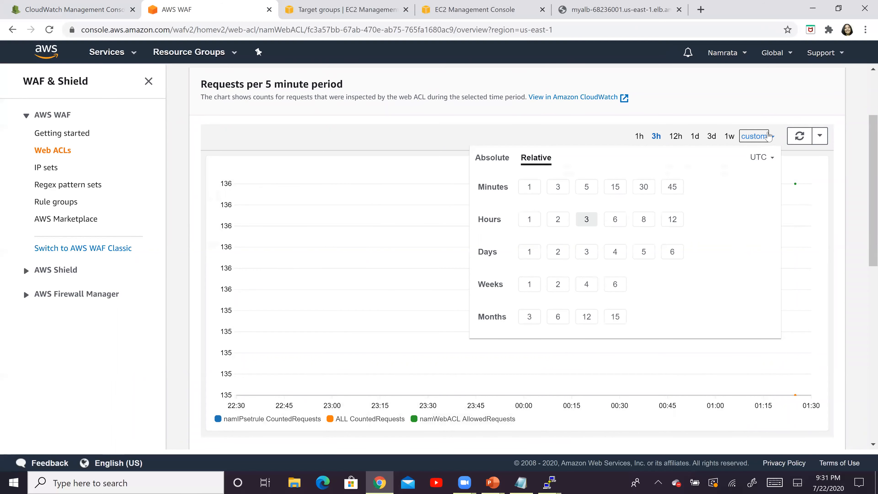
{"action": "left_click", "coordinate": [615, 187]}
{"action": "left_click", "coordinate": [799, 136]}
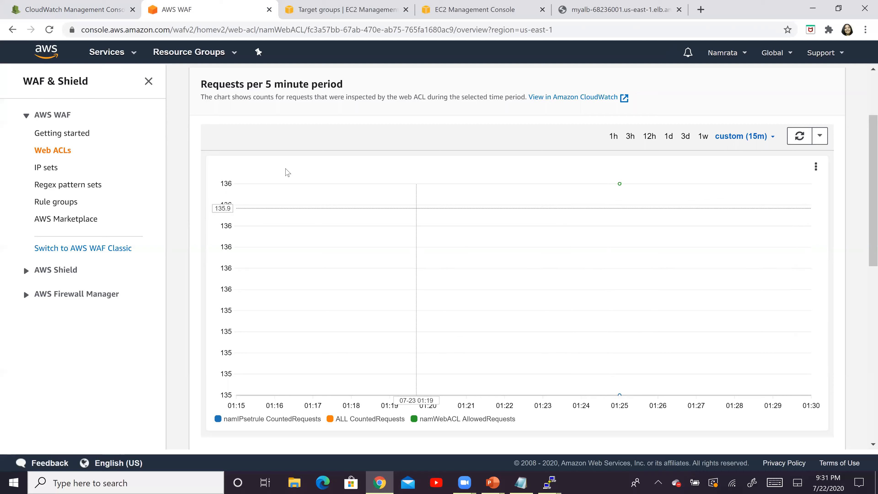
{"action": "left_click", "coordinate": [48, 10]}
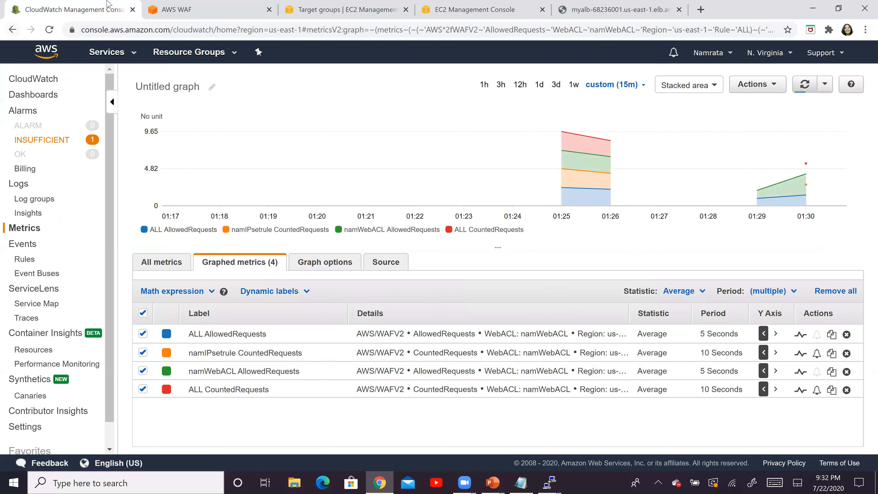
{"action": "left_click", "coordinate": [492, 483]}
{"action": "left_click", "coordinate": [527, 442]}
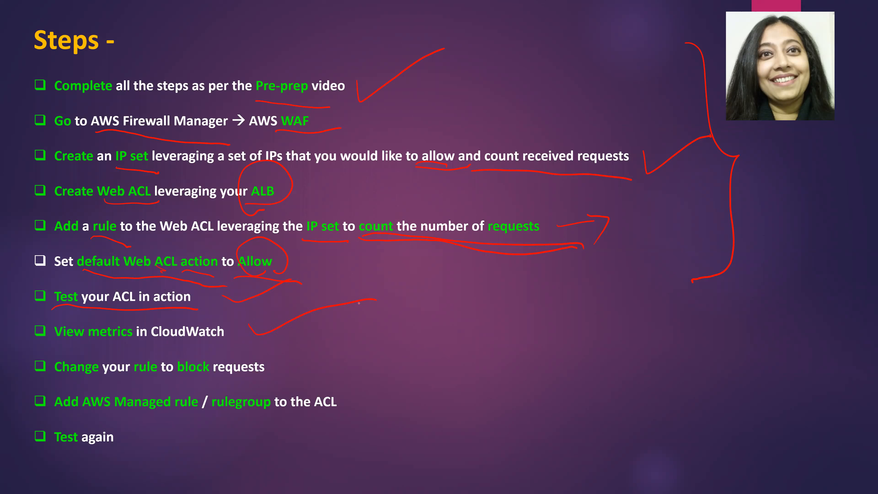
{"action": "key", "text": "Left"}
{"action": "key", "text": "Left"}
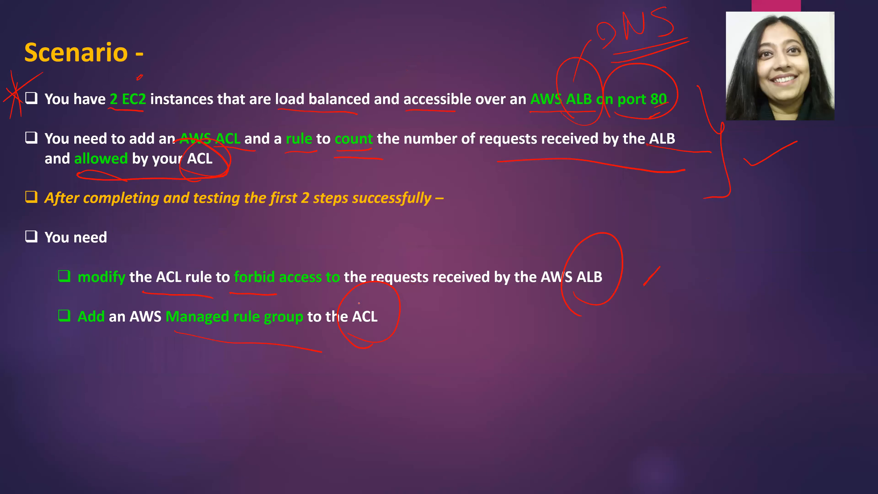
{"action": "left_click_drag", "start_coordinate": [12, 239], "coordinate": [18, 347]}
{"action": "left_click_drag", "start_coordinate": [13, 239], "coordinate": [26, 351]}
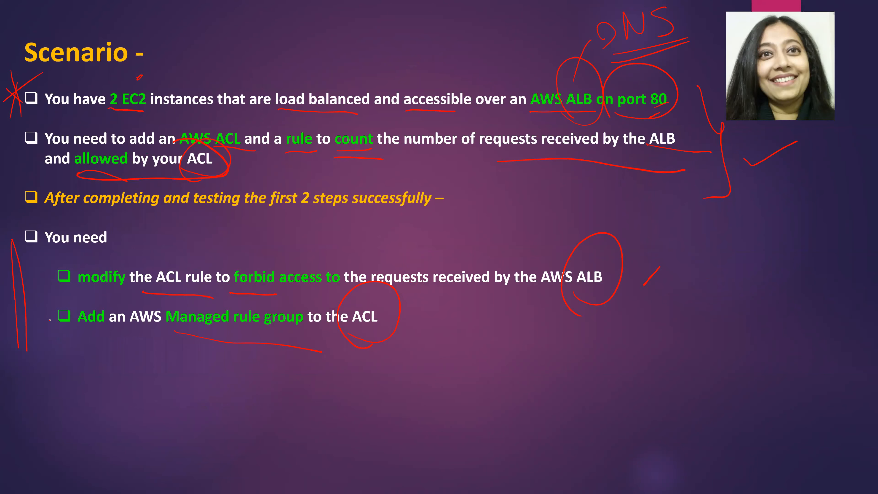
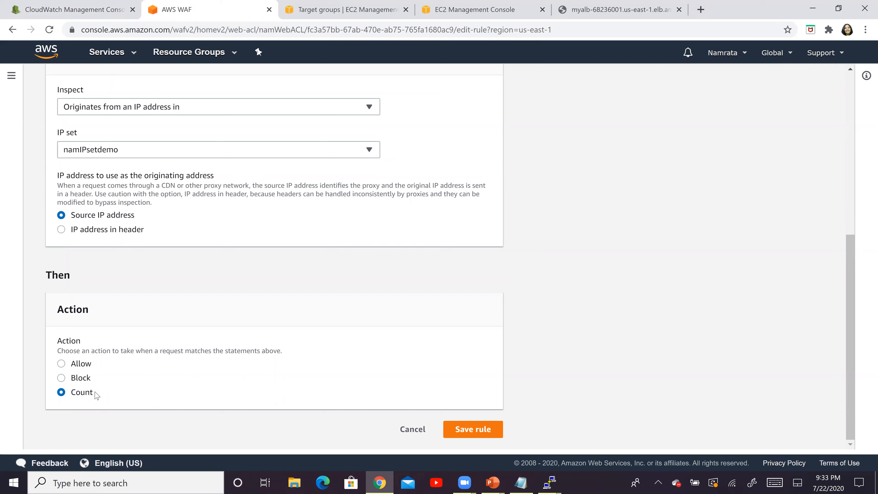
Change the action of namIPsetrule from Count to Block and save the rule and its priority
{"action": "left_click", "coordinate": [88, 383]}
{"action": "left_click", "coordinate": [484, 429]}
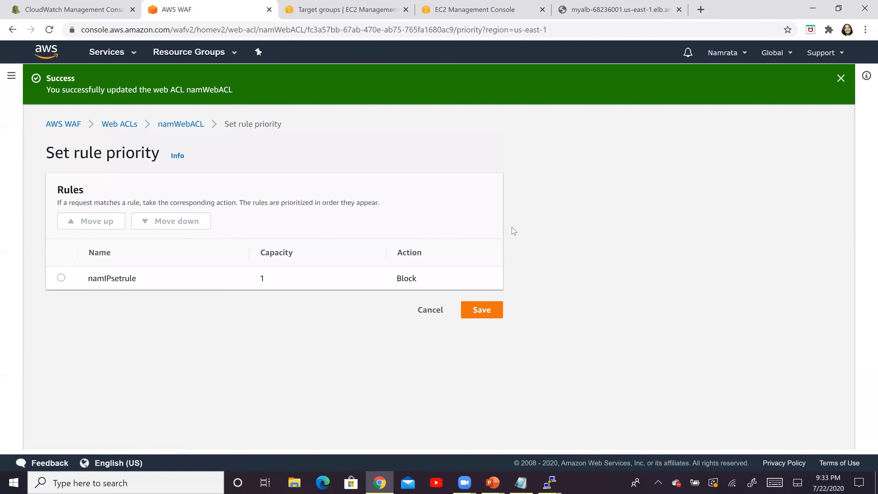
{"action": "left_click", "coordinate": [484, 311]}
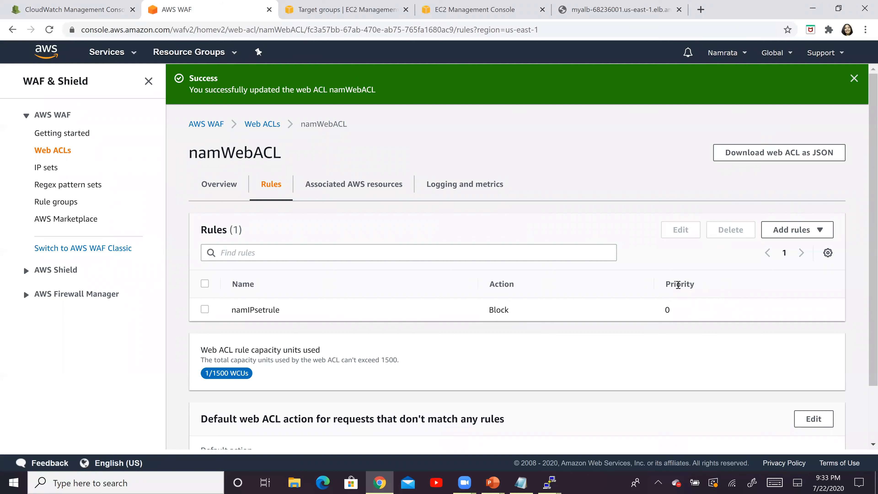
Reopen namIPsetrule in the rule editor to review its settings, and save the rule and its priority again
{"action": "left_click", "coordinate": [205, 309]}
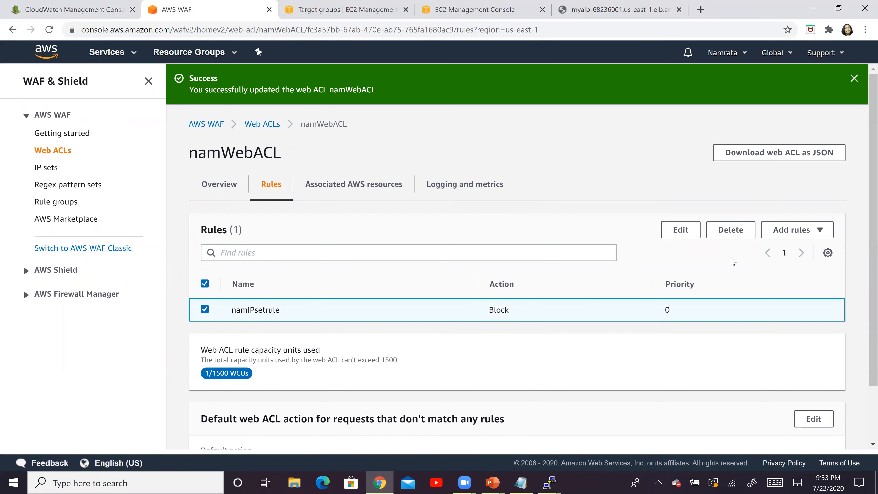
{"action": "left_click", "coordinate": [680, 229]}
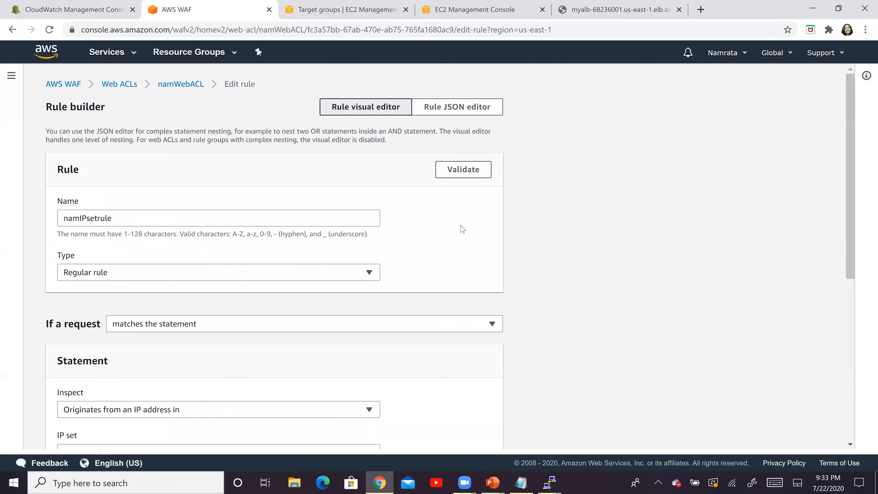
{"action": "scroll", "coordinate": [600, 283], "scroll_direction": "down", "scroll_amount": 8}
{"action": "left_click", "coordinate": [489, 430]}
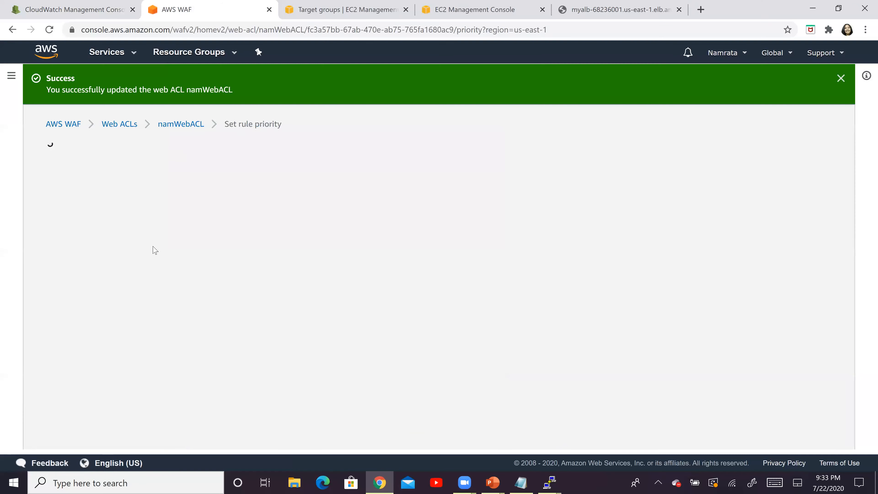
{"action": "left_click", "coordinate": [61, 278]}
{"action": "left_click", "coordinate": [484, 309]}
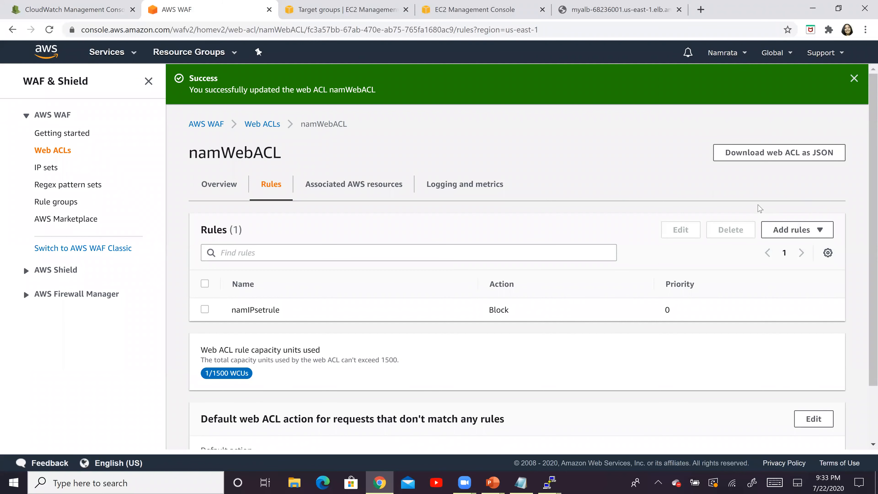
Start adding managed rule groups to namWebACL, expand the AWS managed rule groups, and review the Amazon IP reputation list description
{"action": "scroll", "coordinate": [759, 208], "scroll_direction": "down", "scroll_amount": 2}
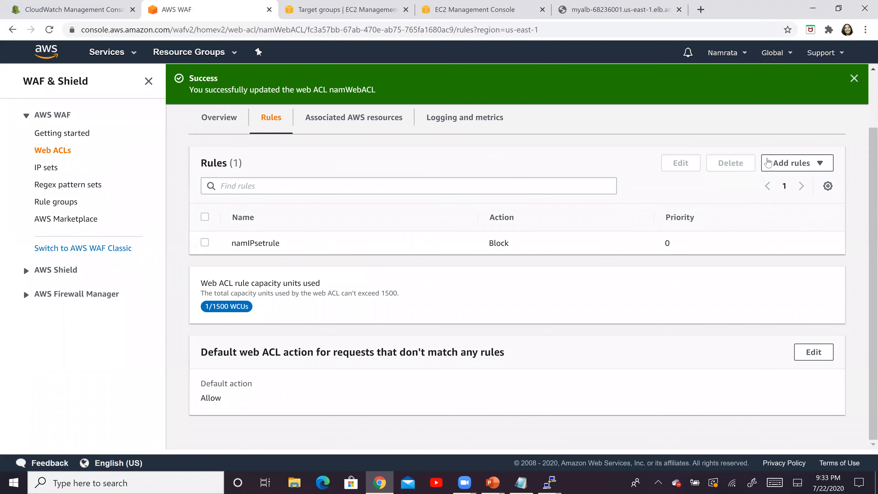
{"action": "left_click", "coordinate": [767, 162]}
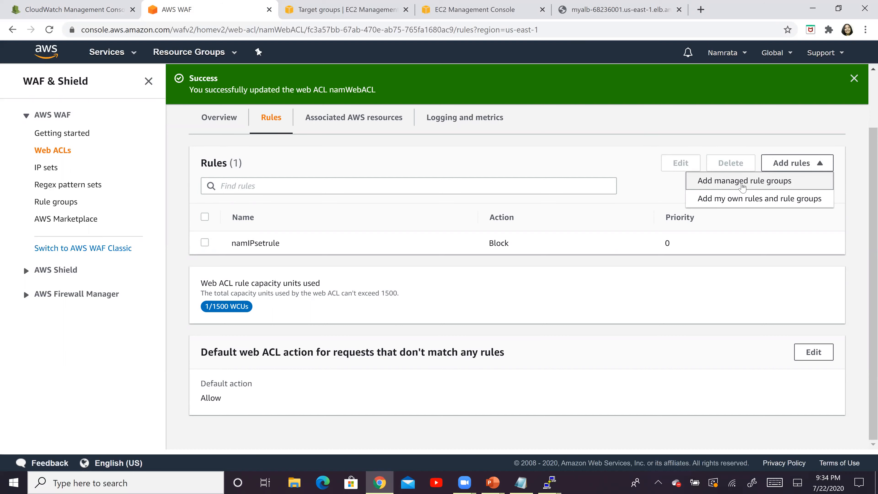
{"action": "left_click", "coordinate": [743, 186]}
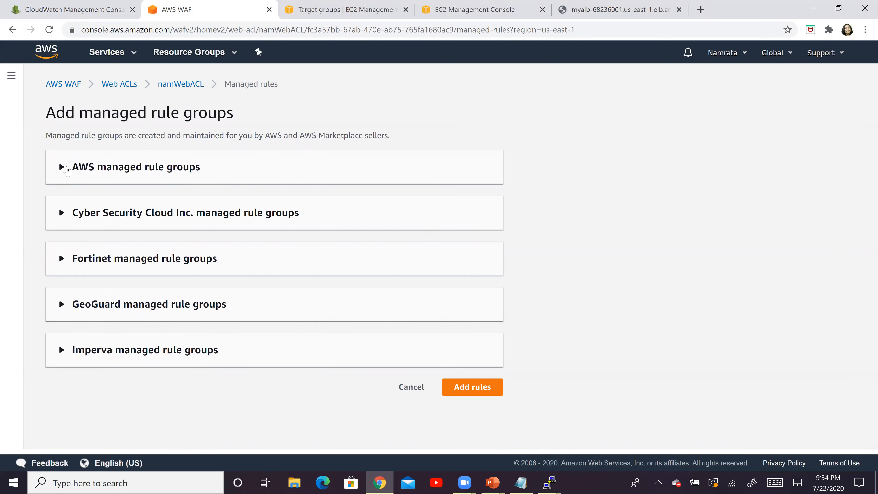
{"action": "left_click", "coordinate": [67, 169]}
{"action": "double_click", "coordinate": [70, 280]}
{"action": "left_click_drag", "start_coordinate": [109, 283], "coordinate": [173, 287]}
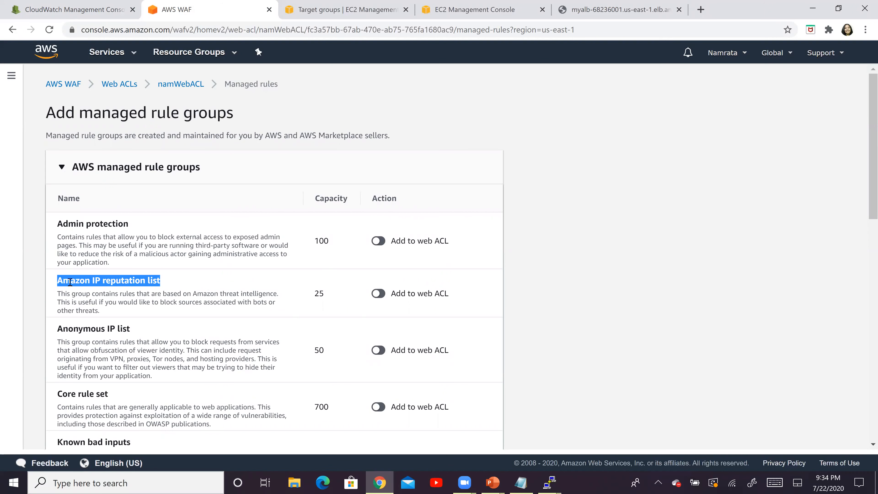
{"action": "left_click", "coordinate": [74, 306]}
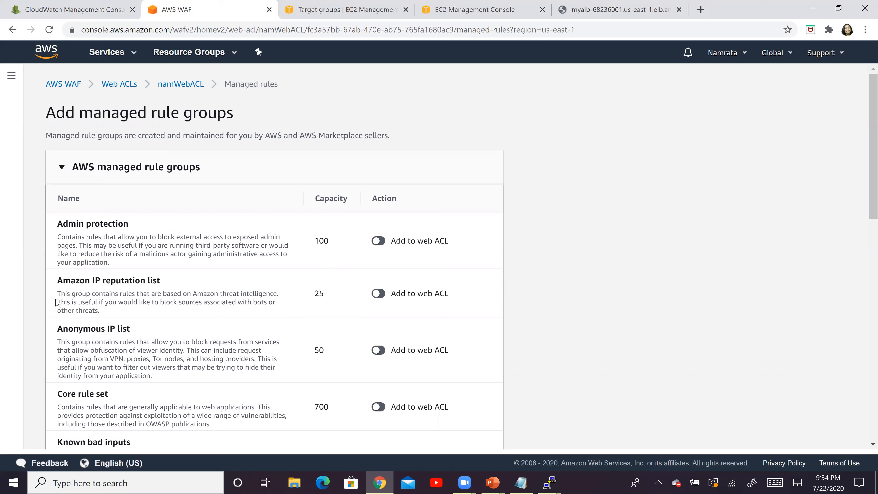
{"action": "triple_click", "coordinate": [81, 303]}
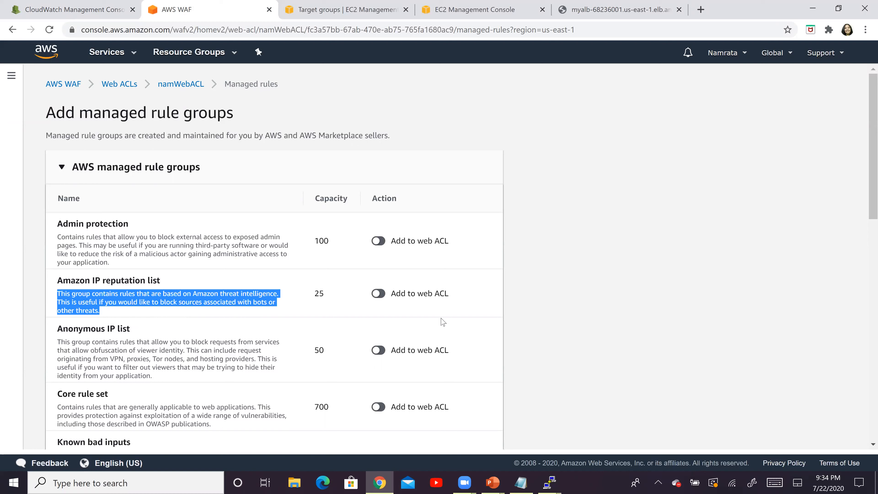
{"action": "left_click", "coordinate": [537, 305]}
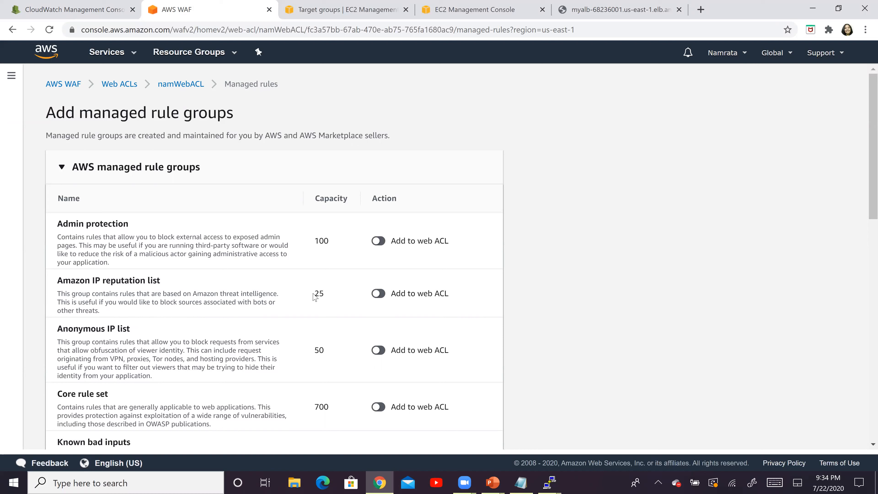
Add the Amazon IP reputation list to the web ACL with its rules action set to count, and save the priority with namIPsetrule first
{"action": "left_click_drag", "start_coordinate": [314, 294], "coordinate": [328, 296]}
{"action": "left_click", "coordinate": [380, 294]}
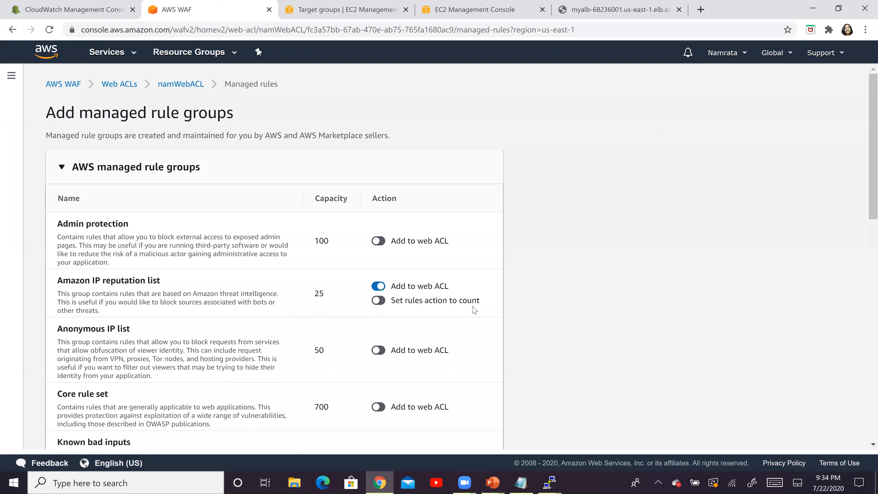
{"action": "left_click", "coordinate": [380, 300]}
{"action": "scroll", "coordinate": [632, 308], "scroll_direction": "down", "scroll_amount": 1}
{"action": "scroll", "coordinate": [632, 307], "scroll_direction": "down", "scroll_amount": 10}
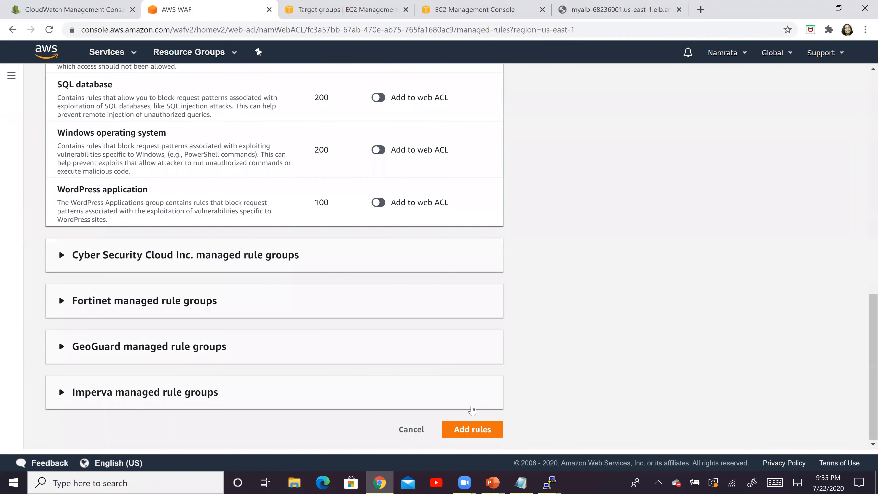
{"action": "left_click", "coordinate": [476, 429]}
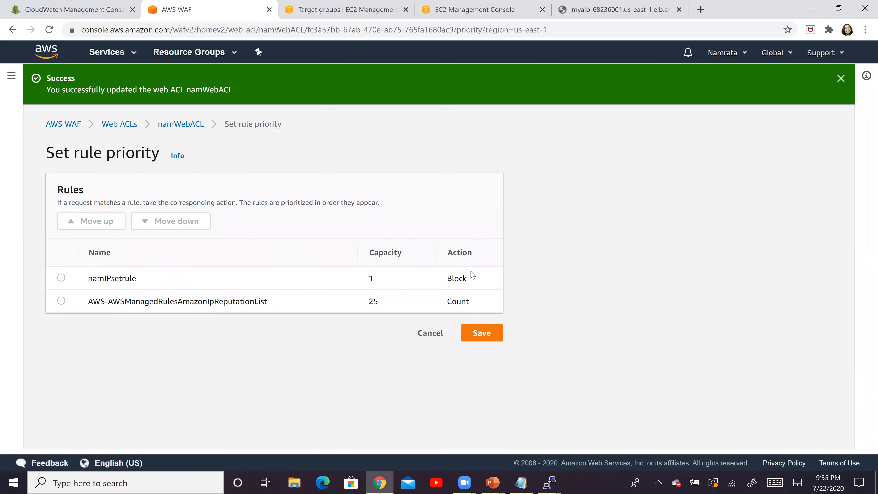
{"action": "left_click", "coordinate": [61, 281]}
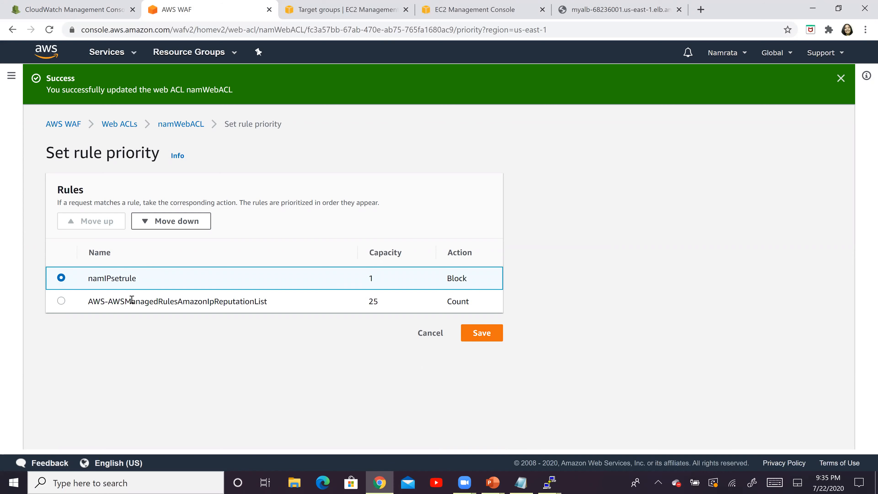
{"action": "left_click", "coordinate": [481, 332]}
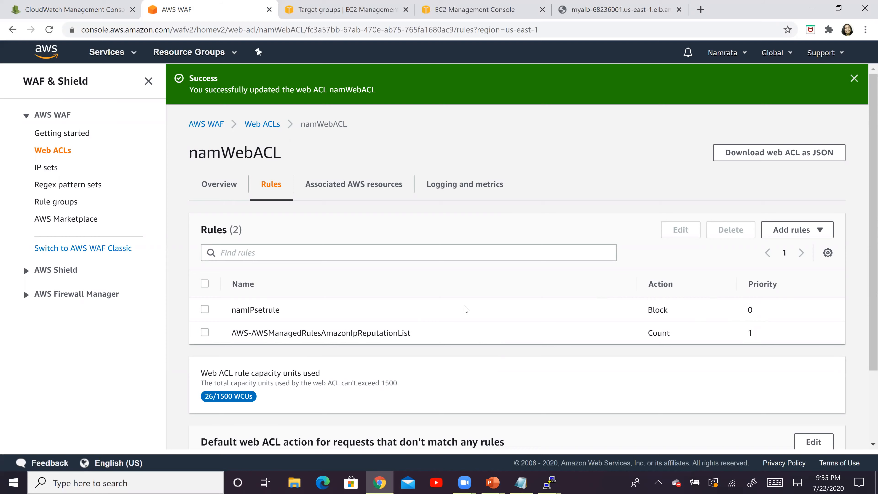
Review the namWebACL rules and their priorities, the capacity units used, the overview, and the default action for unmatched requests
{"action": "scroll", "coordinate": [466, 308], "scroll_direction": "down", "scroll_amount": 3}
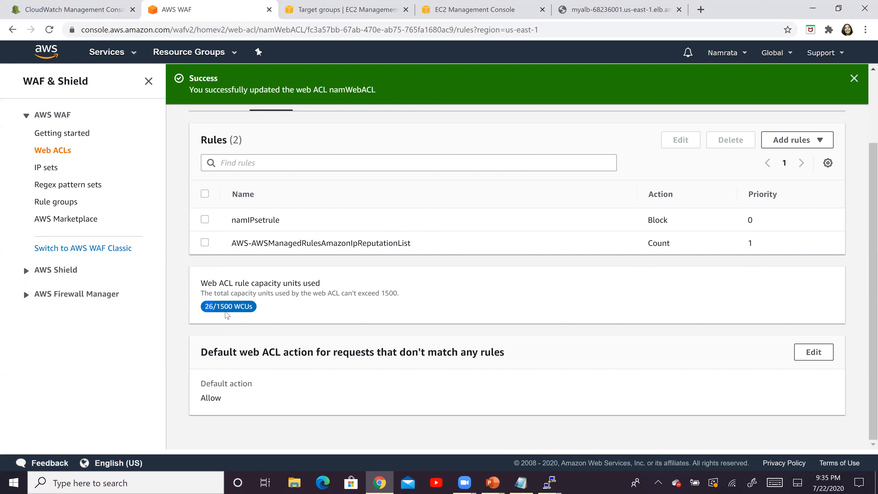
{"action": "scroll", "coordinate": [227, 314], "scroll_direction": "up", "scroll_amount": 3}
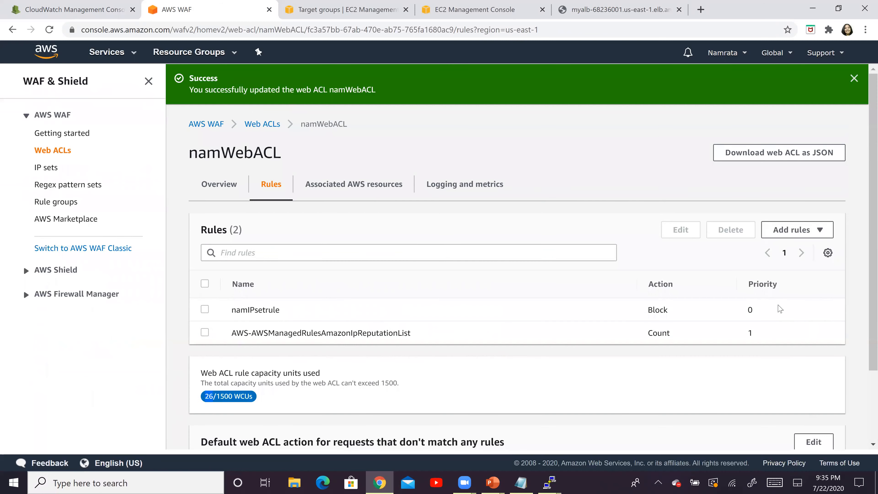
{"action": "scroll", "coordinate": [402, 273], "scroll_direction": "down", "scroll_amount": 3}
{"action": "scroll", "coordinate": [398, 269], "scroll_direction": "up", "scroll_amount": 3}
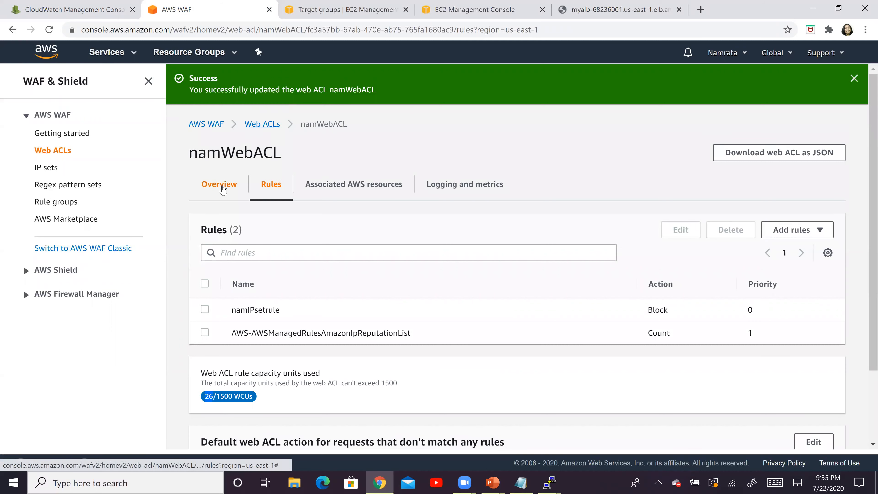
{"action": "left_click", "coordinate": [223, 190]}
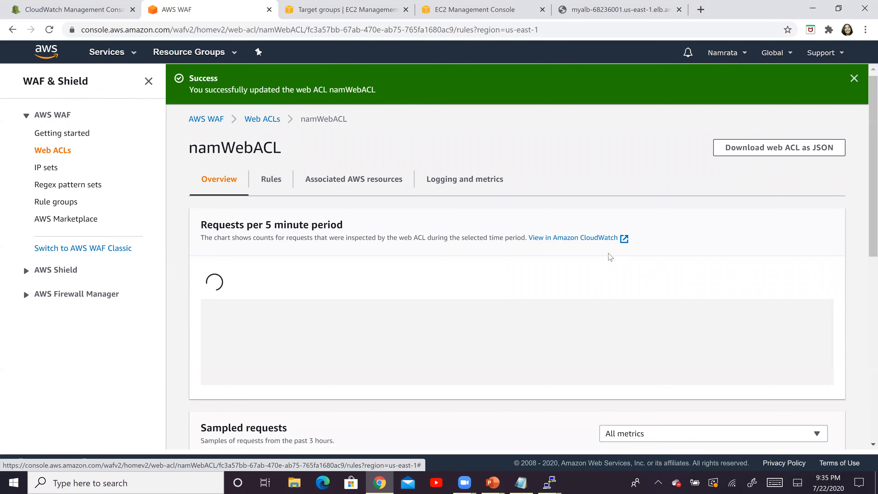
{"action": "scroll", "coordinate": [609, 256], "scroll_direction": "down", "scroll_amount": 3}
{"action": "scroll", "coordinate": [608, 255], "scroll_direction": "down", "scroll_amount": 7}
{"action": "scroll", "coordinate": [411, 216], "scroll_direction": "up", "scroll_amount": 15}
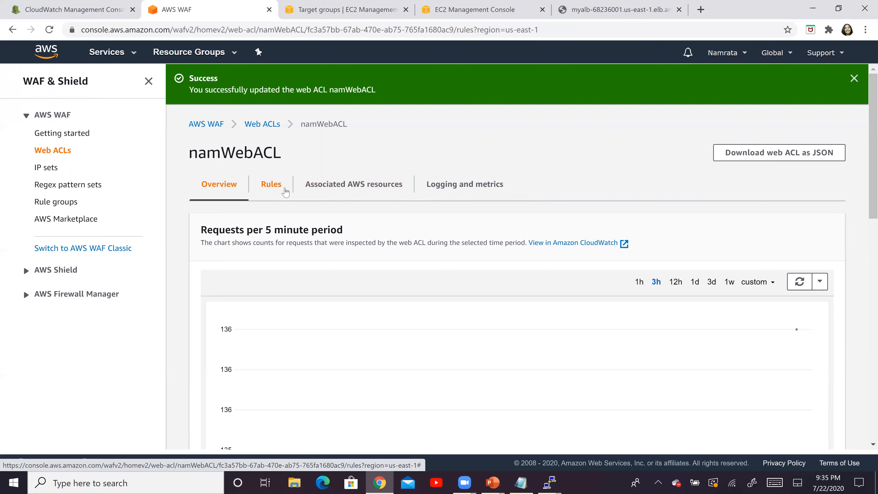
{"action": "left_click", "coordinate": [281, 189]}
{"action": "scroll", "coordinate": [496, 230], "scroll_direction": "down", "scroll_amount": 3}
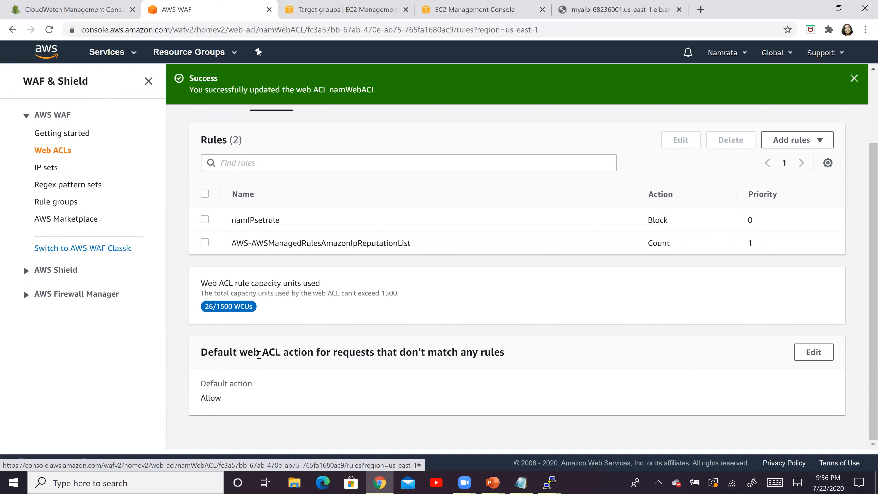
{"action": "left_click_drag", "start_coordinate": [240, 354], "coordinate": [307, 353]}
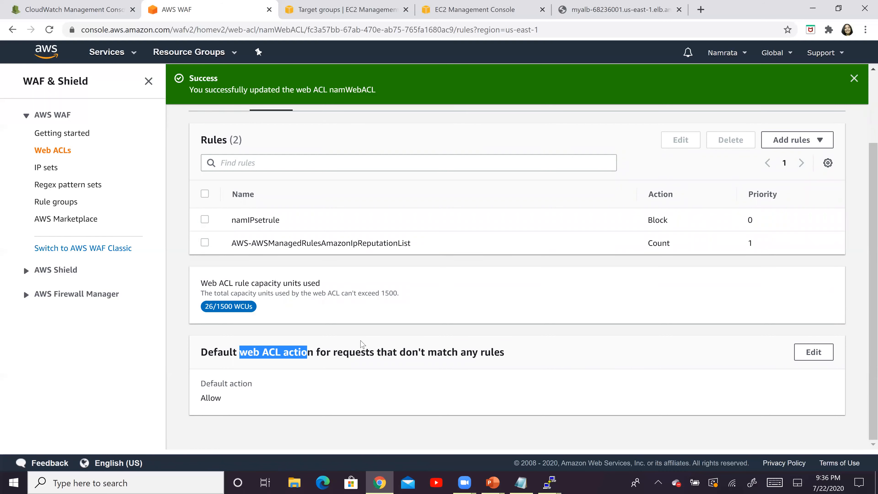
View the myalb page and the CloudWatch graph, and return to the namWebACL rules, dismissing the success message
{"action": "left_click", "coordinate": [619, 7]}
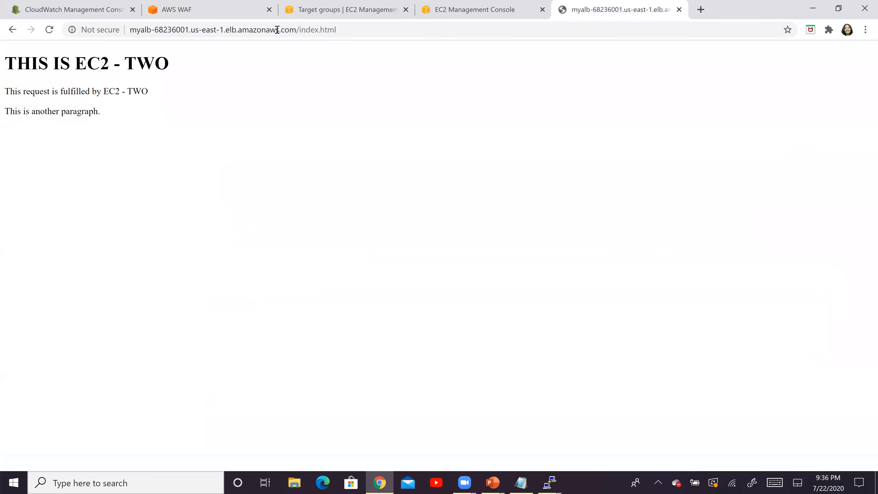
{"action": "left_click", "coordinate": [135, 31]}
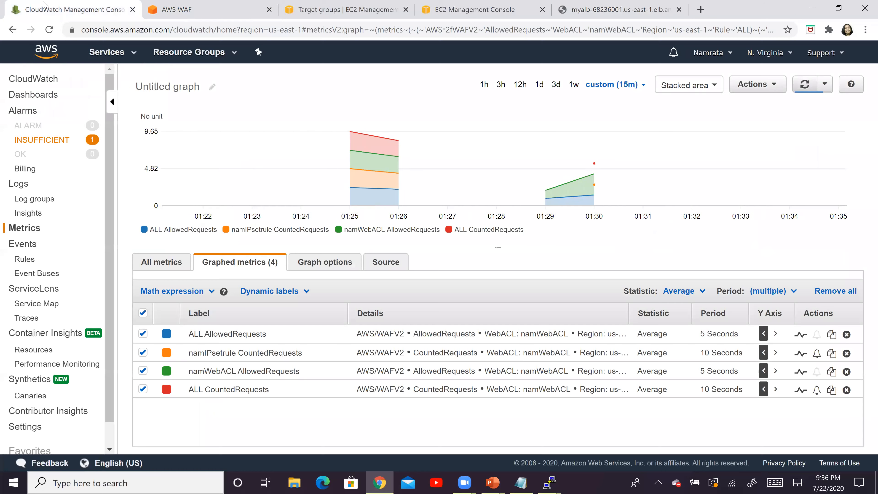
{"action": "left_click", "coordinate": [73, 12]}
{"action": "left_click", "coordinate": [176, 9]}
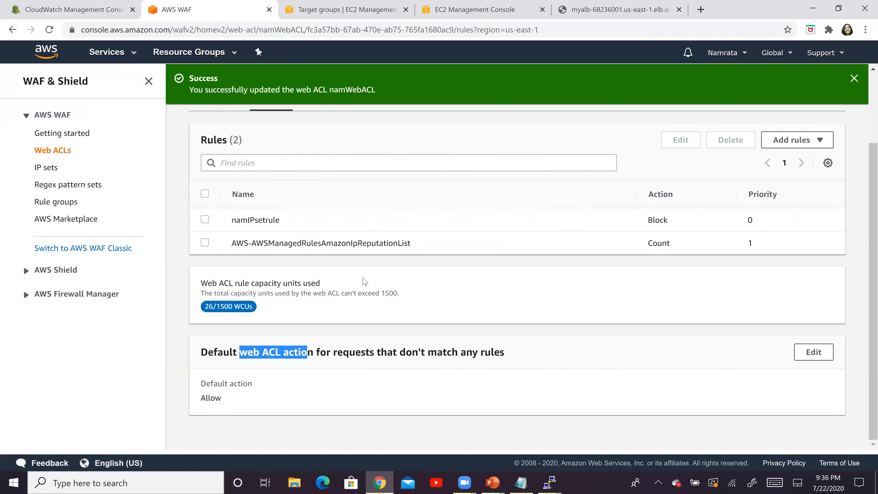
{"action": "left_click", "coordinate": [409, 379]}
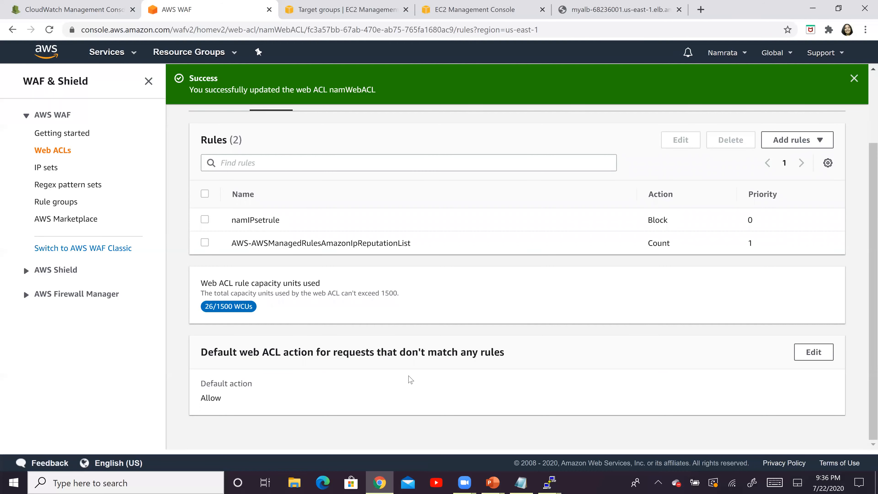
{"action": "left_click", "coordinate": [855, 79]}
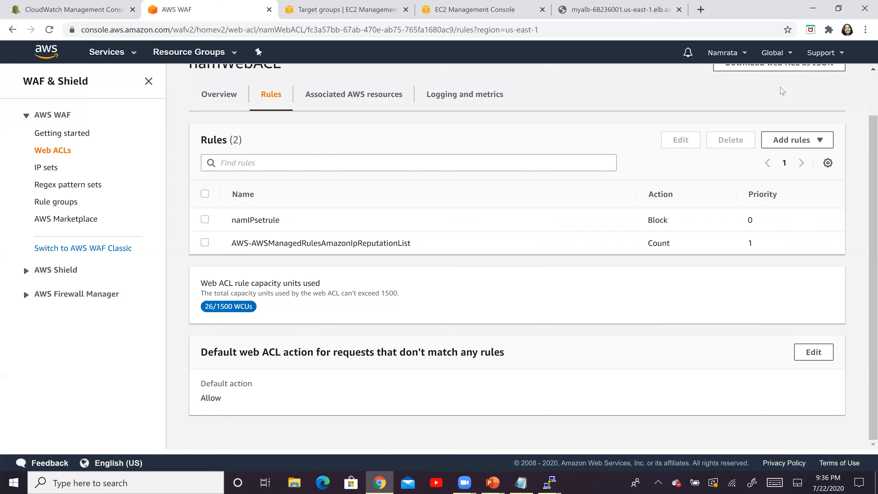
{"action": "scroll", "coordinate": [848, 266], "scroll_direction": "up", "scroll_amount": 2}
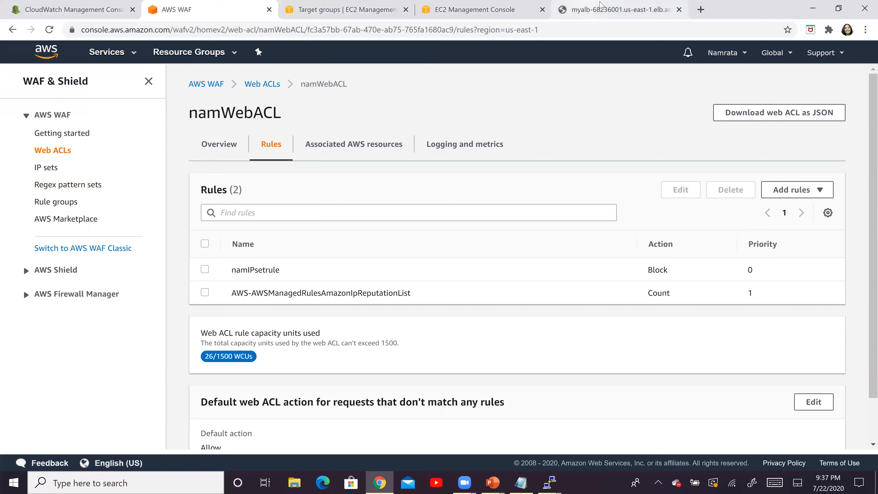
Reload the myalb index.html page in the browser to test the Block action of the IP set rule
{"action": "left_click", "coordinate": [615, 9]}
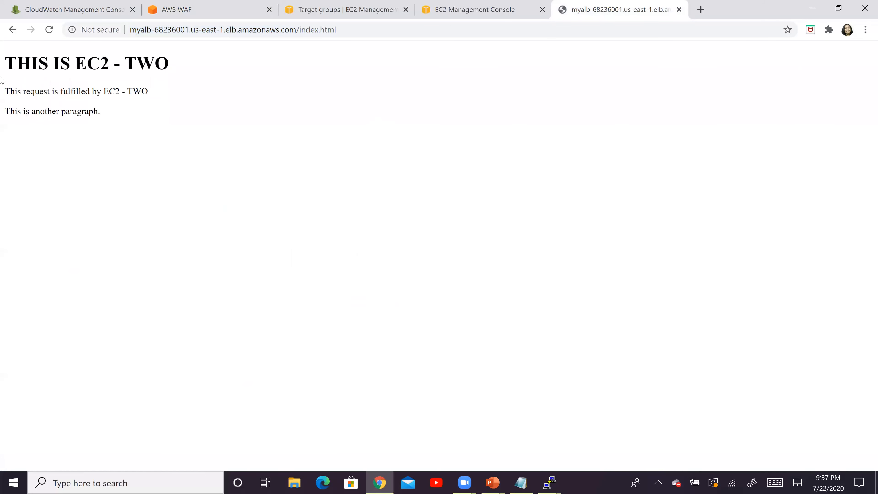
{"action": "left_click_drag", "start_coordinate": [7, 63], "coordinate": [157, 140]}
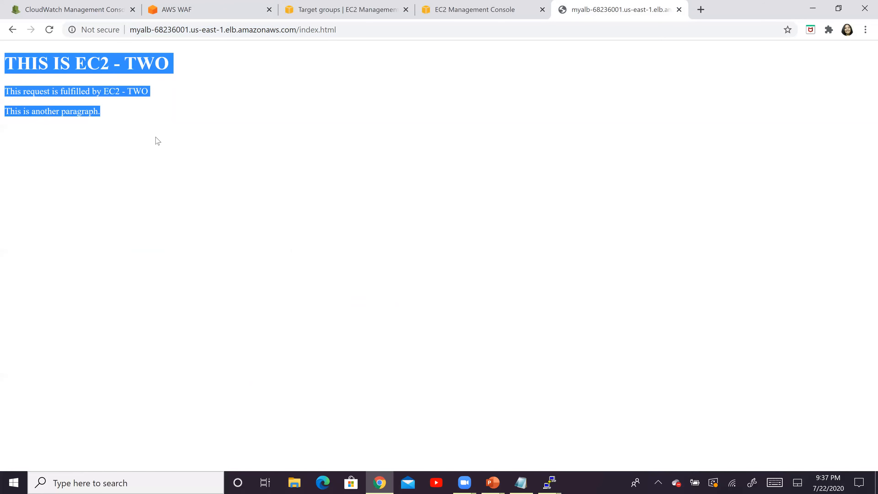
{"action": "left_click", "coordinate": [202, 31]}
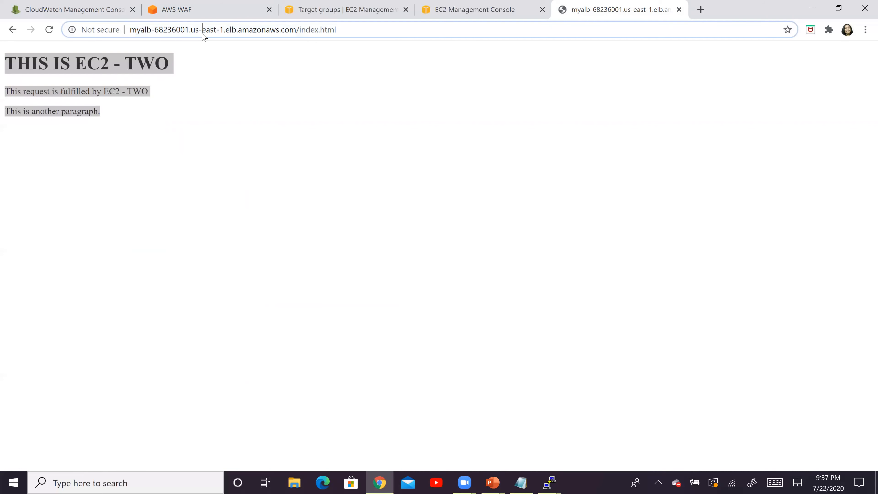
{"action": "key", "text": "ctrl+a"}
{"action": "left_click", "coordinate": [221, 120]}
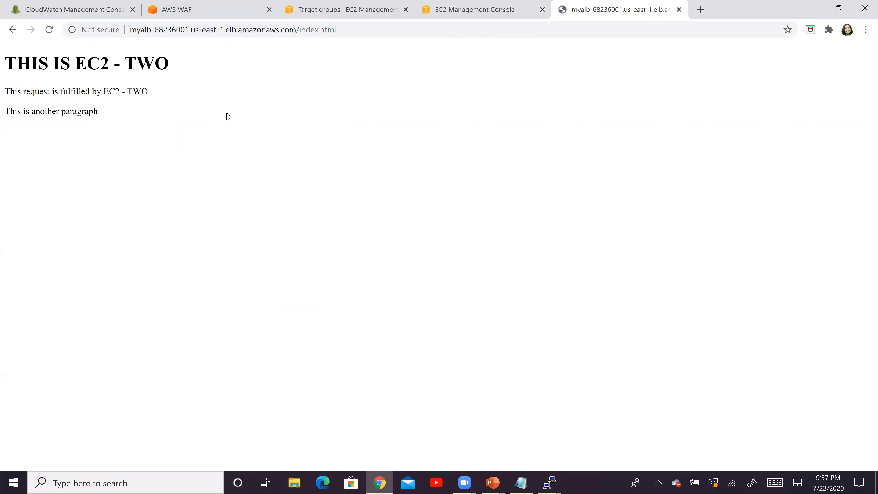
{"action": "left_click", "coordinate": [49, 29]}
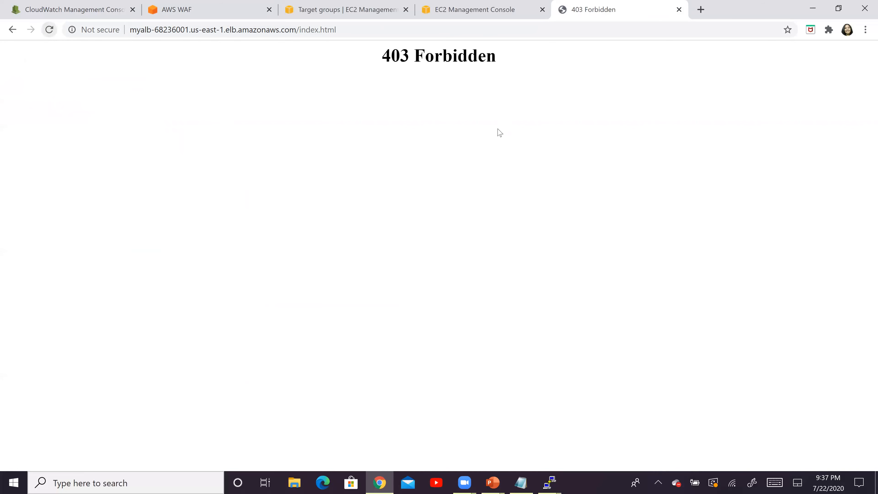
{"action": "triple_click", "coordinate": [594, 64]}
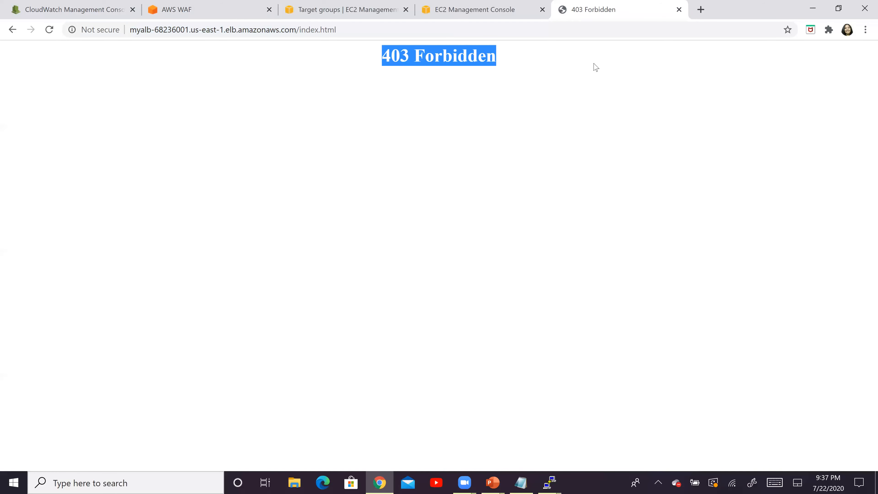
{"action": "left_click", "coordinate": [56, 133]}
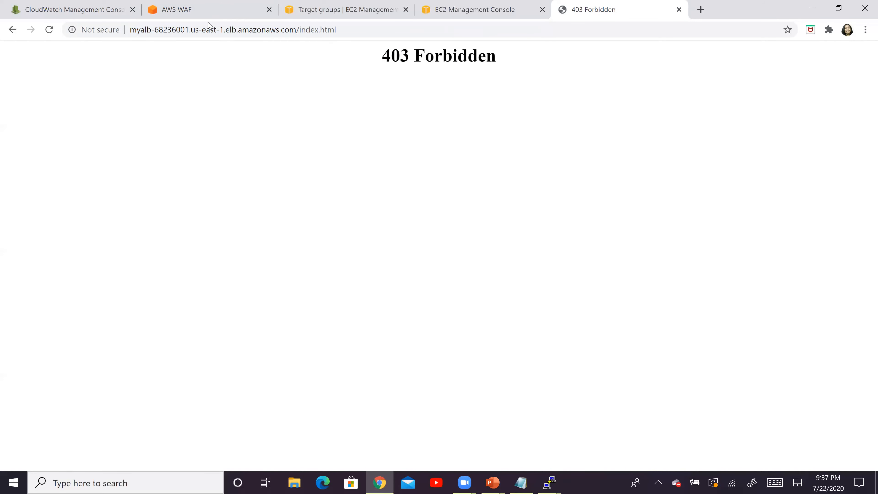
Reload the myalb page twice more to generate requests, and check the request metrics in the CloudWatch graph
{"action": "left_click", "coordinate": [209, 10]}
{"action": "left_click", "coordinate": [608, 10]}
{"action": "left_click", "coordinate": [50, 30]}
{"action": "left_click", "coordinate": [49, 29]}
{"action": "left_click", "coordinate": [80, 13]}
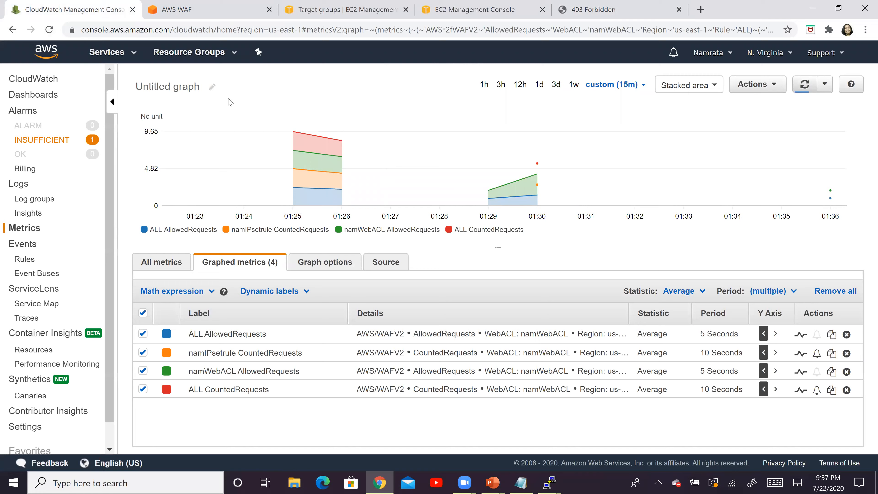
Open the namWebACL overview from the web ACL list, examine the namIPsetrule BlockedRequests series, and refresh the request chart
{"action": "left_click", "coordinate": [235, 14]}
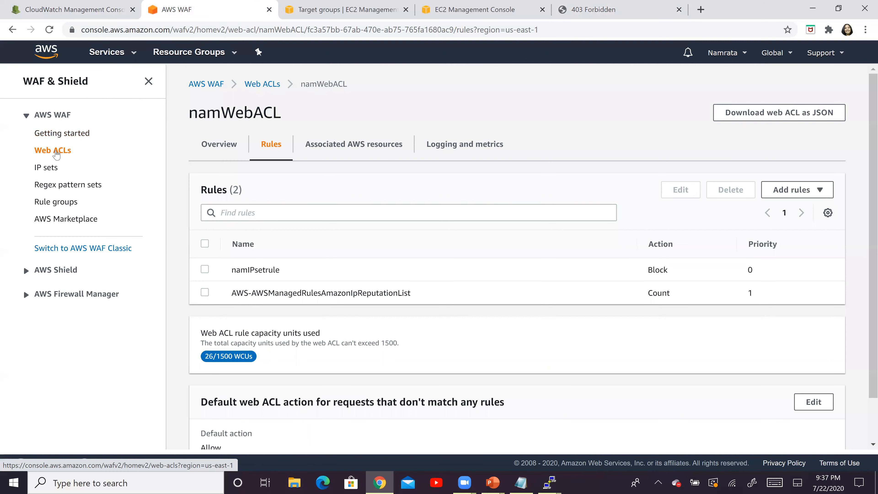
{"action": "left_click", "coordinate": [52, 150]}
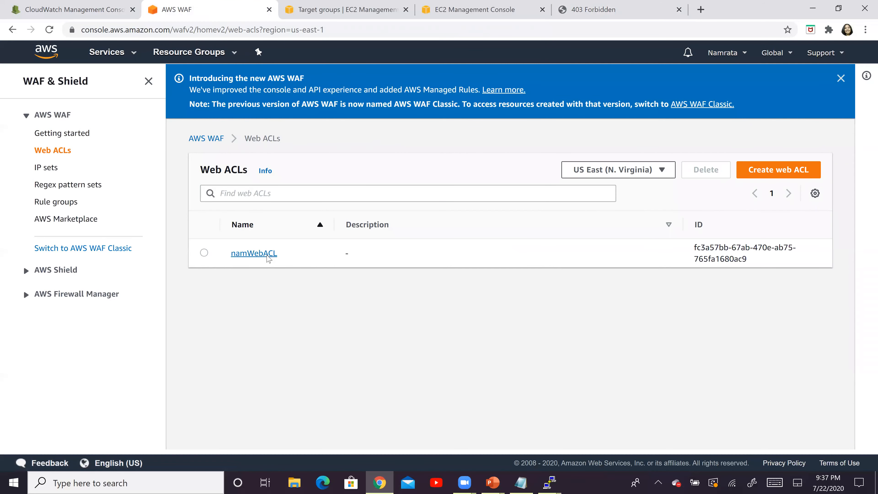
{"action": "left_click", "coordinate": [270, 258]}
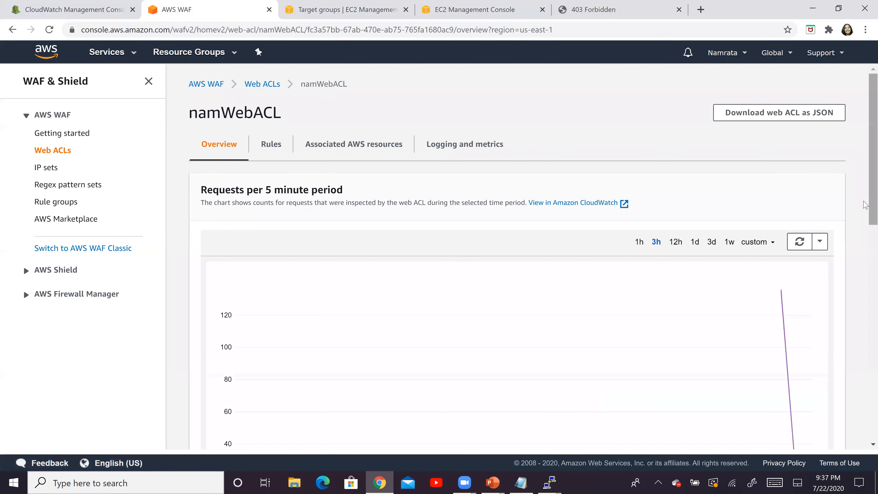
{"action": "scroll", "coordinate": [865, 272], "scroll_direction": "down", "scroll_amount": 7}
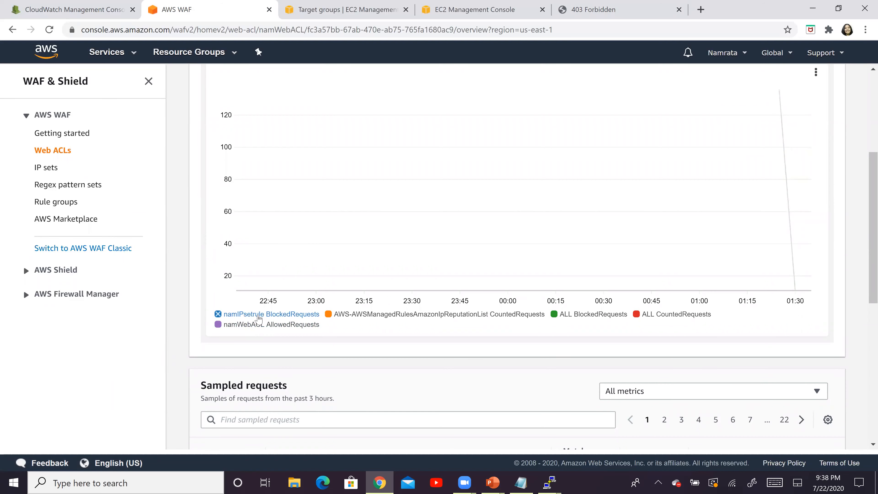
{"action": "mouse_move", "coordinate": [276, 318]}
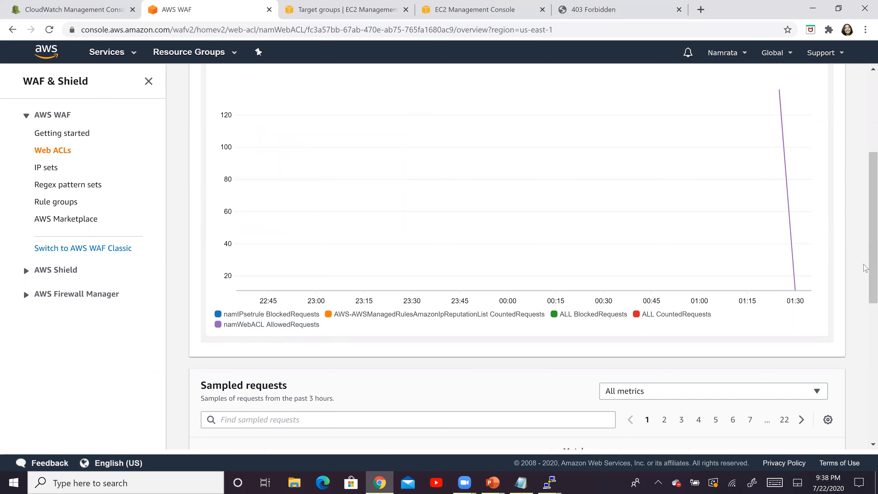
{"action": "scroll", "coordinate": [865, 272], "scroll_direction": "up", "scroll_amount": 2}
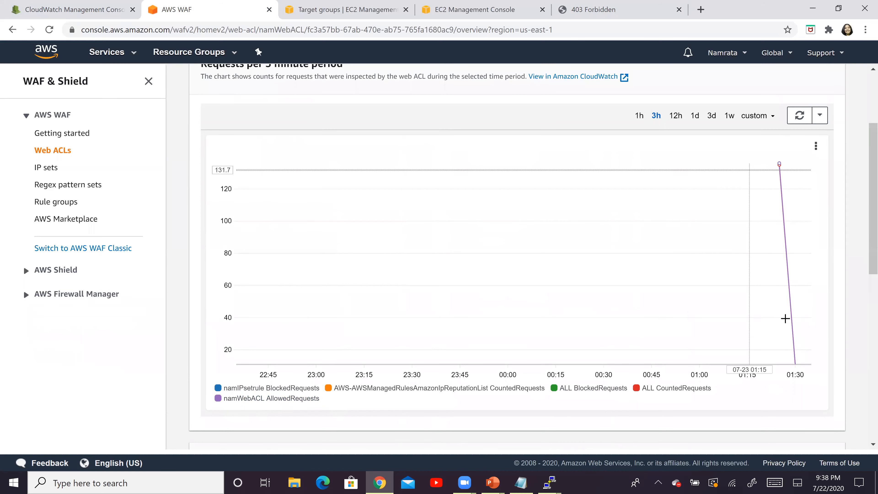
{"action": "left_click", "coordinate": [799, 116]}
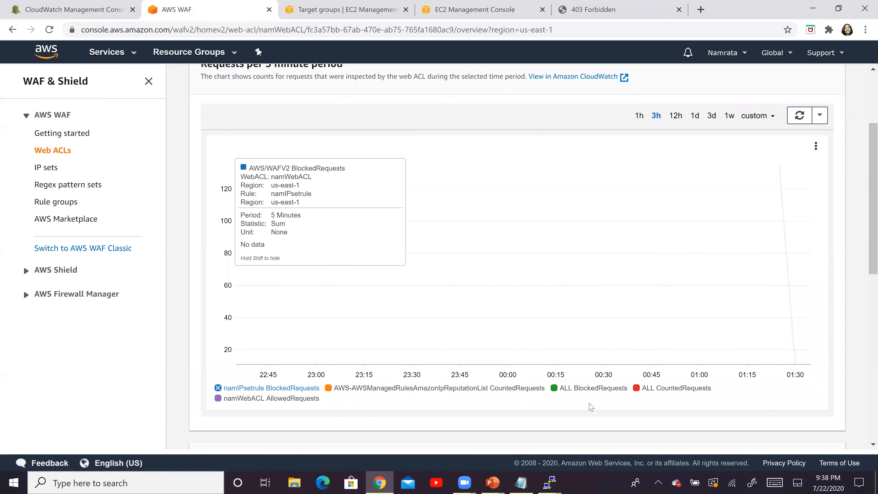
Return to the CloudWatch graph and open the list of all available metrics
{"action": "left_click", "coordinate": [578, 76]}
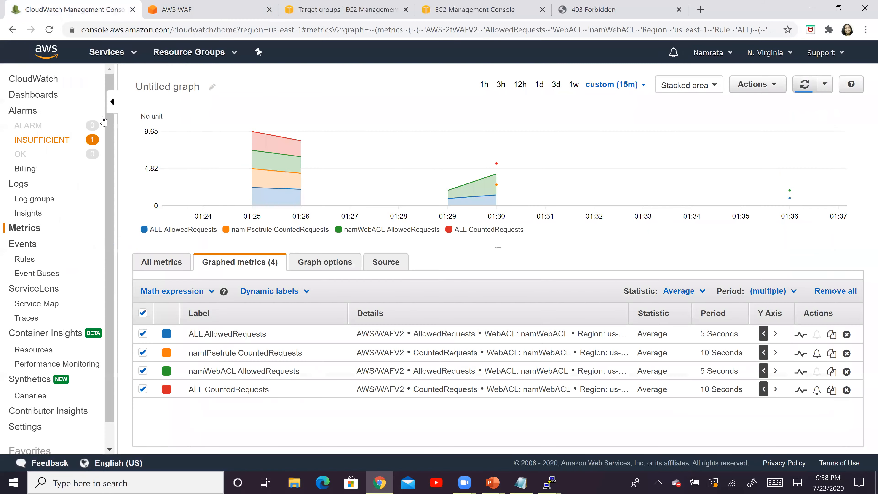
{"action": "left_click", "coordinate": [160, 265]}
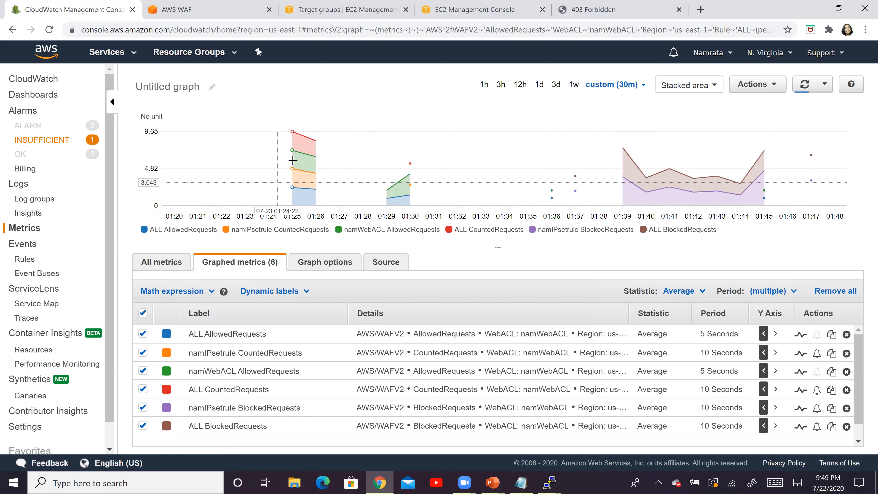
Examine the CloudWatch graph, isolating the ALL AllowedRequests series and the namIPsetrule BlockedRequests series in turn
{"action": "mouse_move", "coordinate": [308, 138]}
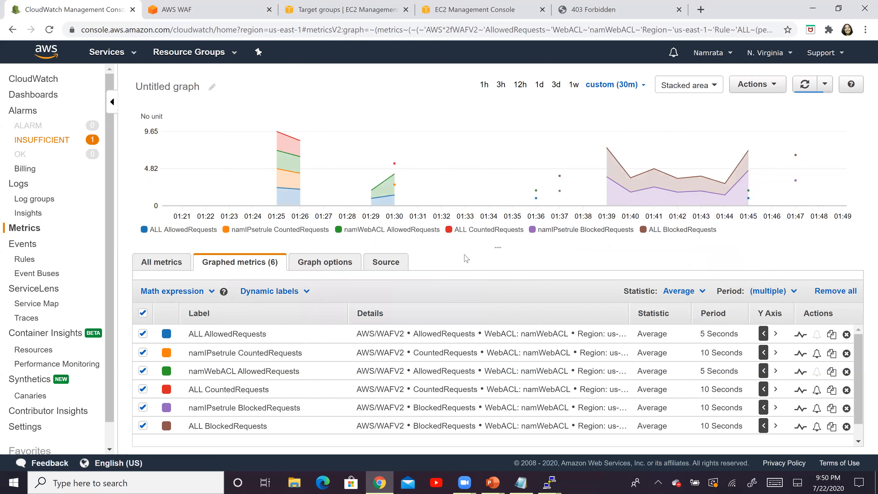
{"action": "left_click", "coordinate": [172, 231]}
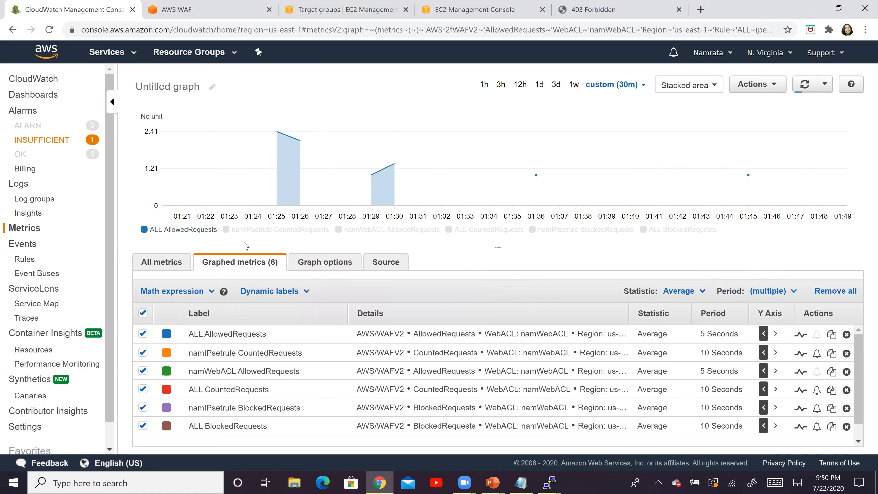
{"action": "left_click", "coordinate": [630, 234]}
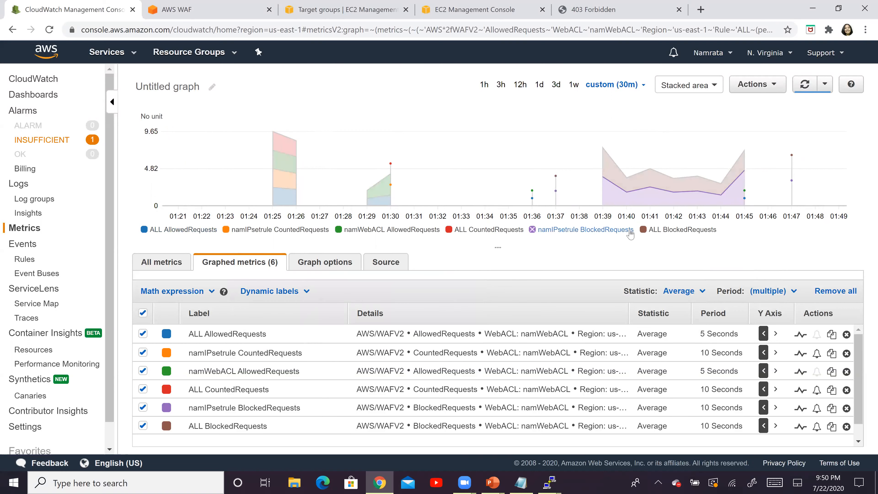
{"action": "mouse_move", "coordinate": [562, 234]}
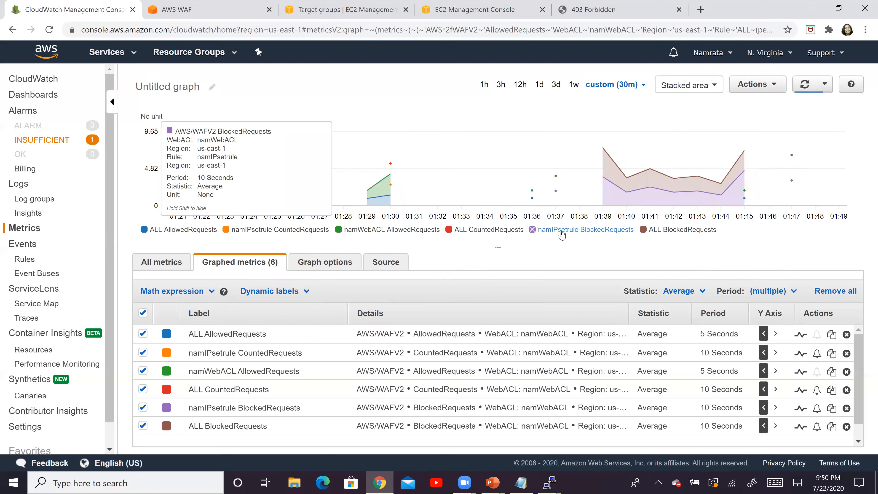
{"action": "left_click", "coordinate": [576, 235]}
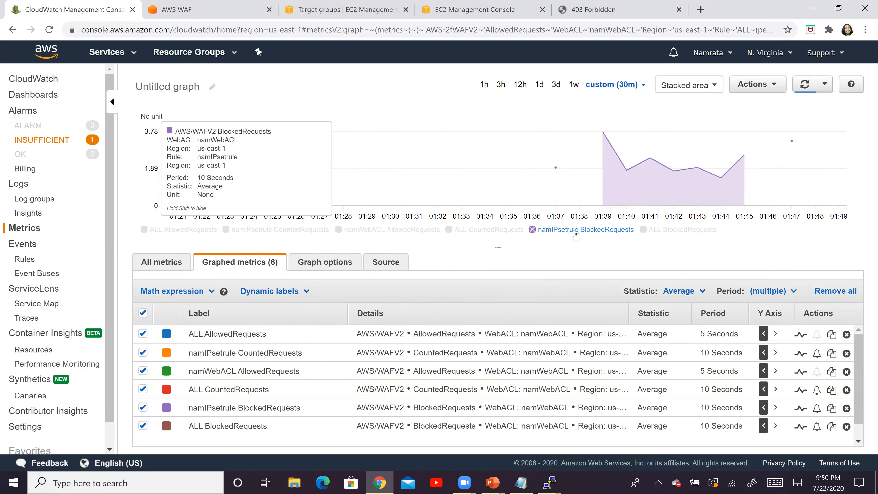
{"action": "mouse_move", "coordinate": [623, 166]}
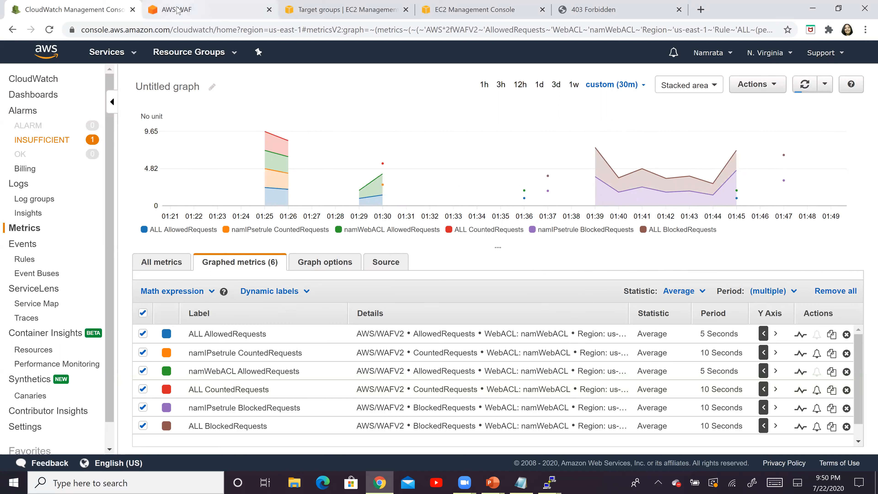
Refresh the namWebACL request chart, inspect its blocked and allowed request data points, and return to the CloudWatch graph
{"action": "left_click", "coordinate": [208, 10]}
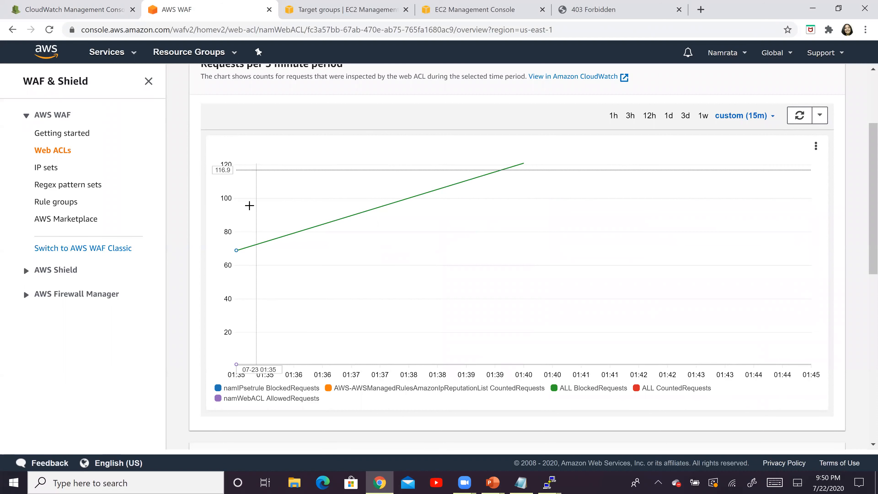
{"action": "mouse_move", "coordinate": [243, 177]}
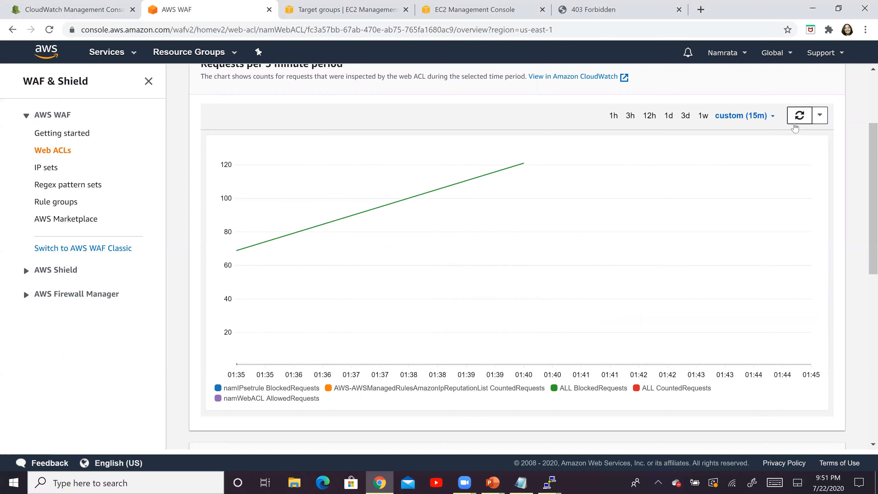
{"action": "left_click", "coordinate": [794, 125]}
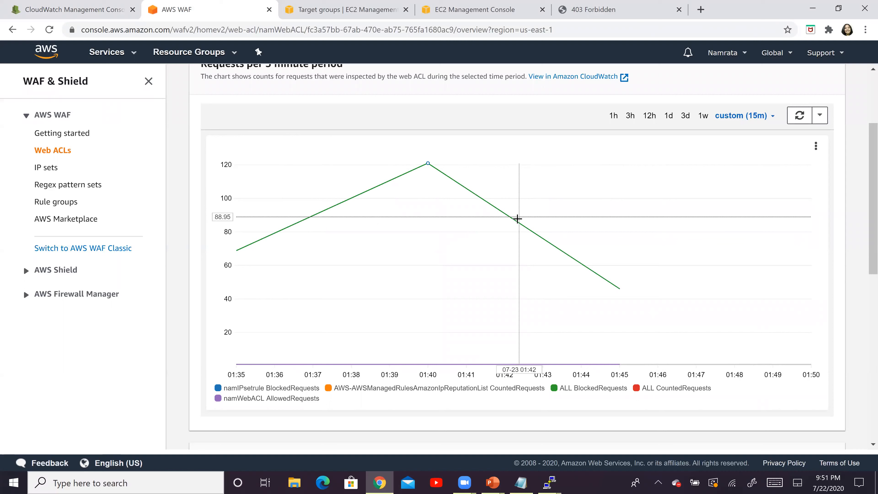
{"action": "mouse_move", "coordinate": [513, 219]}
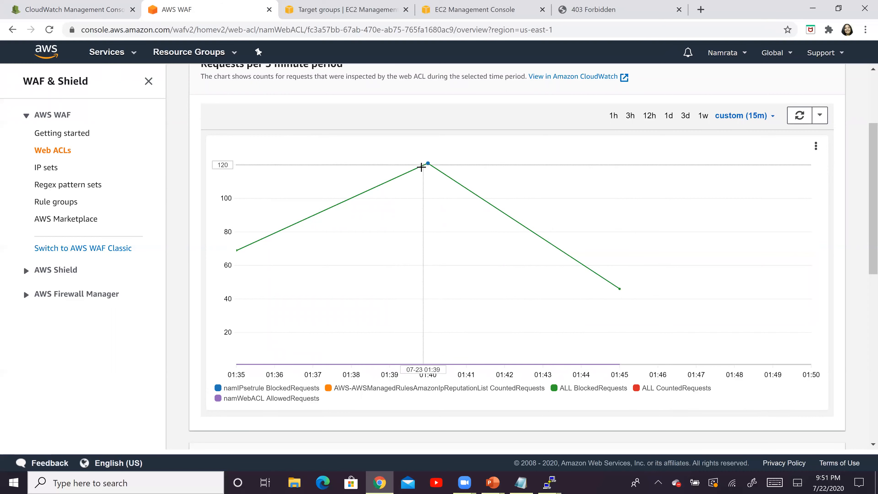
{"action": "mouse_move", "coordinate": [427, 164]}
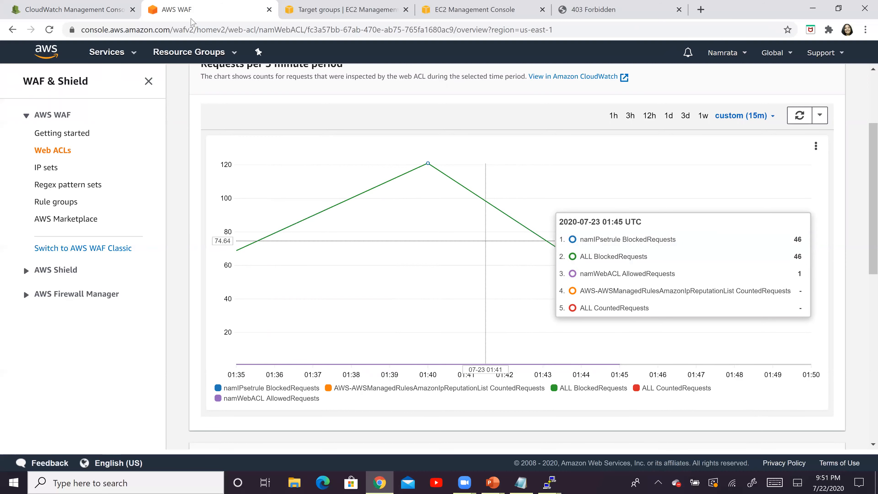
{"action": "left_click", "coordinate": [76, 9]}
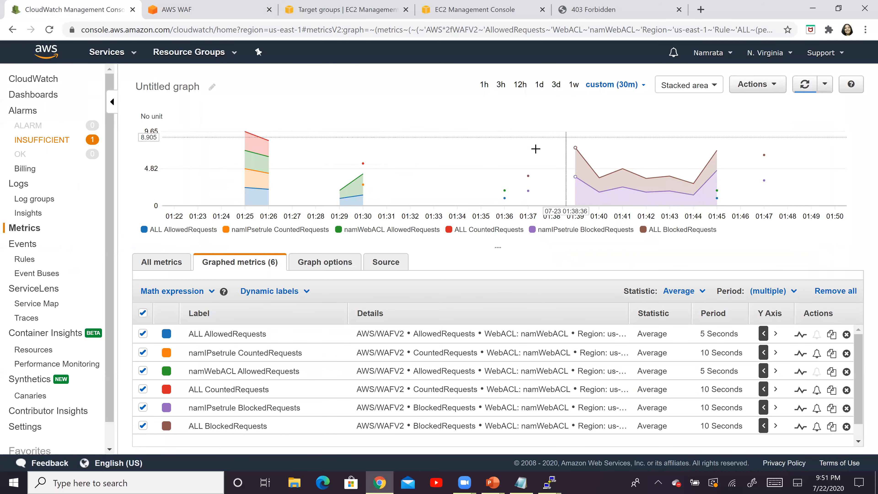